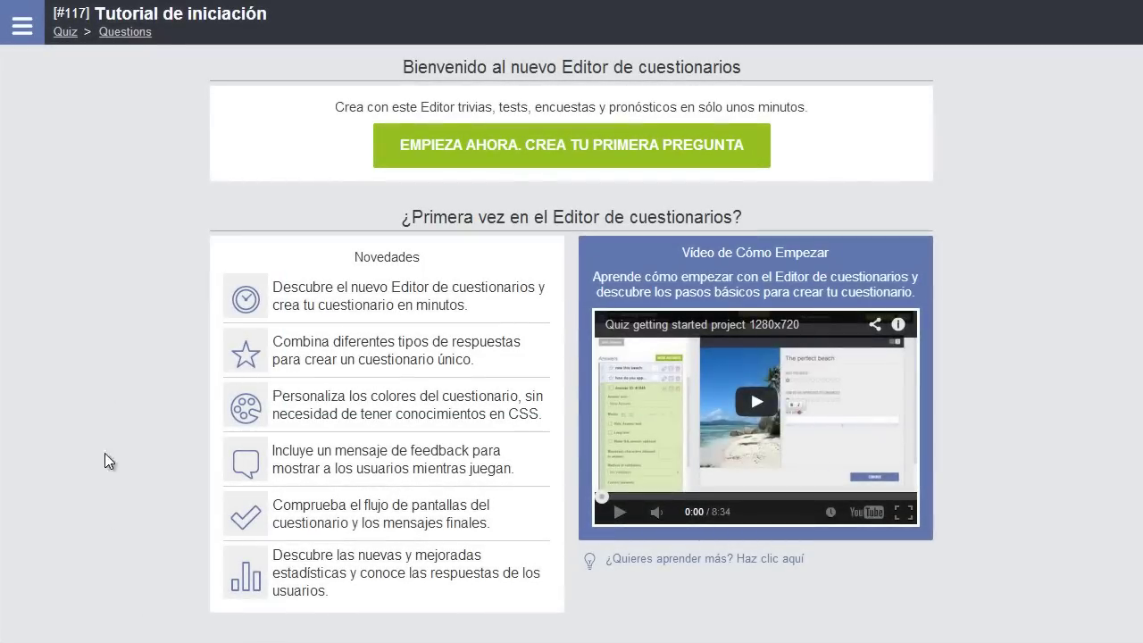
Create the first question of the quiz.
{"action": "left_click", "coordinate": [20, 28]}
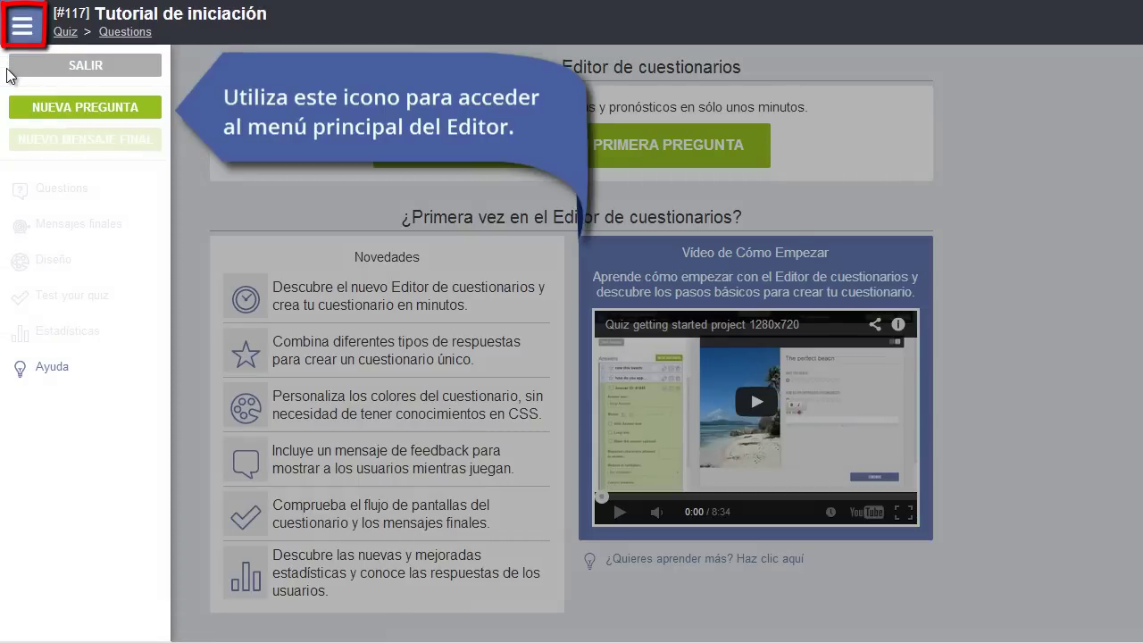
{"action": "left_click", "coordinate": [190, 154]}
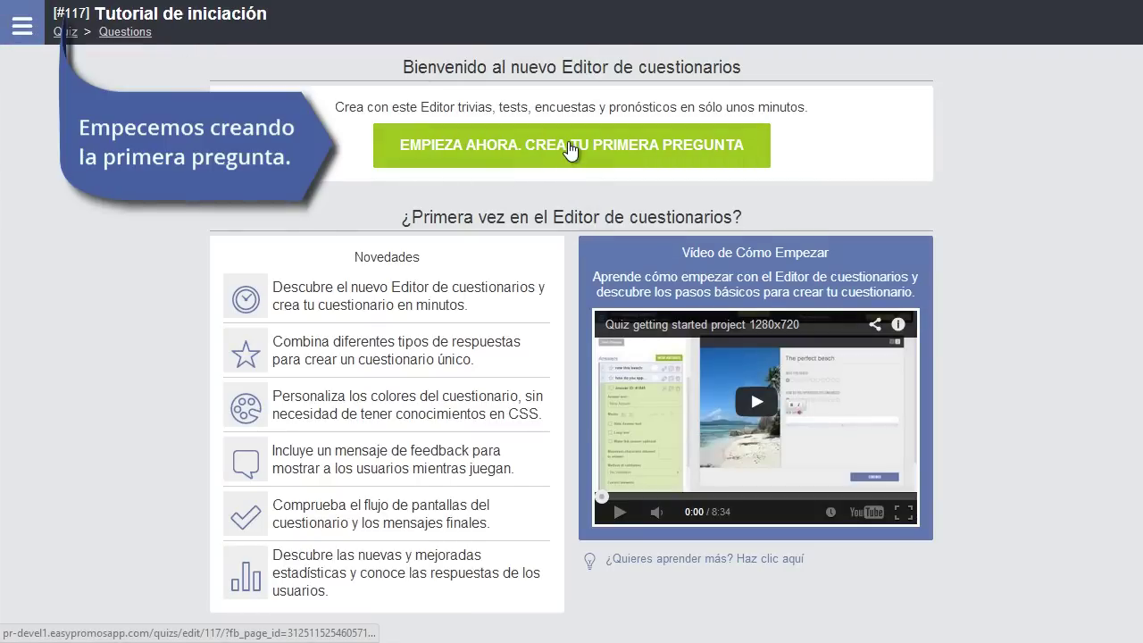
{"action": "left_click", "coordinate": [569, 150]}
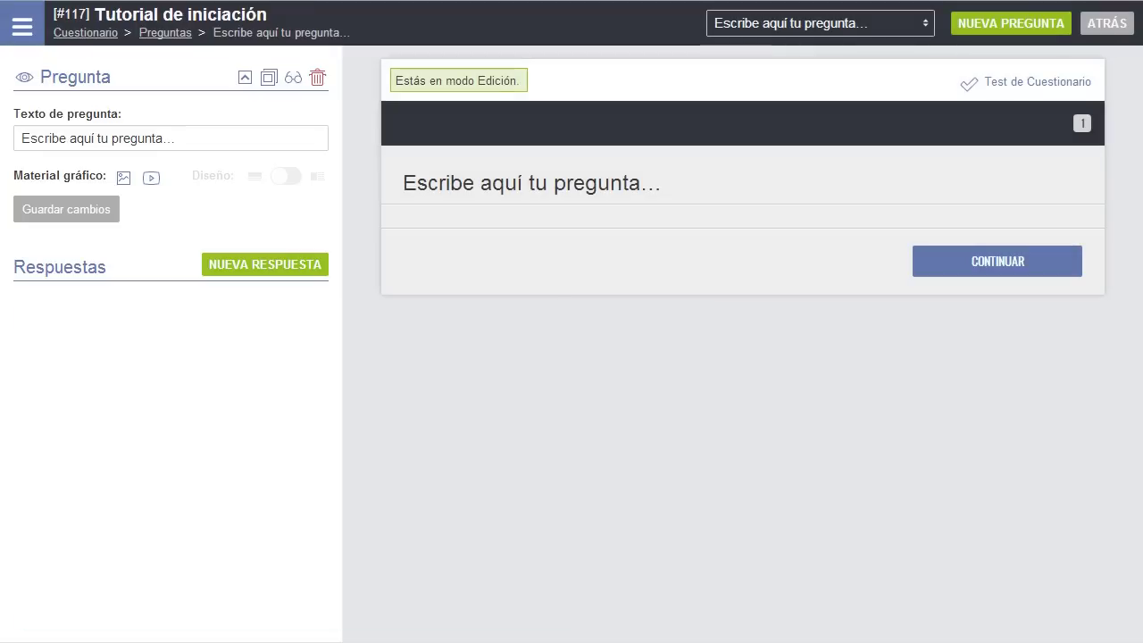
Set the question text to "¿Qué ciudad no está incluída en el Top 10 de destinos del mundo subestimados?" and save the changes.
{"action": "left_click", "coordinate": [532, 184]}
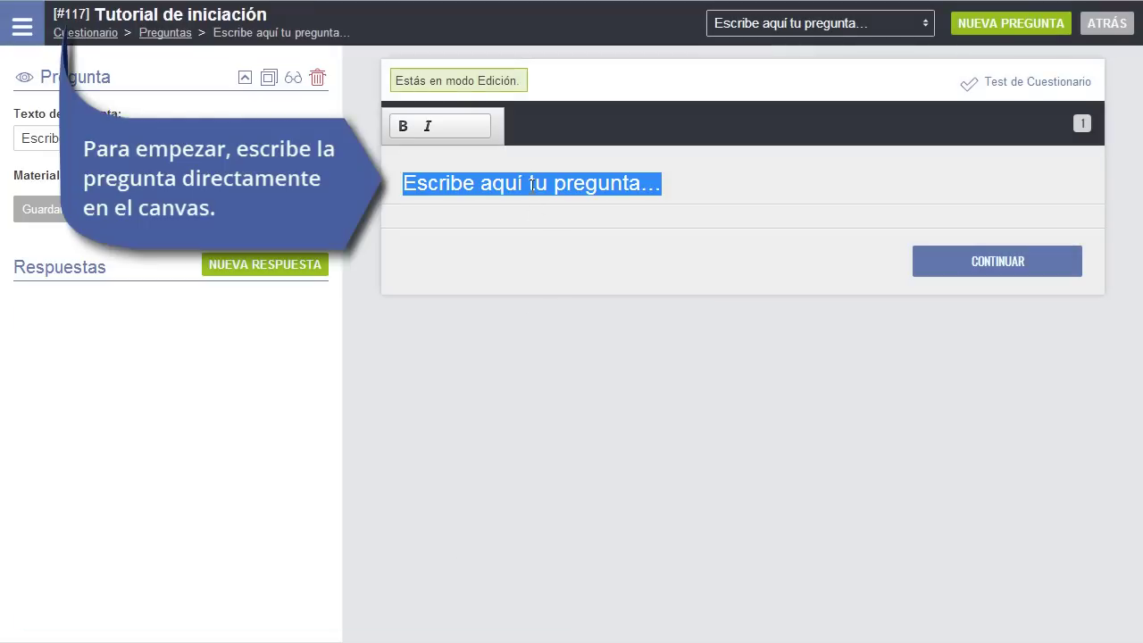
{"action": "type", "text": "¿"}
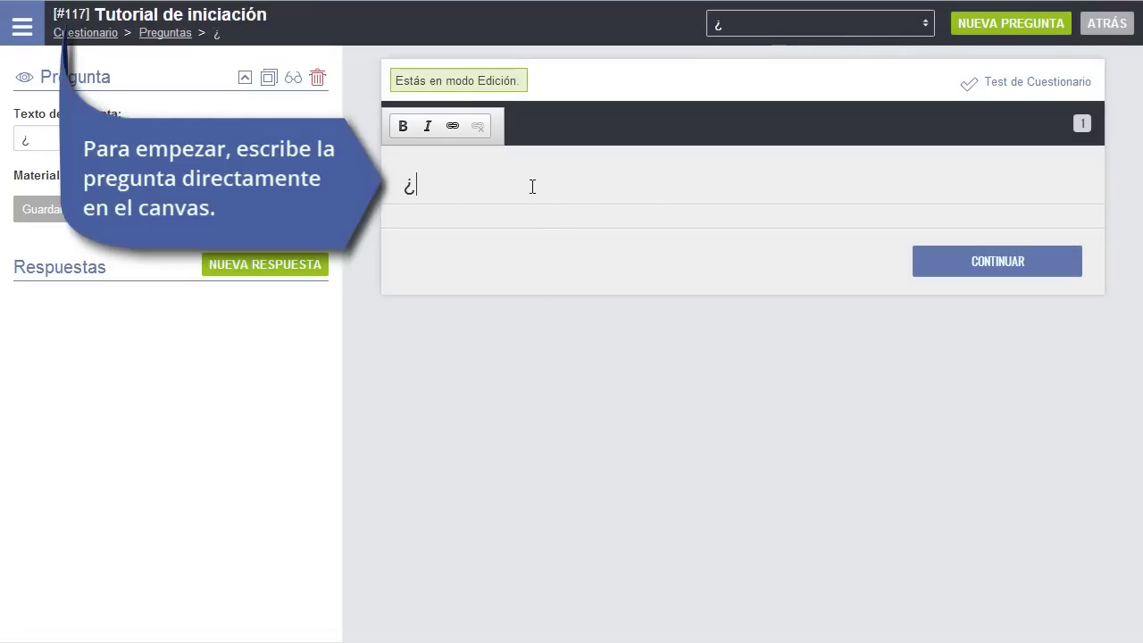
{"action": "type", "text": "Qué ciudad no e"}
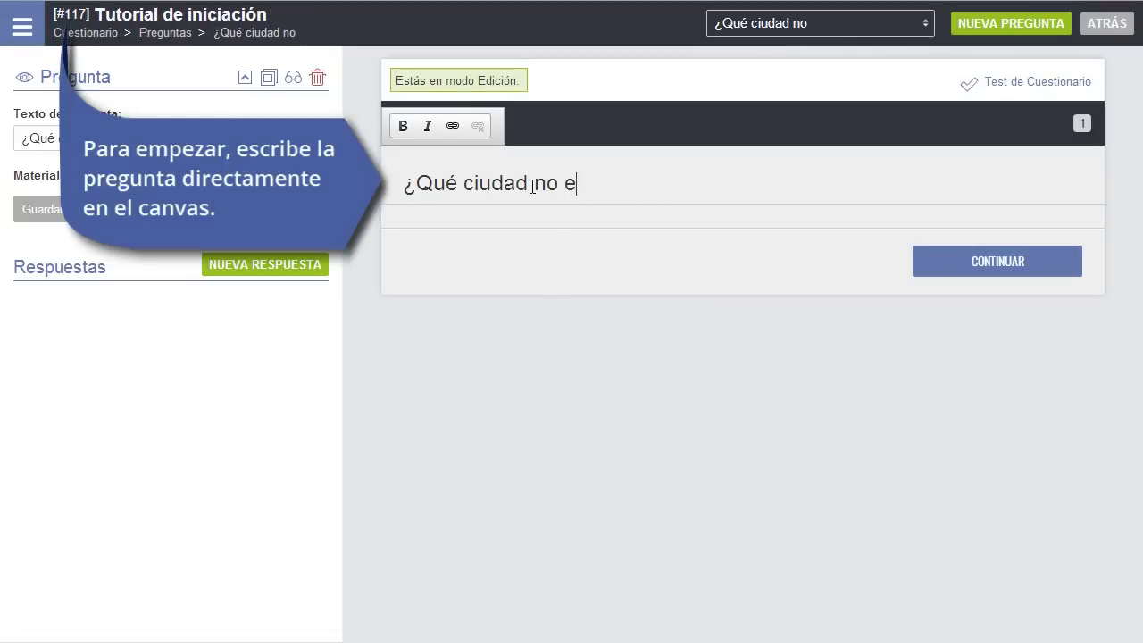
{"action": "type", "text": "stá incluída en el "}
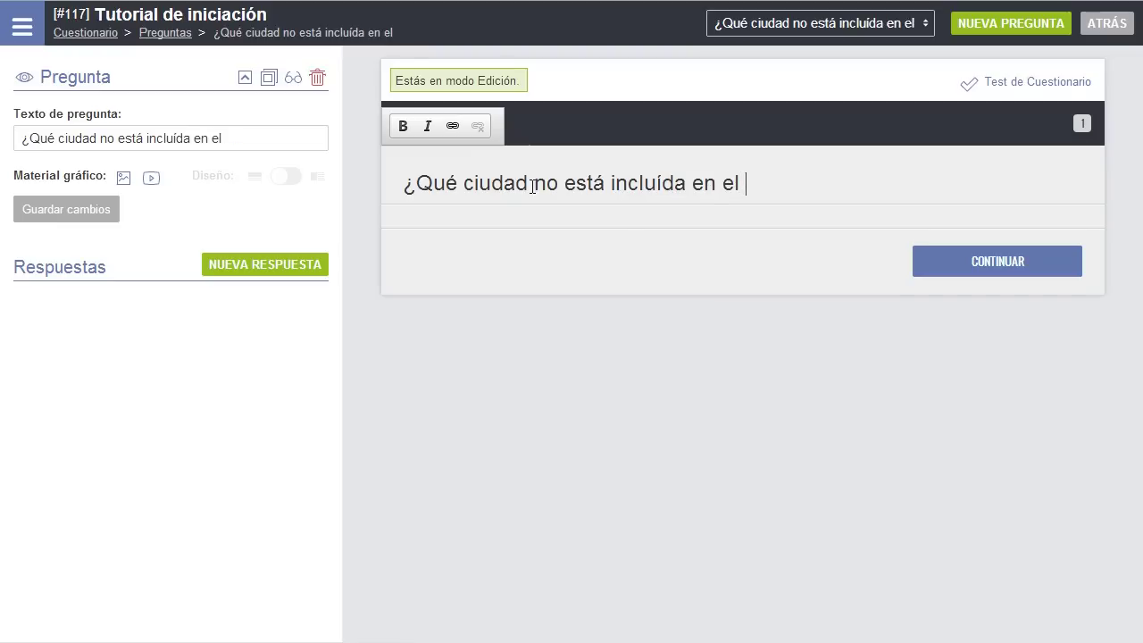
{"action": "type", "text": "Top 10 de destin"}
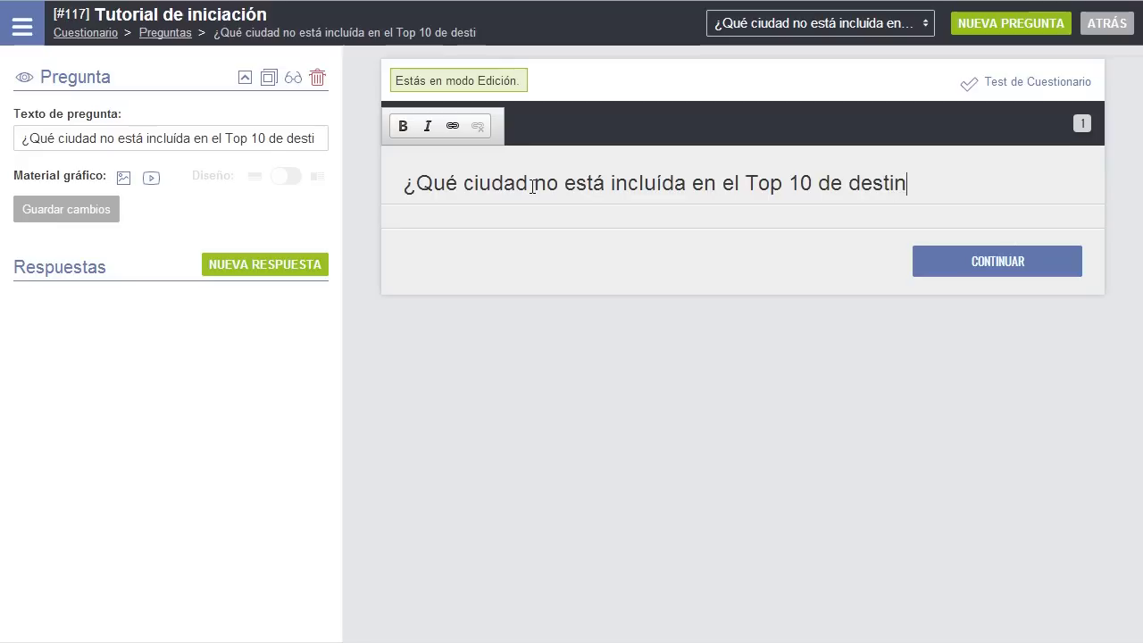
{"action": "type", "text": "os del mundo subestimados"}
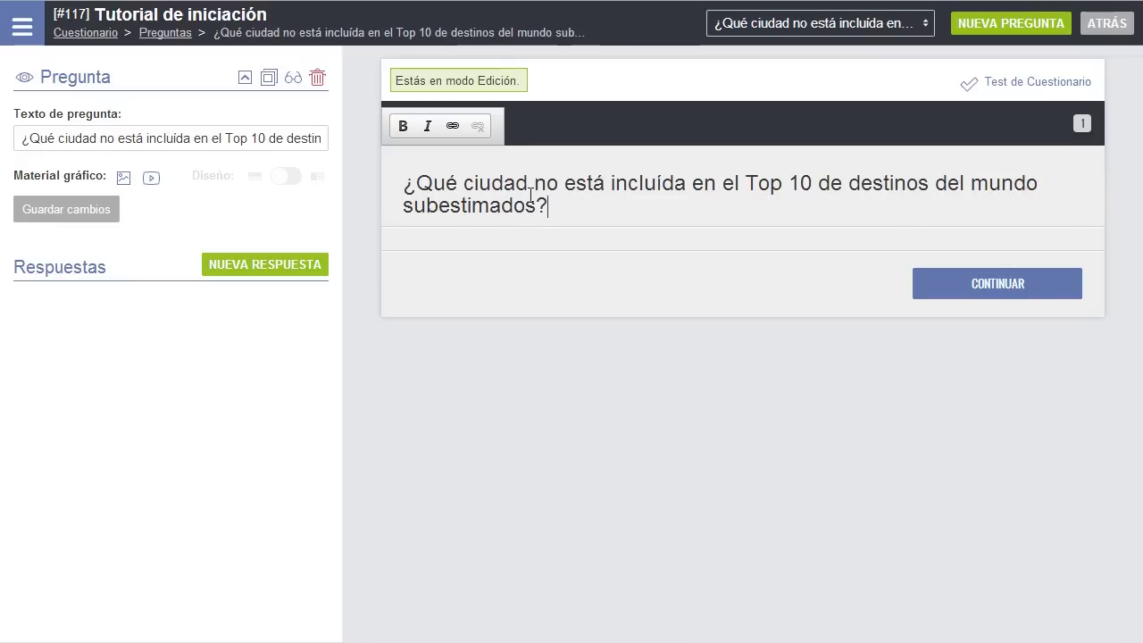
{"action": "left_click", "coordinate": [90, 212]}
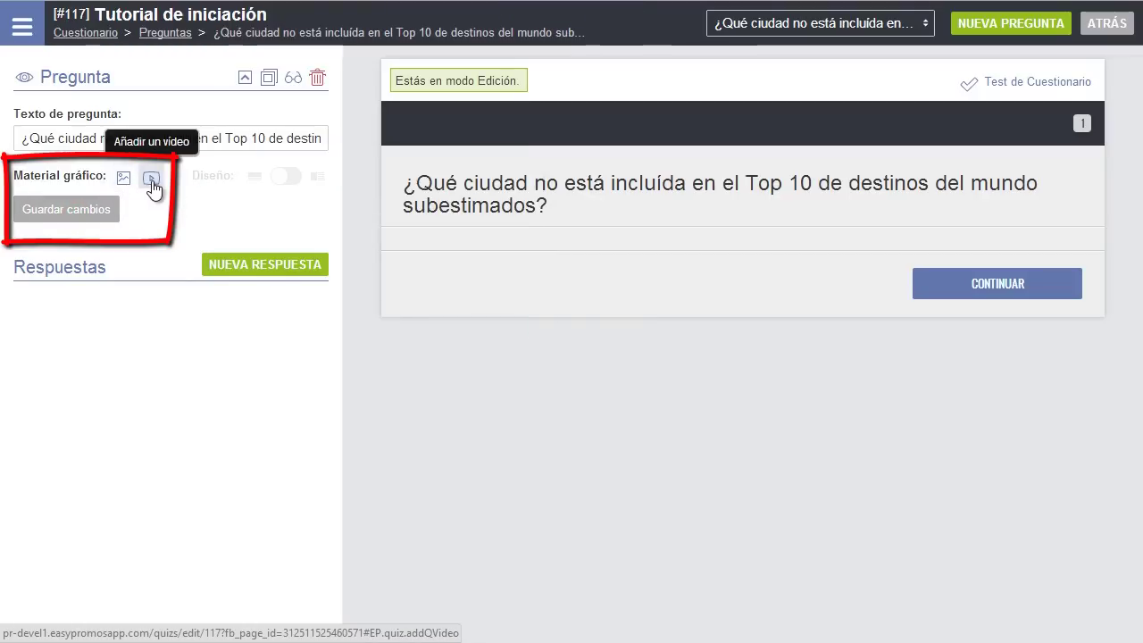
{"action": "left_click", "coordinate": [152, 183]}
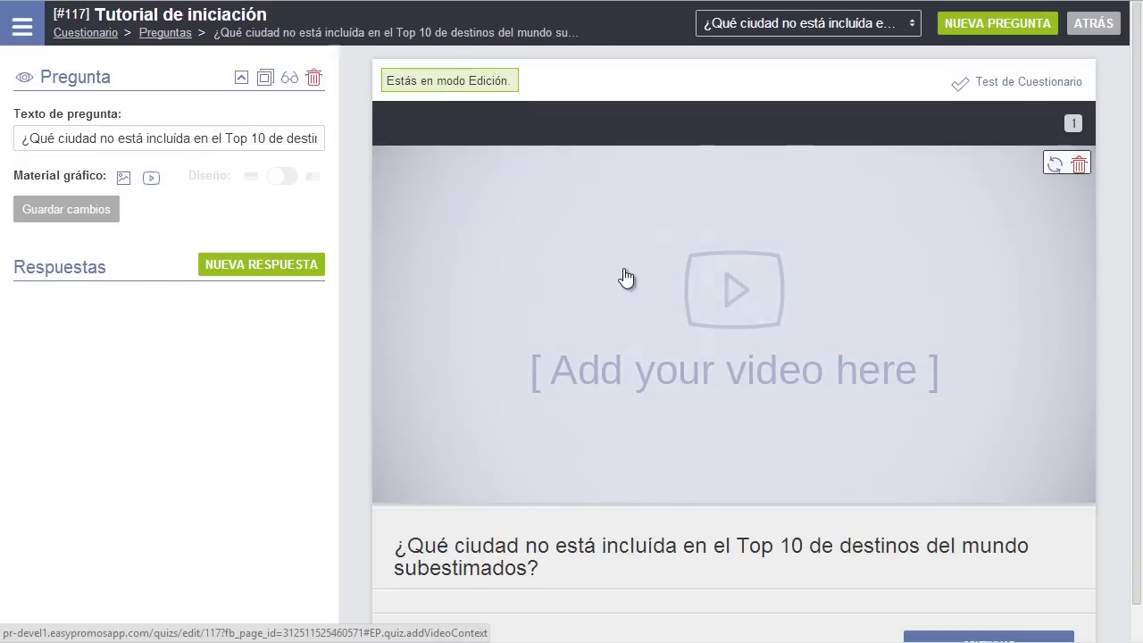
{"action": "left_click", "coordinate": [692, 286]}
{"action": "left_click", "coordinate": [621, 359]}
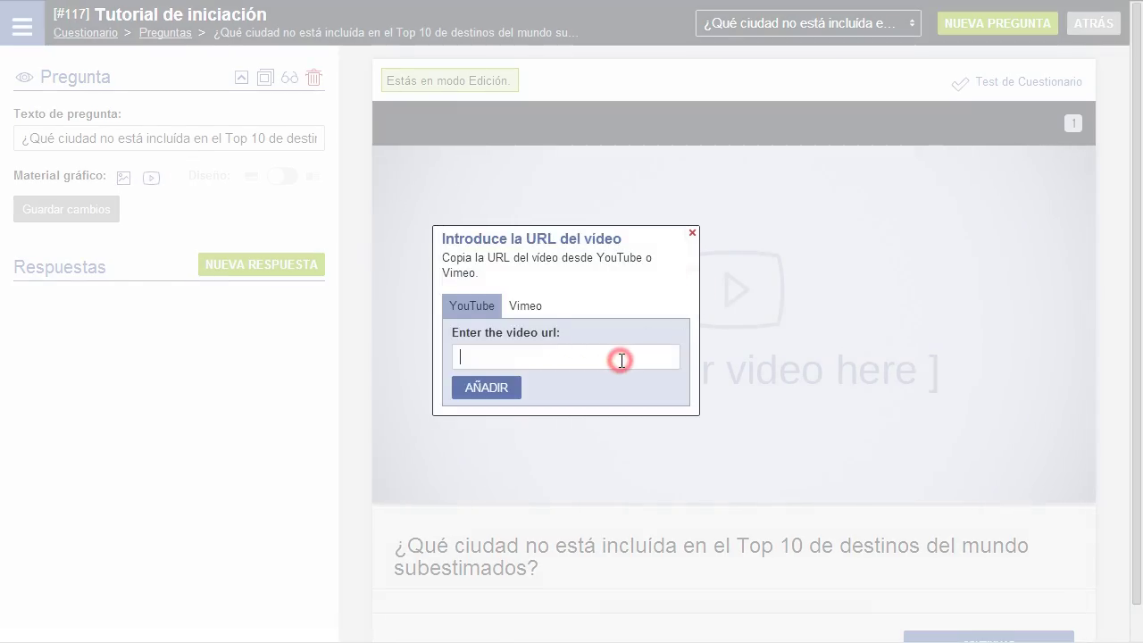
{"action": "type", "text": "https://www.youtube.com/watch?v=UEBF387HtHA"}
{"action": "left_click", "coordinate": [497, 398]}
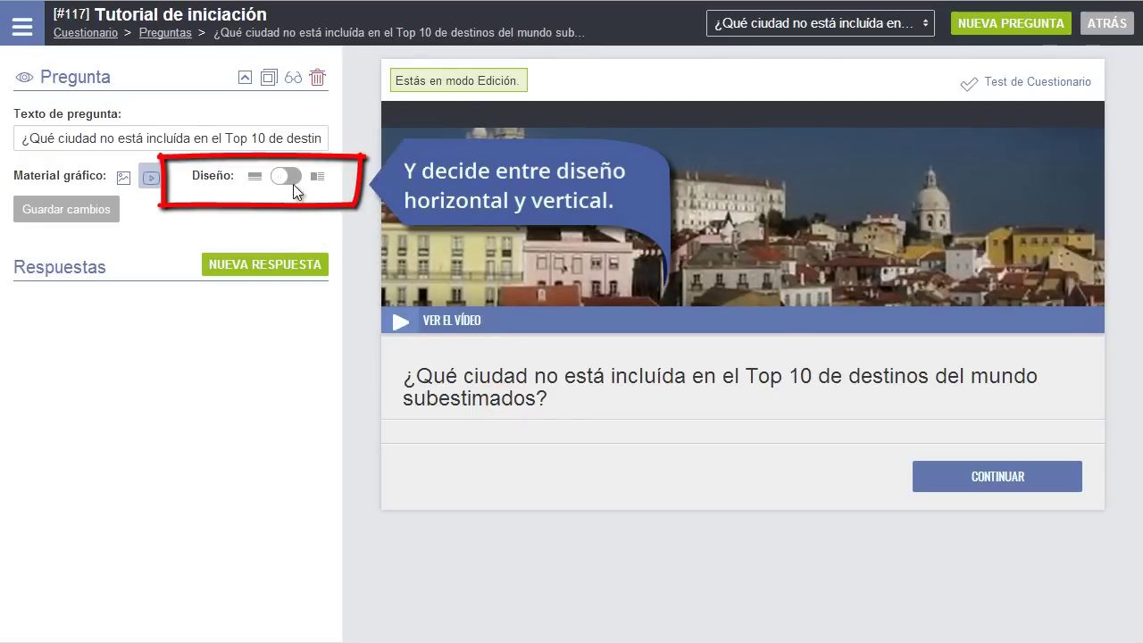
{"action": "left_click", "coordinate": [284, 184]}
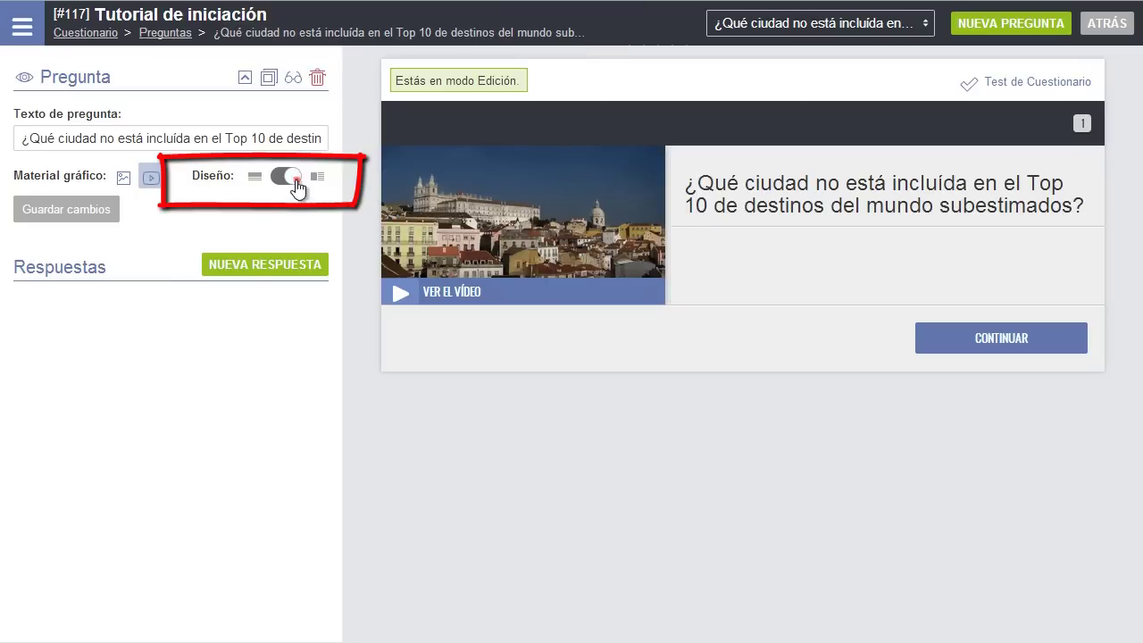
{"action": "left_click", "coordinate": [288, 179]}
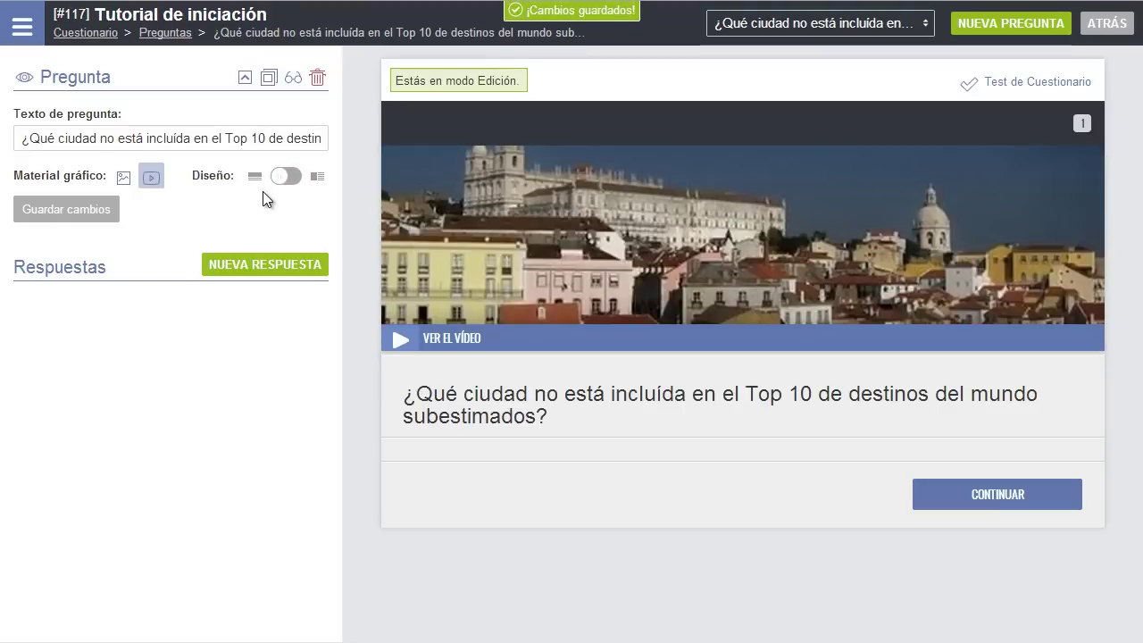
Add a closed answer (Respuesta cerrada) to the question and collapse the question's settings.
{"action": "left_click", "coordinate": [312, 267]}
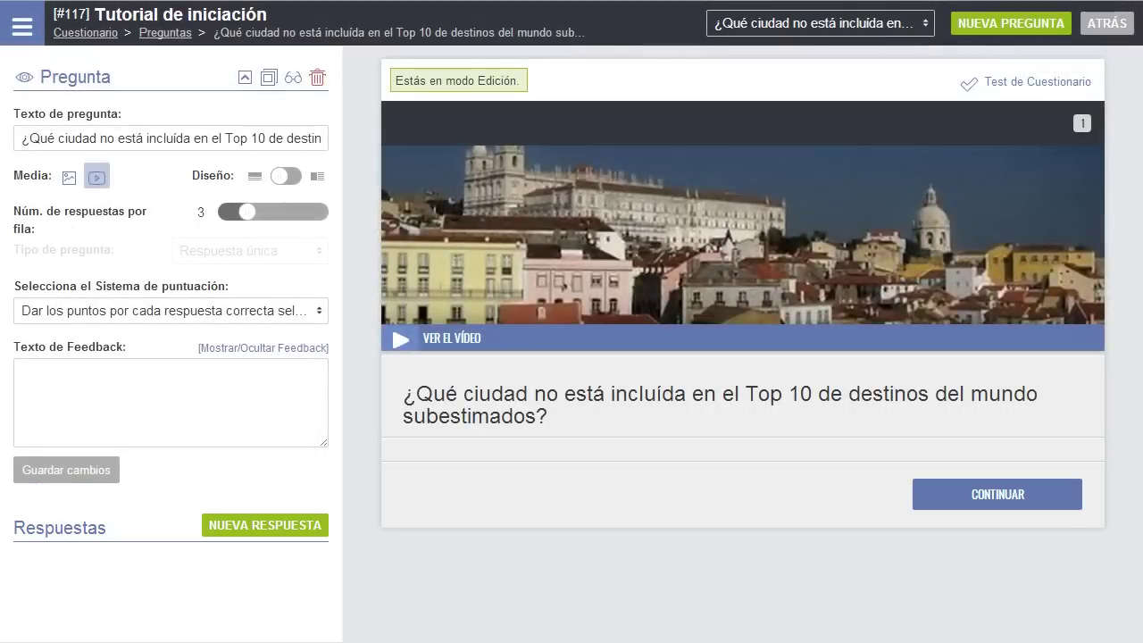
{"action": "left_click", "coordinate": [266, 532]}
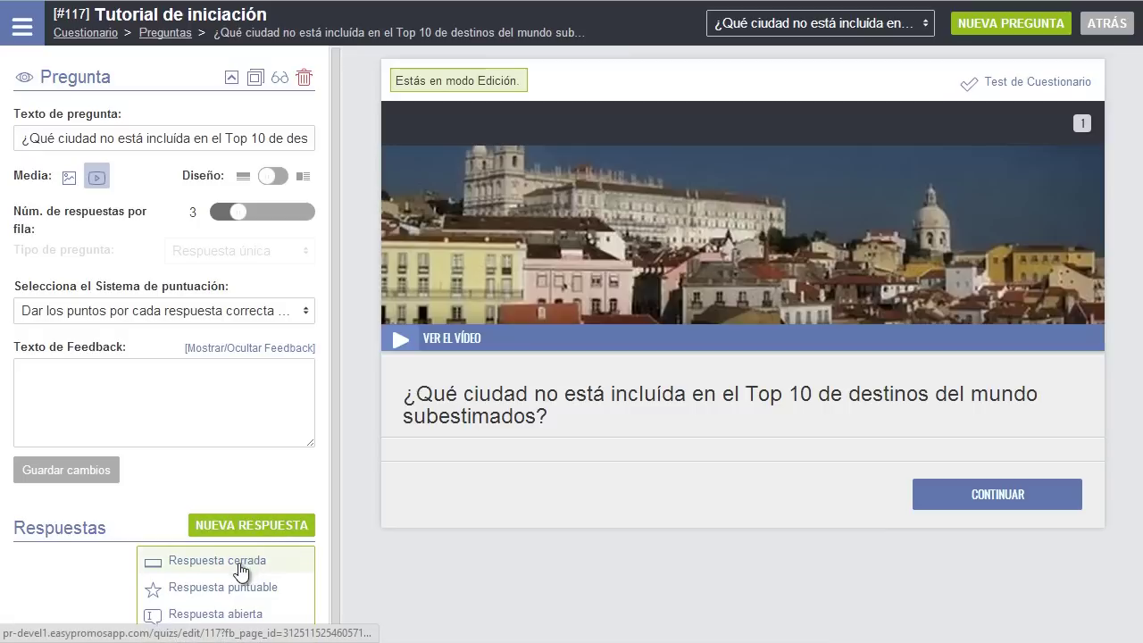
{"action": "left_click", "coordinate": [239, 562]}
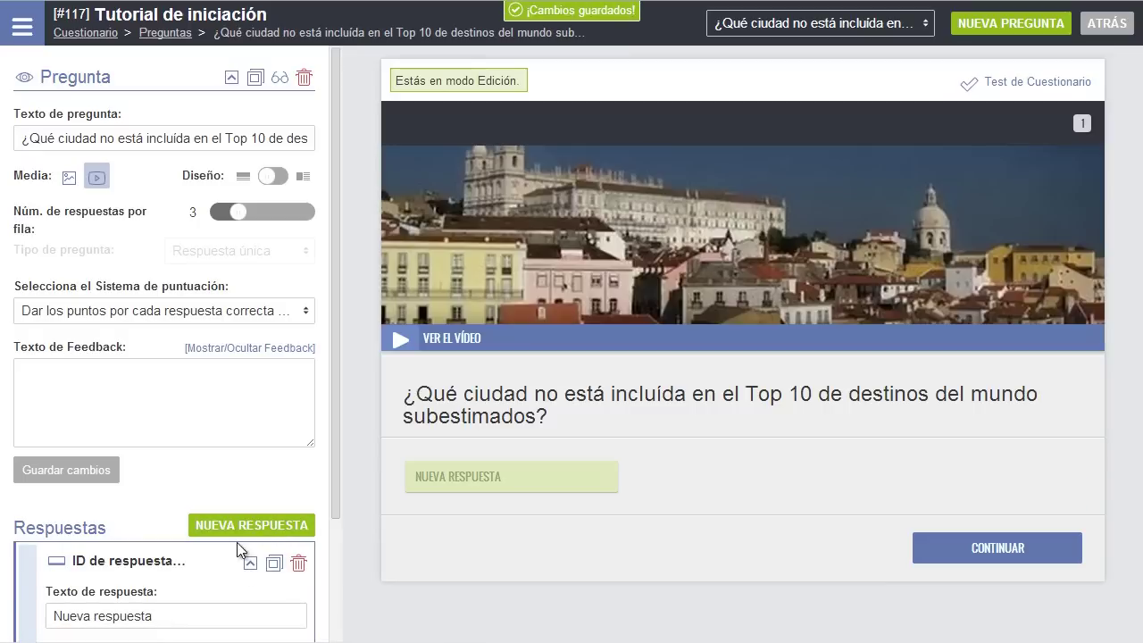
{"action": "left_click", "coordinate": [231, 77]}
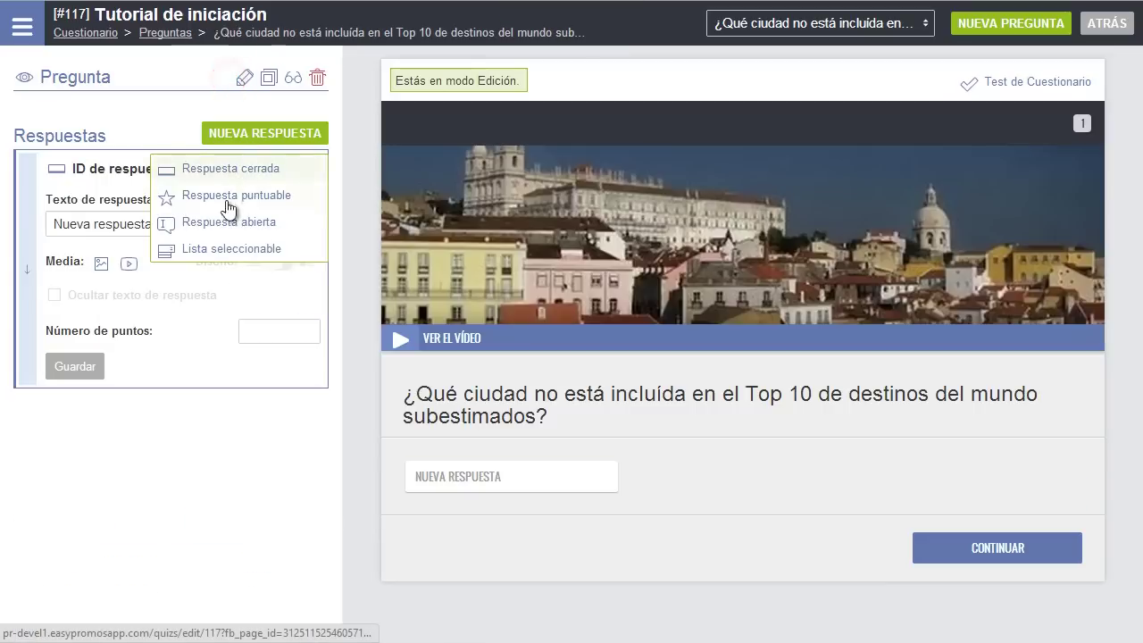
Replace the new answer's placeholder text with "ciudad del cabo" directly on the canvas.
{"action": "left_click", "coordinate": [444, 475]}
{"action": "triple_click", "coordinate": [443, 476]}
{"action": "type", "text": "ciudad"}
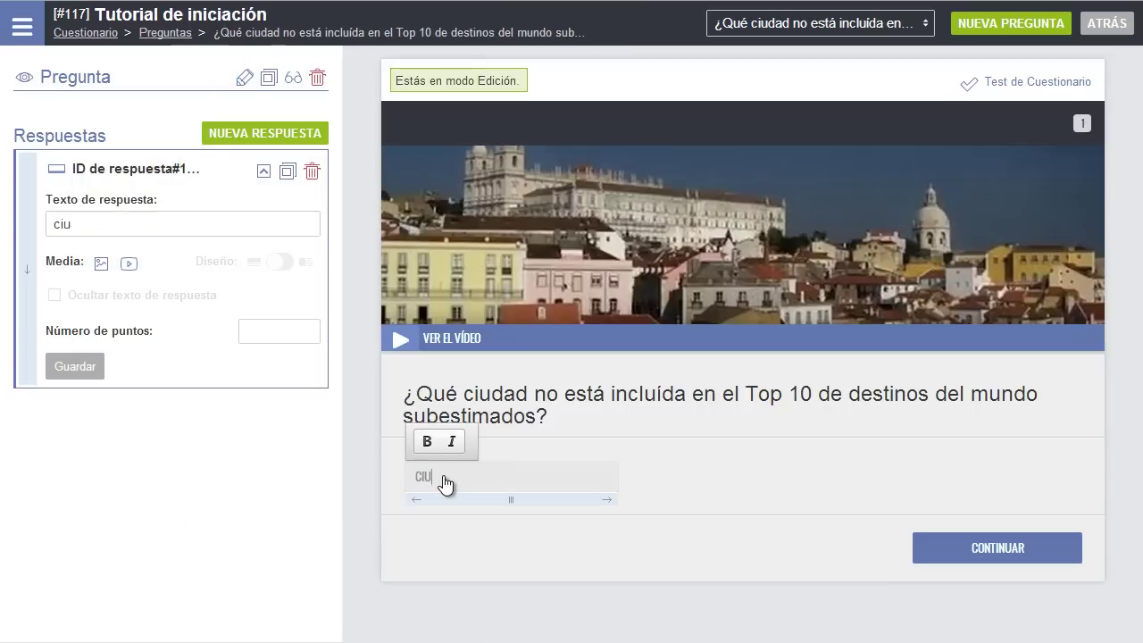
{"action": "type", "text": " del cabo"}
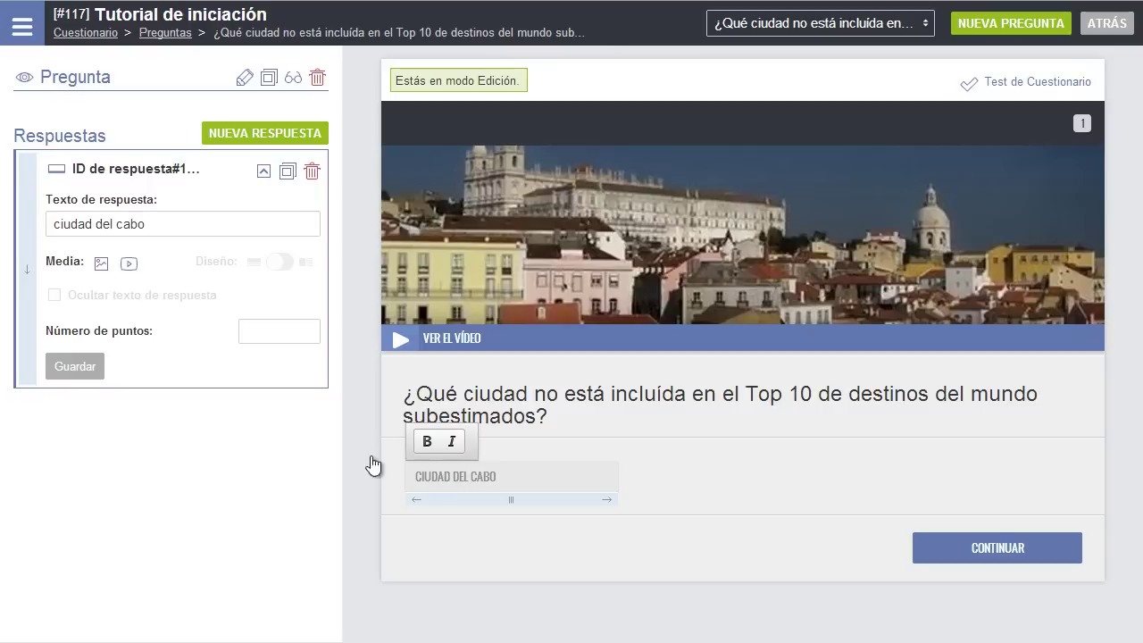
Add the image file "I1 cape town" to the "ciudad del cabo" answer and collapse the answer's settings.
{"action": "left_click", "coordinate": [103, 275]}
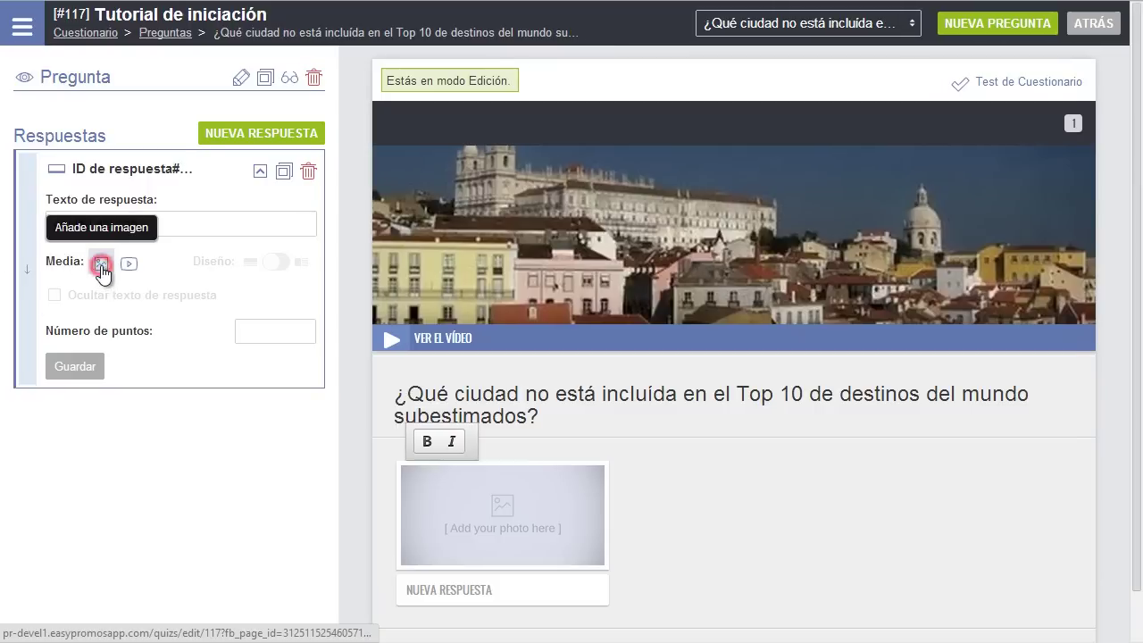
{"action": "left_click", "coordinate": [519, 491]}
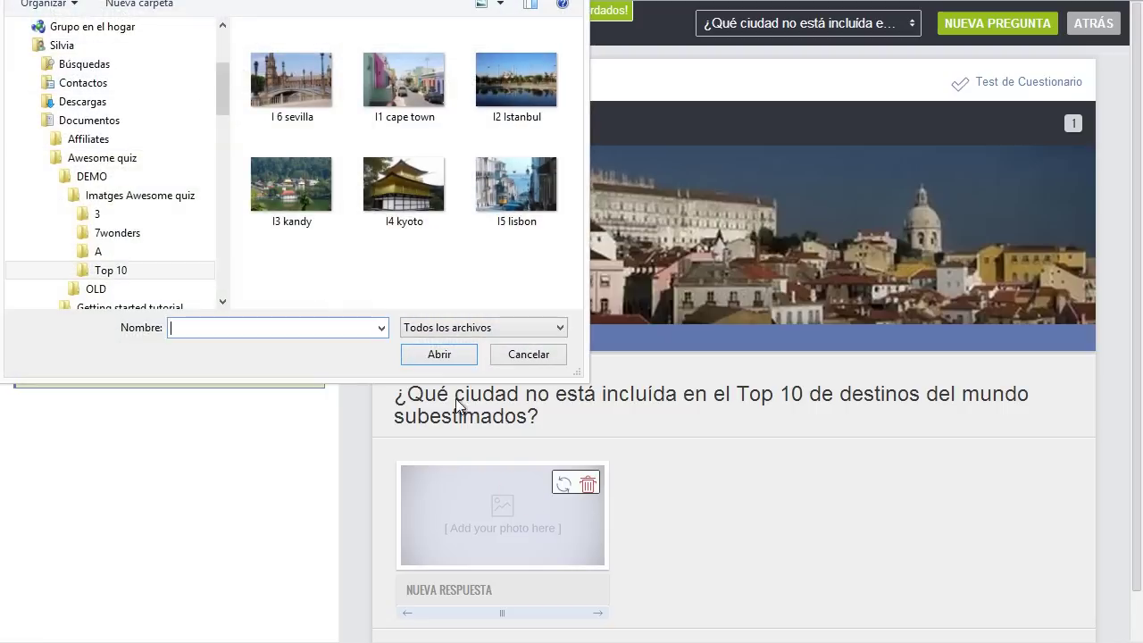
{"action": "left_click", "coordinate": [380, 114]}
{"action": "left_click", "coordinate": [433, 355]}
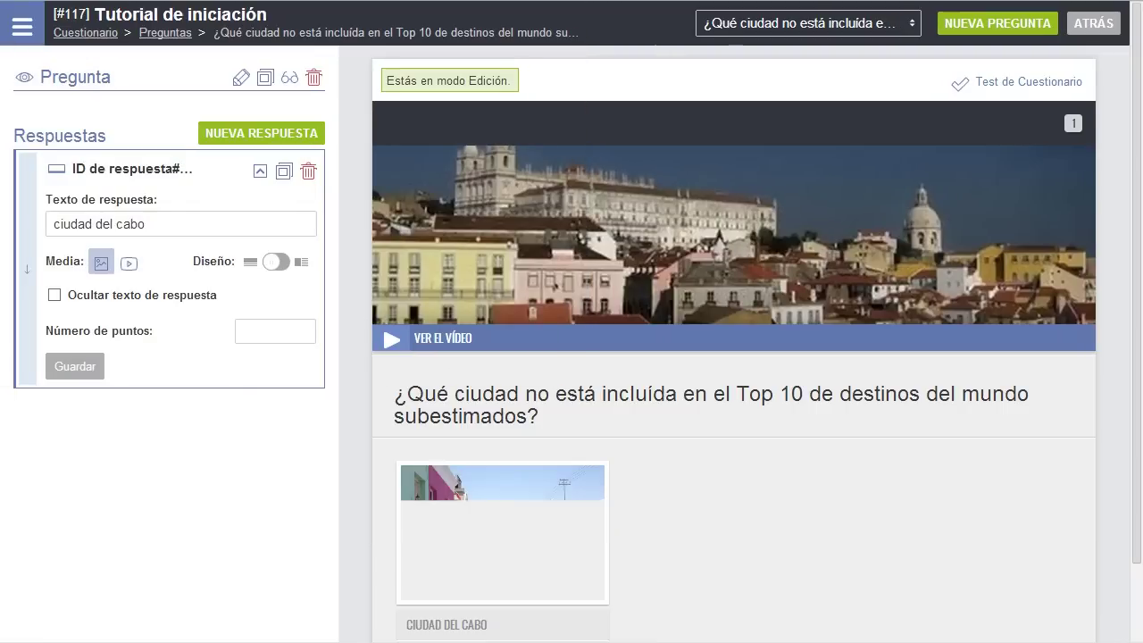
{"action": "left_click", "coordinate": [259, 171]}
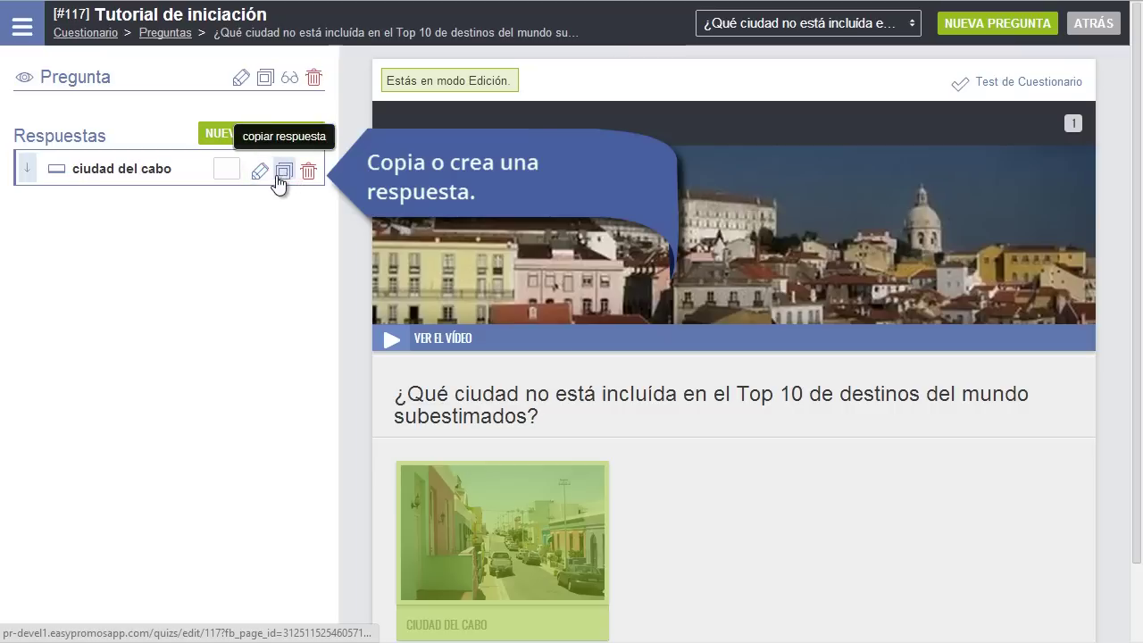
Duplicate the "ciudad del cabo" answer five times so the question has six answers.
{"action": "left_click", "coordinate": [283, 172]}
{"action": "left_click", "coordinate": [283, 172]}
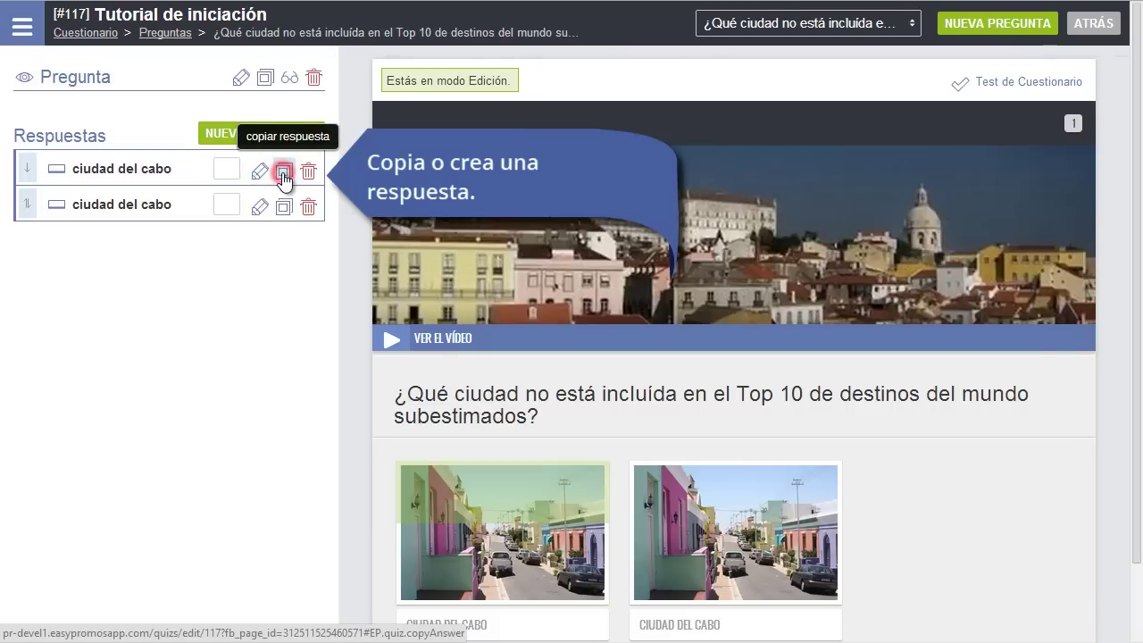
{"action": "scroll", "coordinate": [541, 370], "scroll_direction": "down", "scroll_amount": 2}
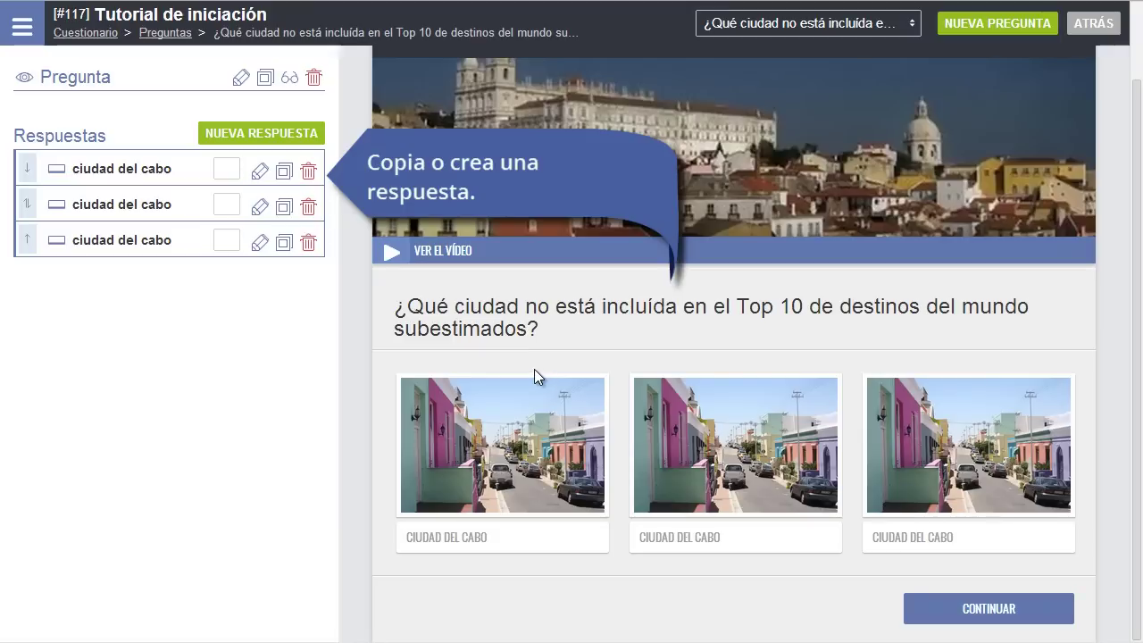
{"action": "left_click", "coordinate": [285, 244]}
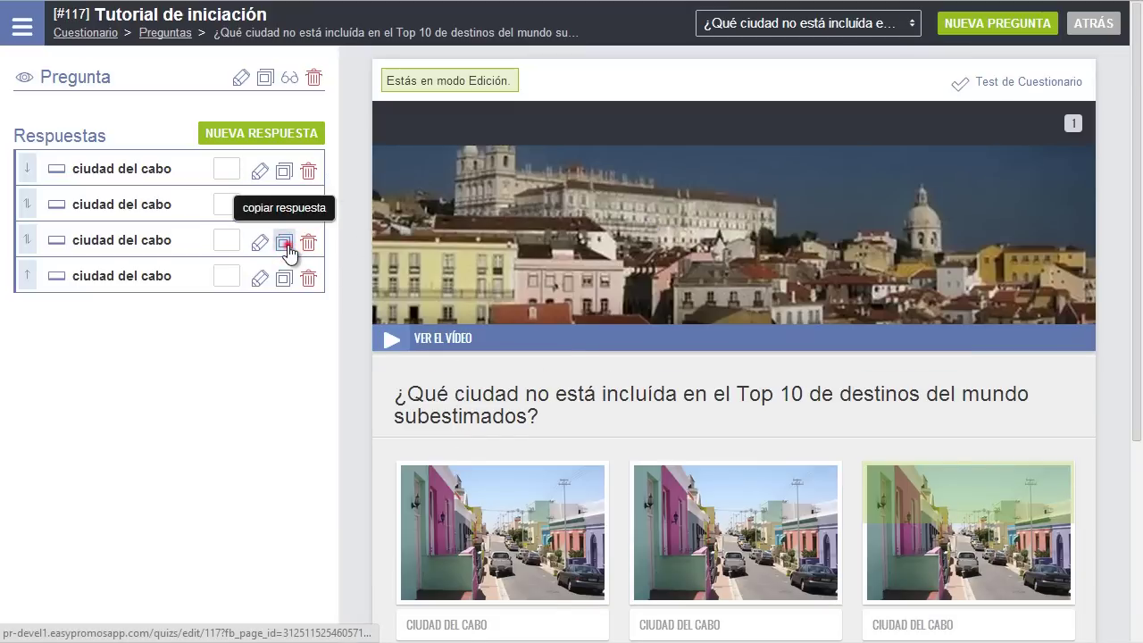
{"action": "left_click", "coordinate": [284, 244]}
{"action": "left_click", "coordinate": [284, 244]}
{"action": "scroll", "coordinate": [464, 321], "scroll_direction": "down", "scroll_amount": 3}
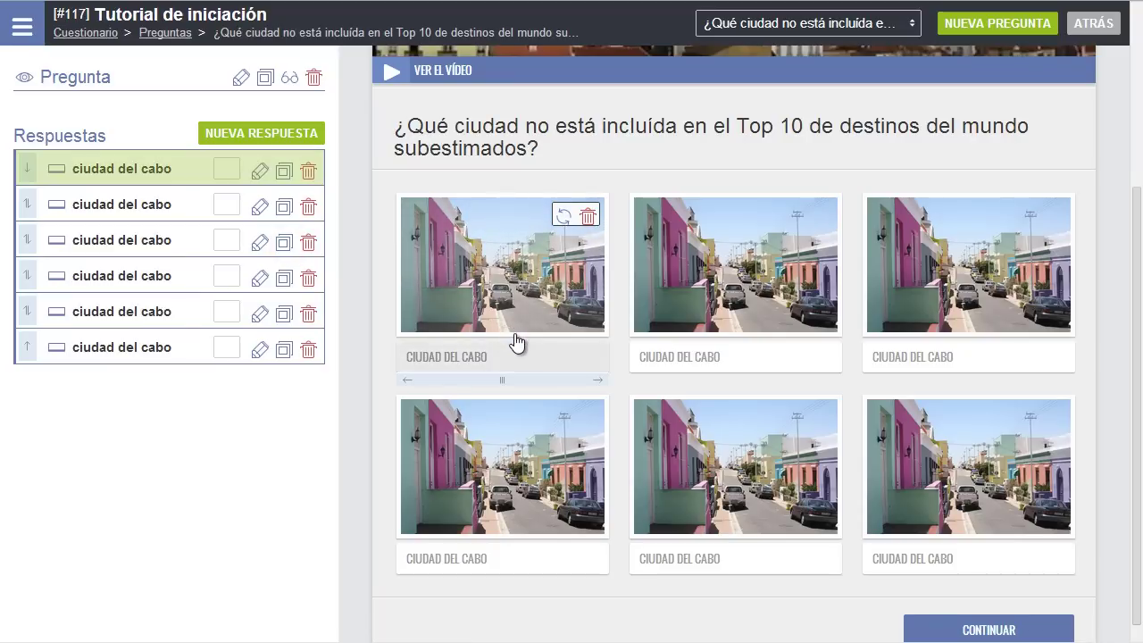
{"action": "scroll", "coordinate": [566, 612], "scroll_direction": "down", "scroll_amount": 1}
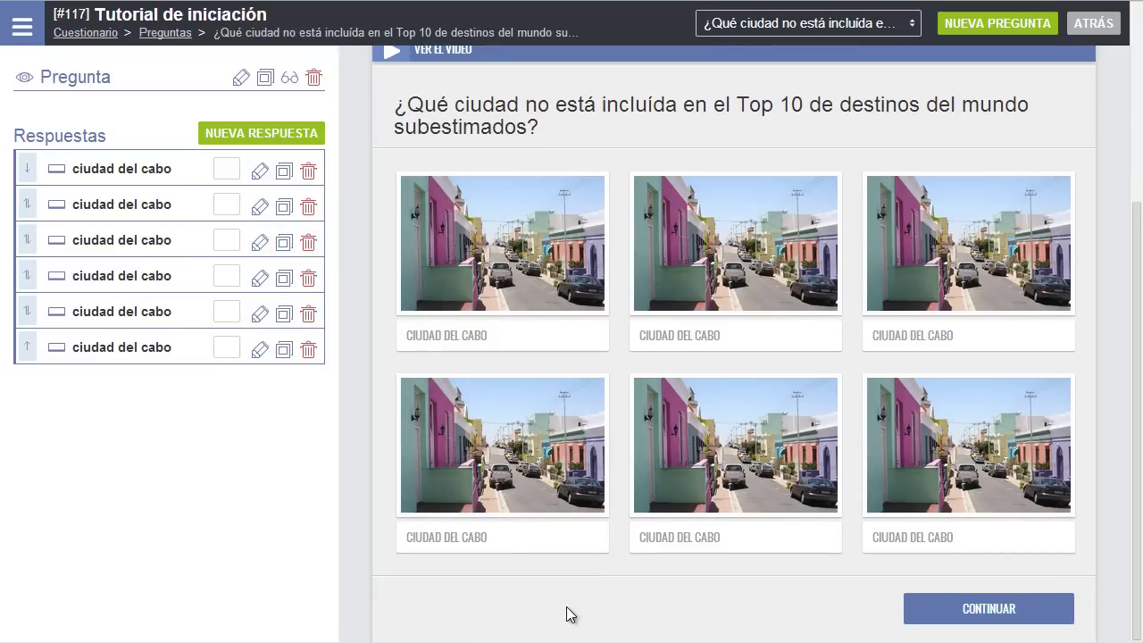
Rename the five copied answers in order as "istanbul", "kandy", "kyoto", "lisboa" and "sevilla" on the canvas.
{"action": "left_click", "coordinate": [684, 335]}
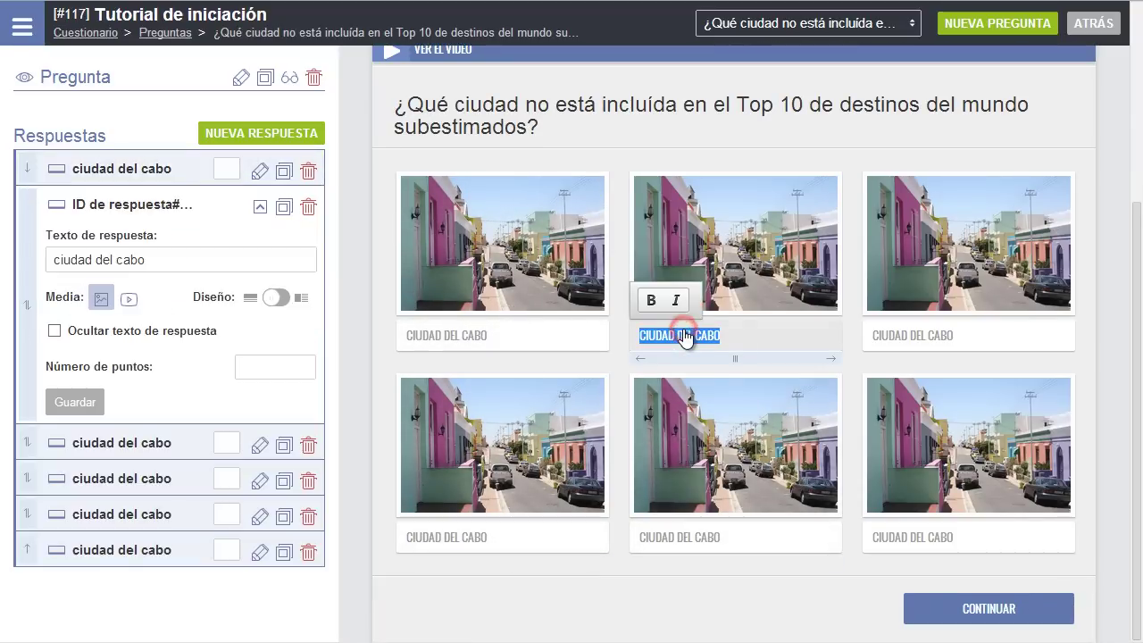
{"action": "type", "text": "istanbul"}
{"action": "key", "text": "Tab"}
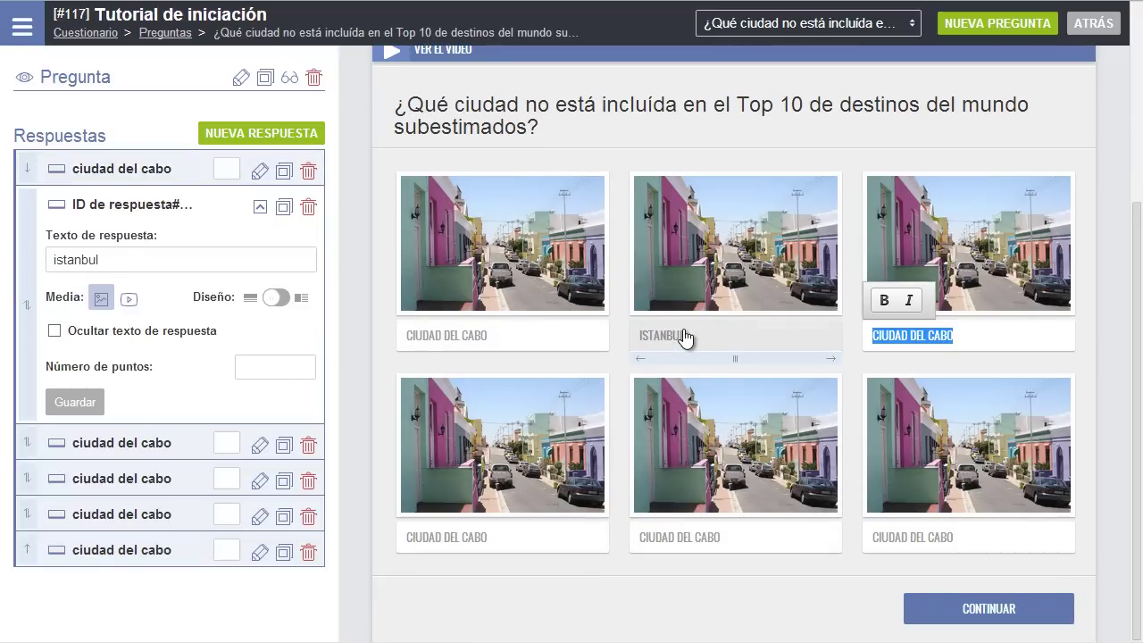
{"action": "type", "text": "kandy"}
{"action": "key", "text": "Tab"}
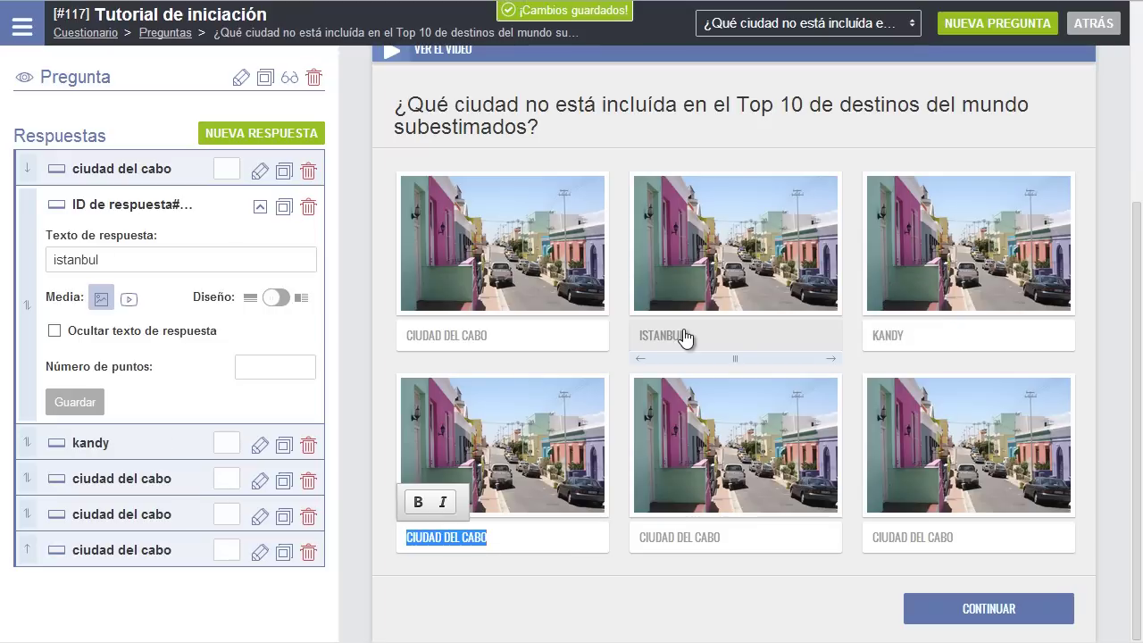
{"action": "type", "text": "kyoto"}
{"action": "key", "text": "Tab"}
{"action": "type", "text": "lisbo"}
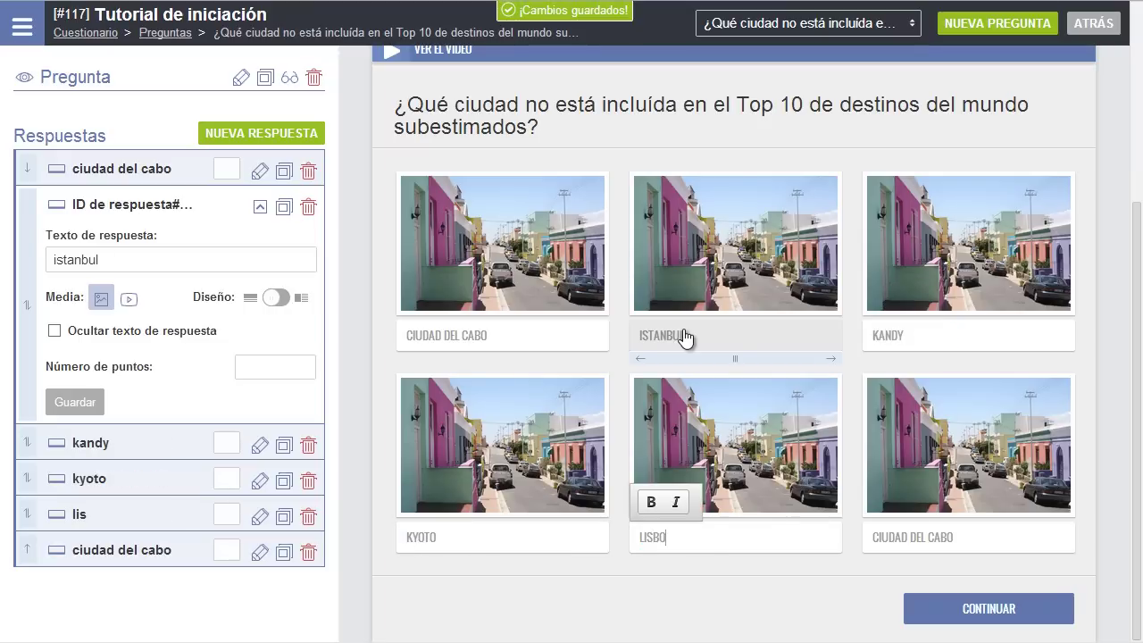
{"action": "type", "text": "a"}
{"action": "key", "text": "Tab"}
{"action": "type", "text": "sevil"}
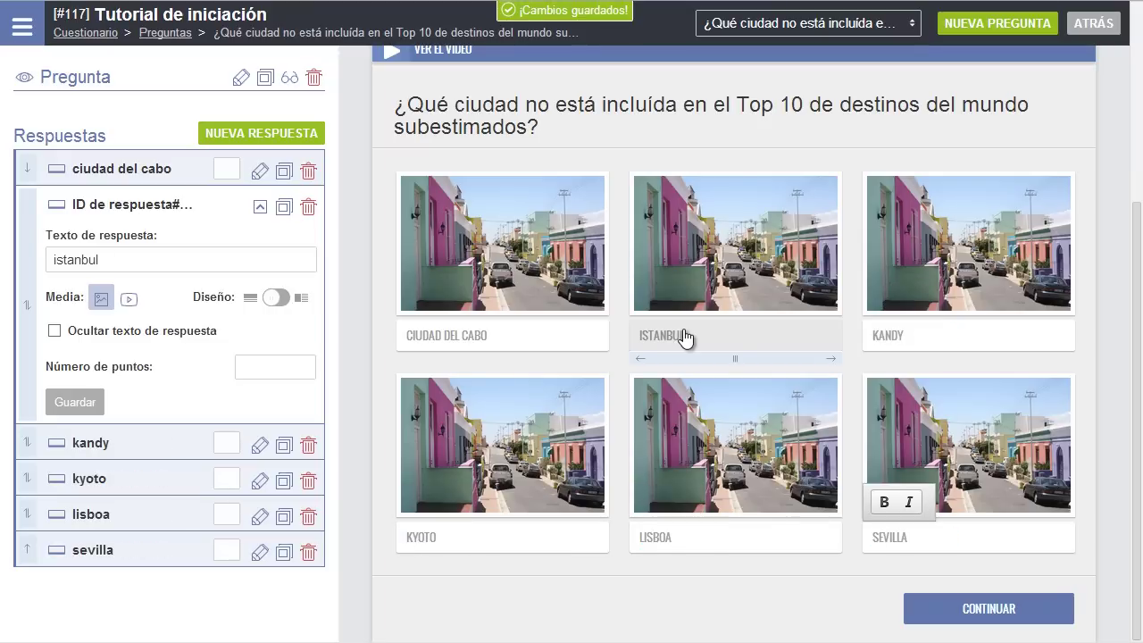
Replace the "istanbul" answer's image with "I2 Istanbul" and the "kandy" answer's image with "I3 kandy".
{"action": "left_click", "coordinate": [697, 270]}
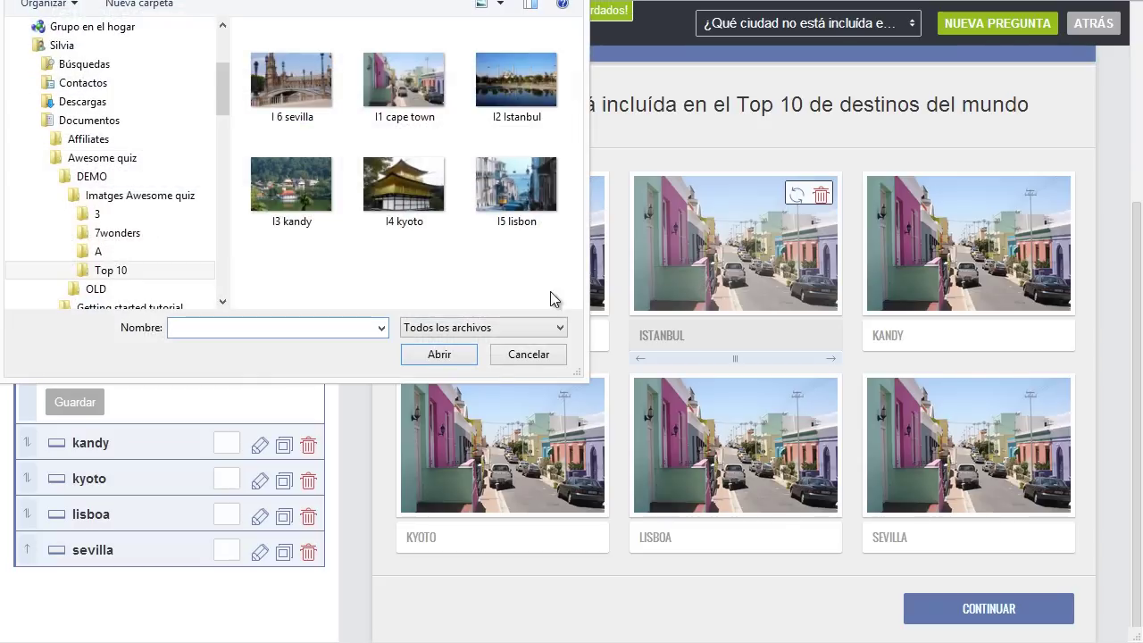
{"action": "left_click", "coordinate": [518, 98]}
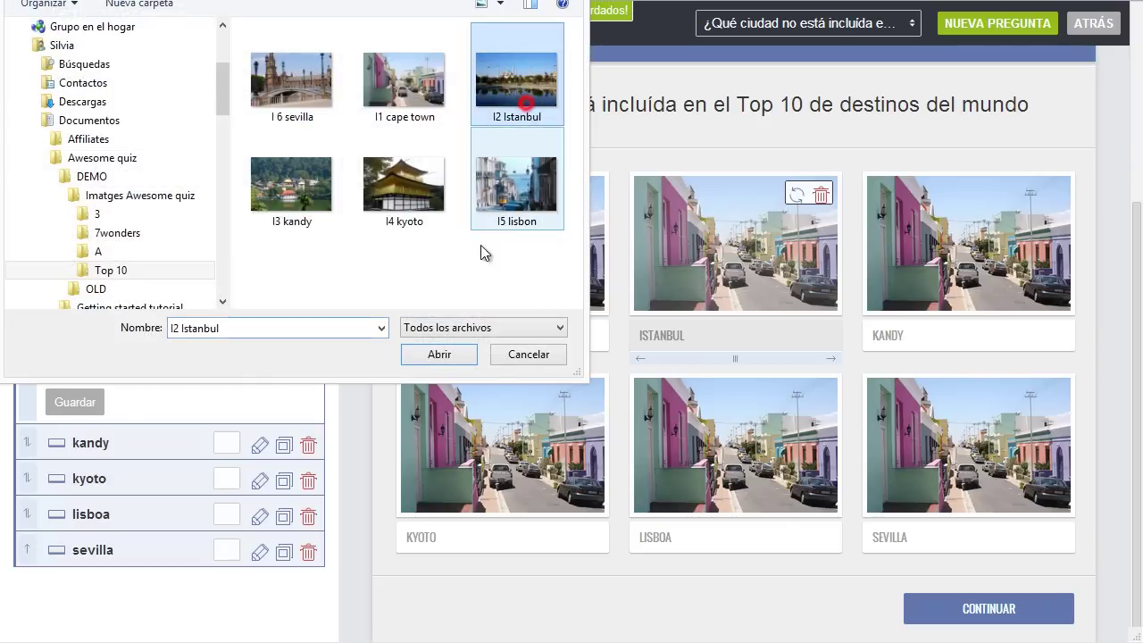
{"action": "left_click", "coordinate": [439, 355]}
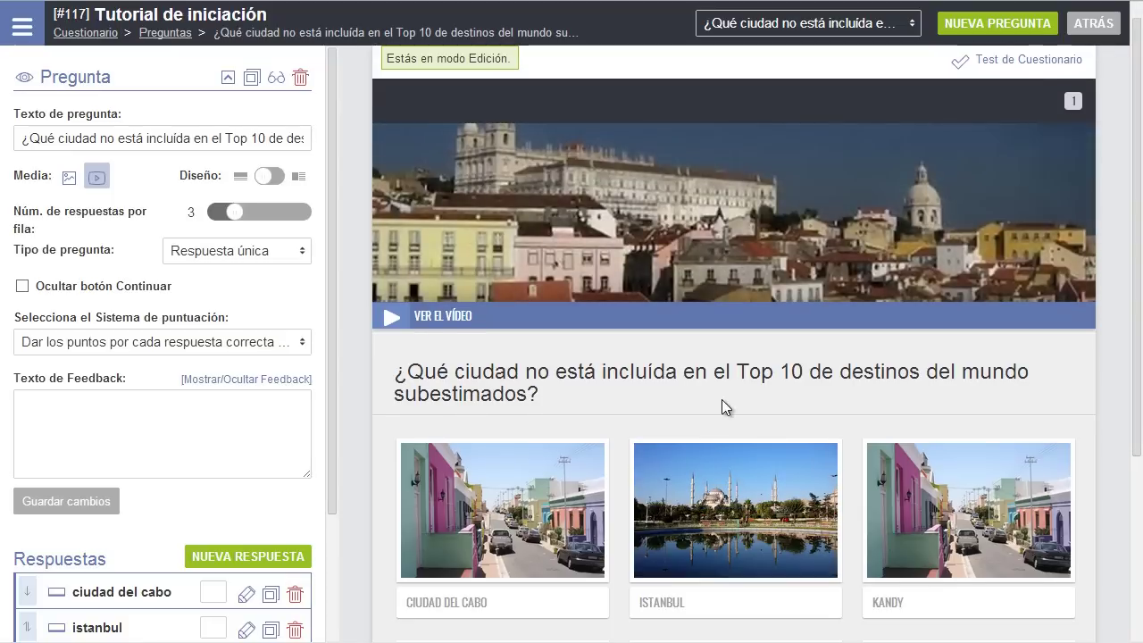
{"action": "left_click", "coordinate": [943, 504]}
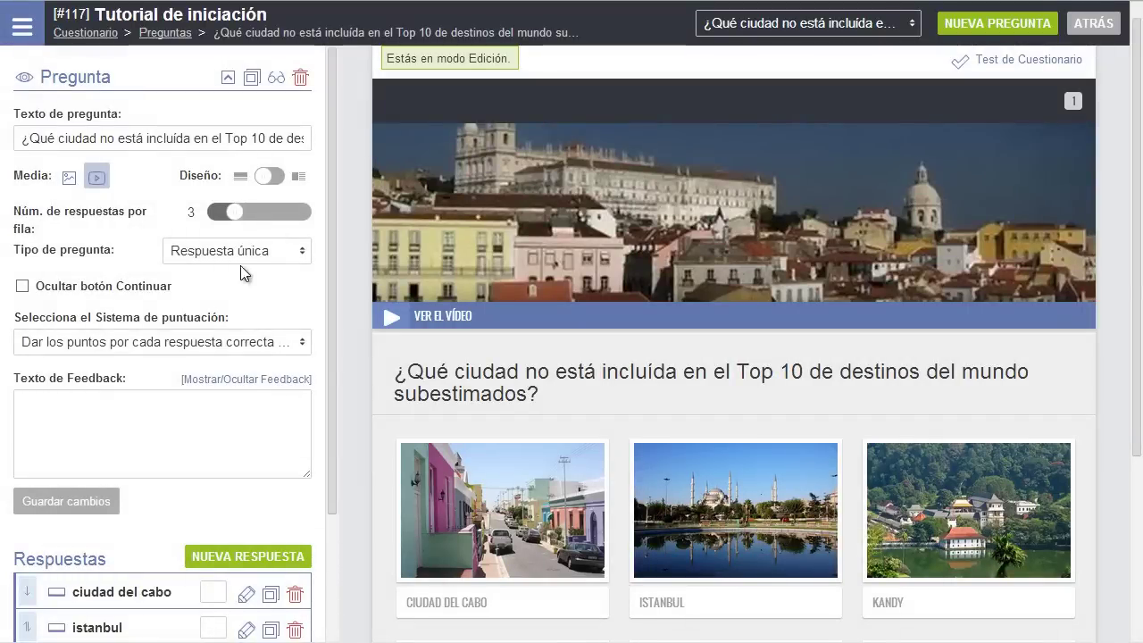
Try 2 and 4 answers per row for the question and return the setting to 3.
{"action": "left_click", "coordinate": [224, 211]}
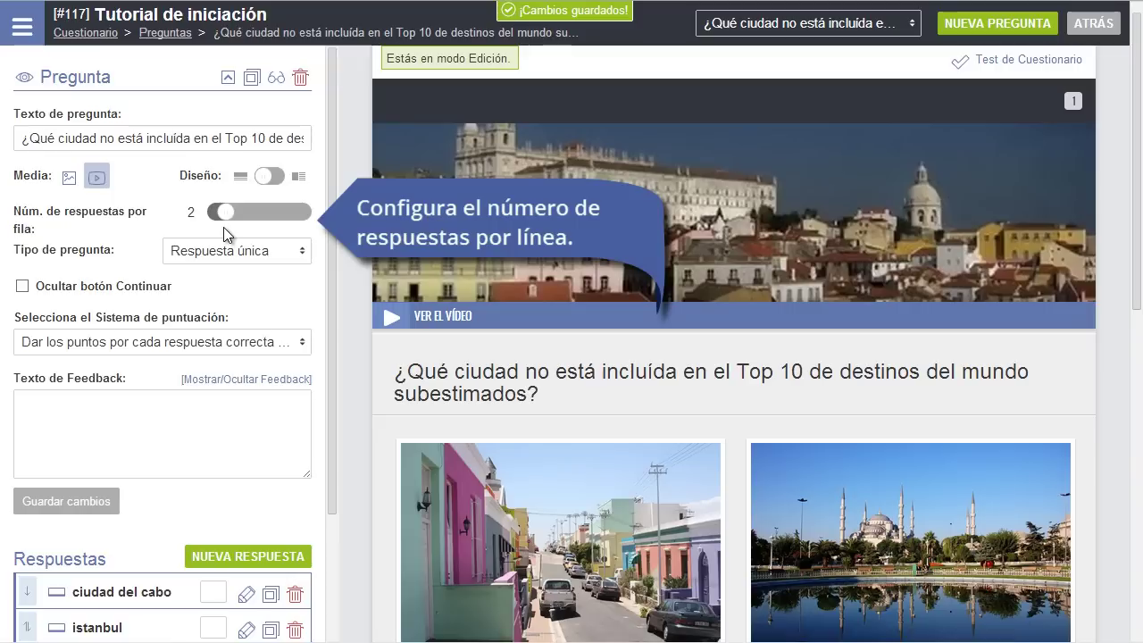
{"action": "left_click", "coordinate": [225, 213]}
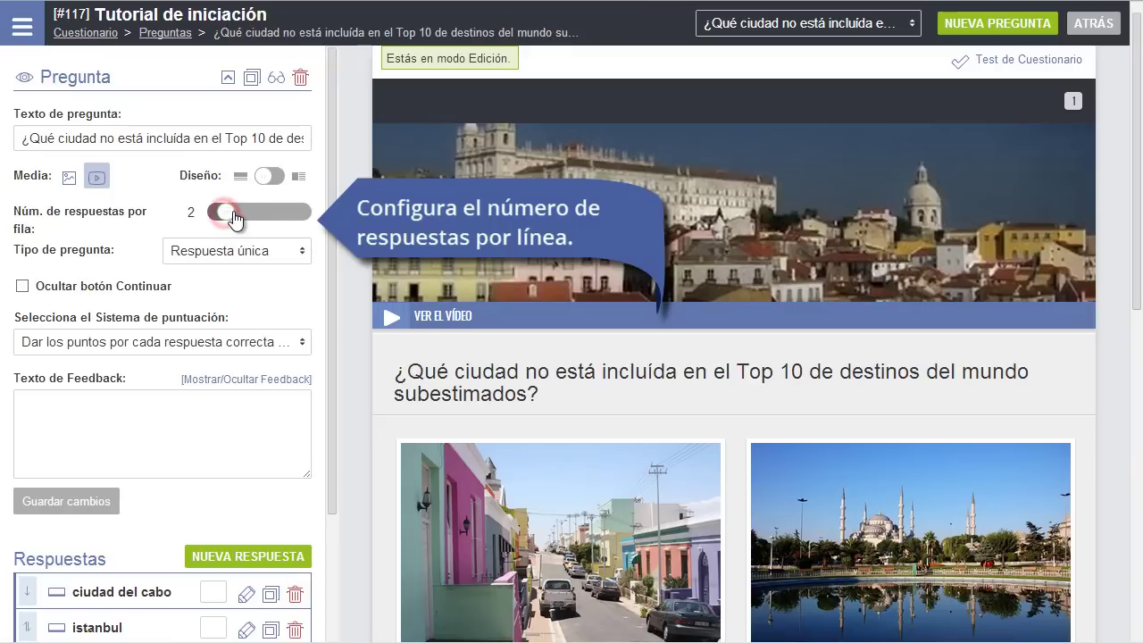
{"action": "left_click_drag", "start_coordinate": [225, 214], "coordinate": [247, 216]}
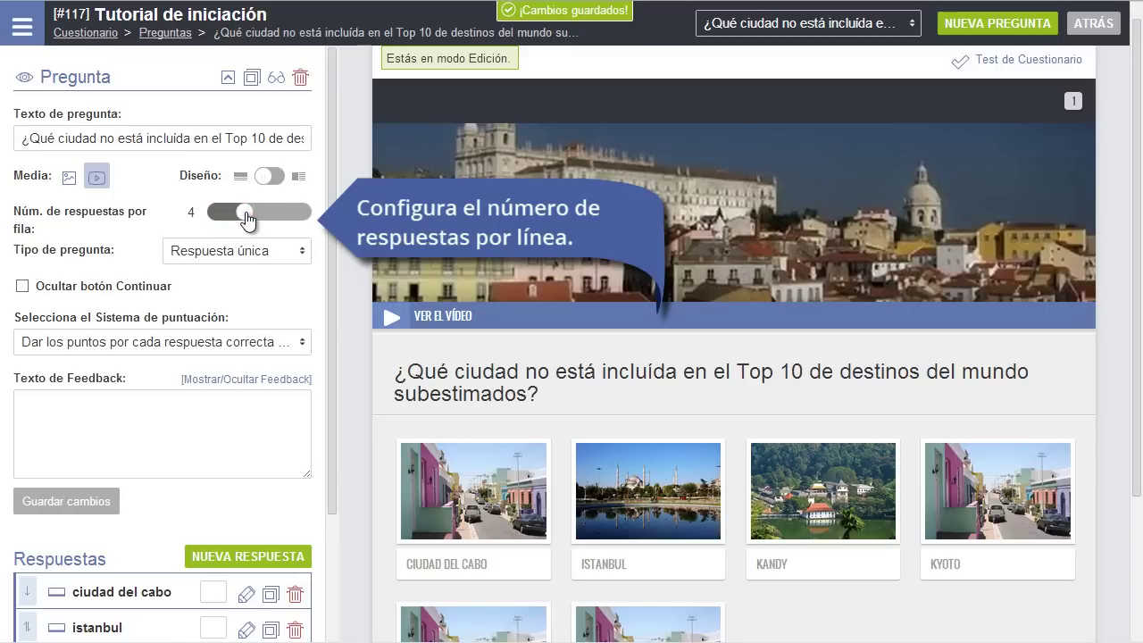
{"action": "left_click_drag", "start_coordinate": [247, 219], "coordinate": [234, 216]}
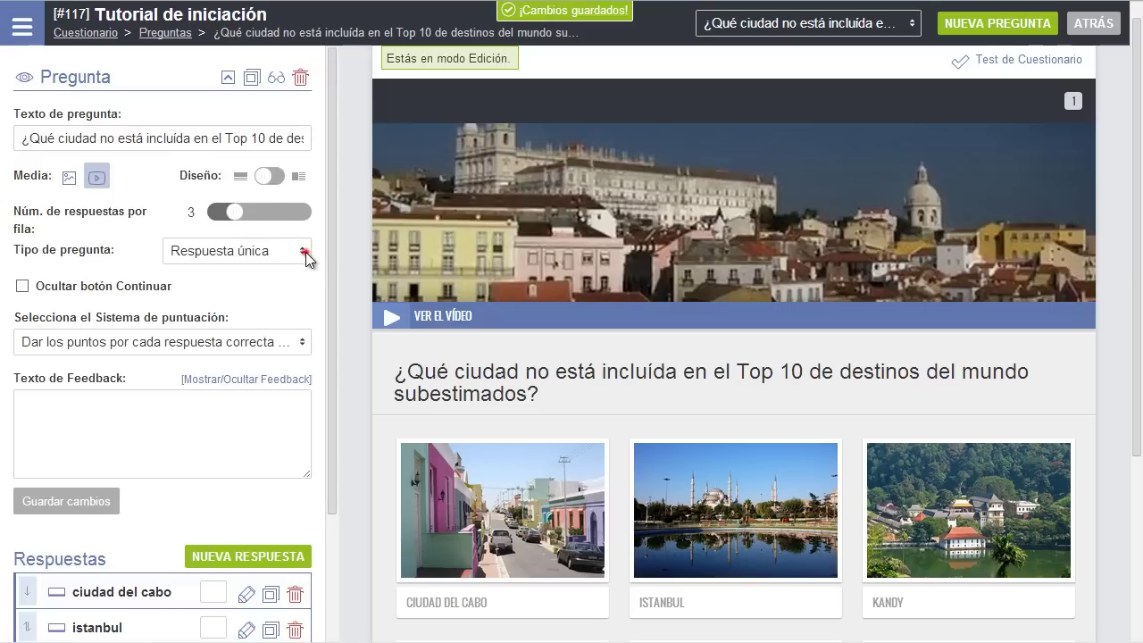
Review the available question types, keep "Respuesta única" and collapse the question's settings.
{"action": "left_click", "coordinate": [305, 252]}
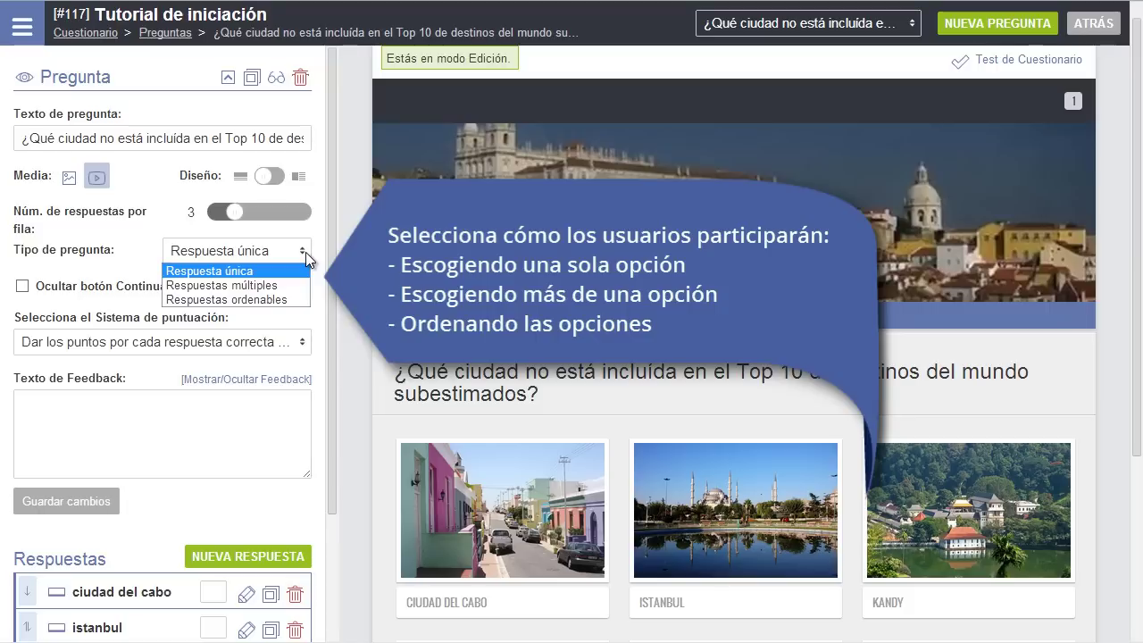
{"action": "left_click", "coordinate": [305, 253]}
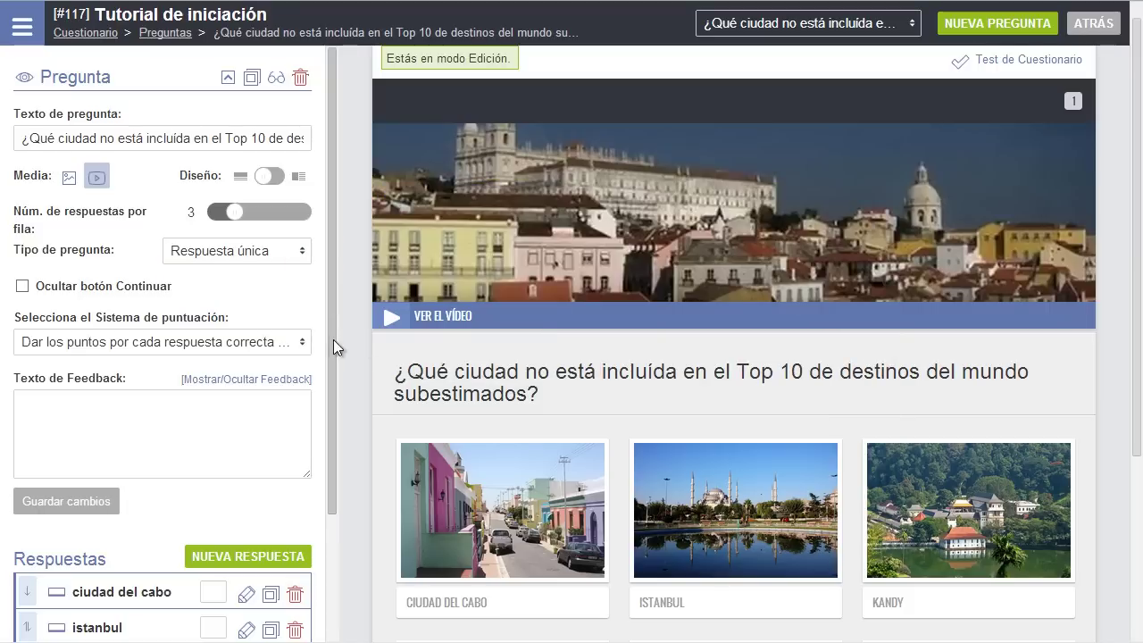
{"action": "left_click", "coordinate": [229, 79]}
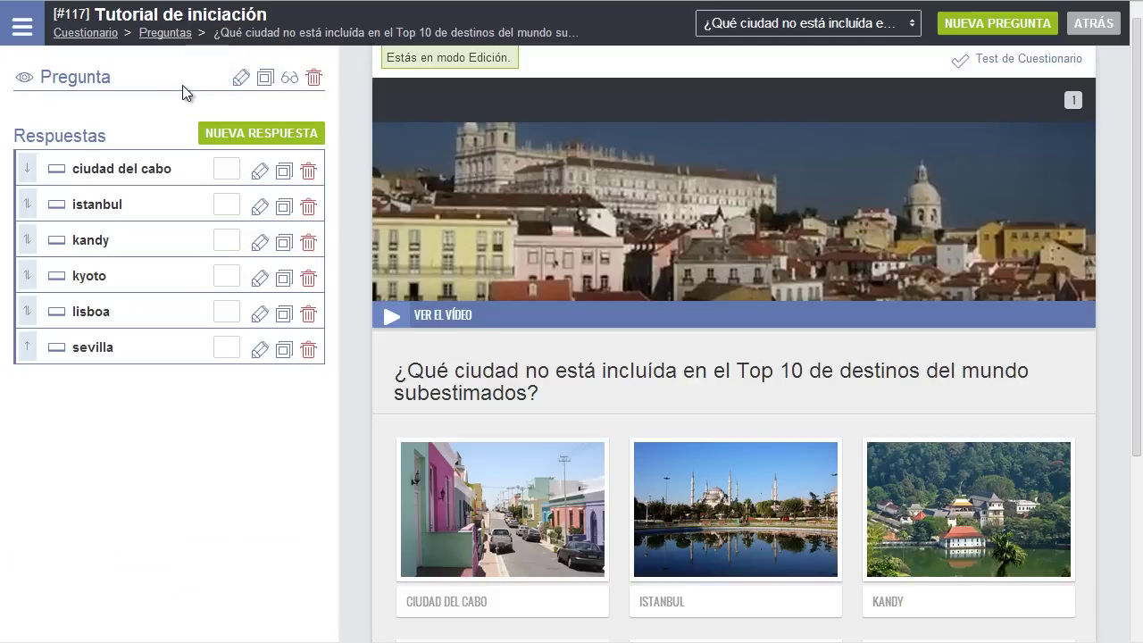
Try the layout with the image beside the text on the "ciudad del cabo" answer and switch the layout back.
{"action": "left_click", "coordinate": [120, 170]}
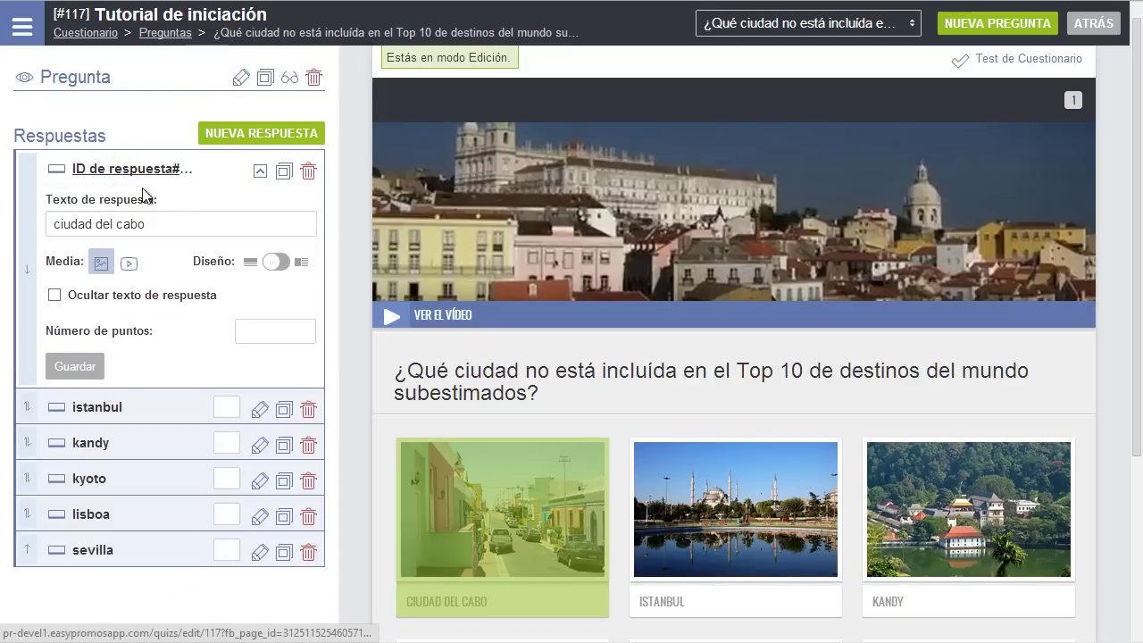
{"action": "left_click", "coordinate": [276, 262]}
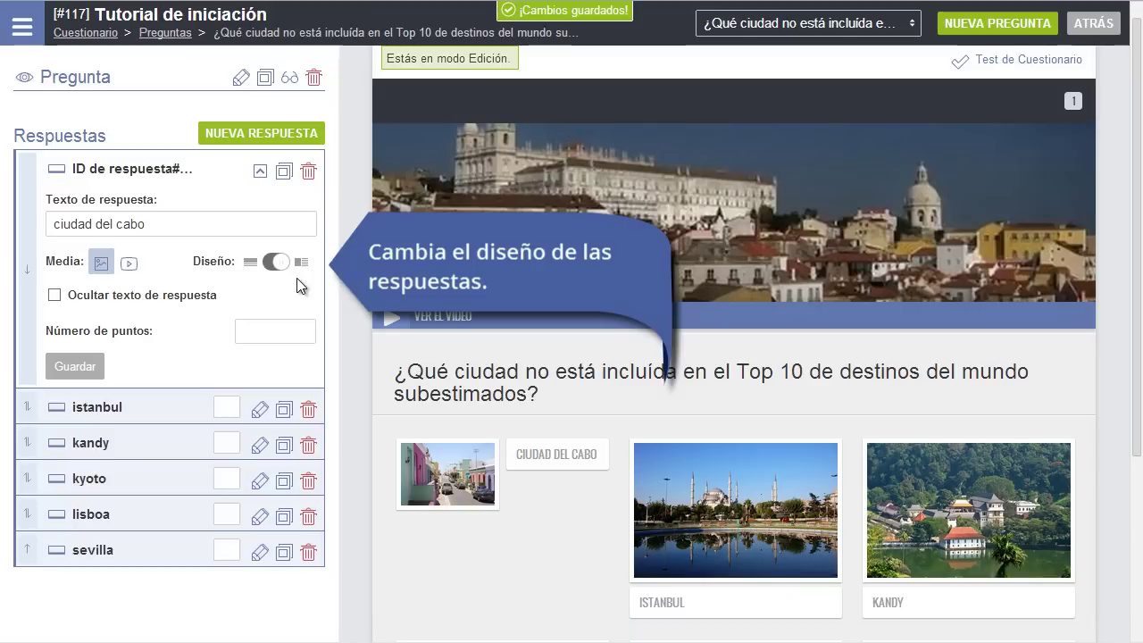
{"action": "left_click", "coordinate": [278, 263]}
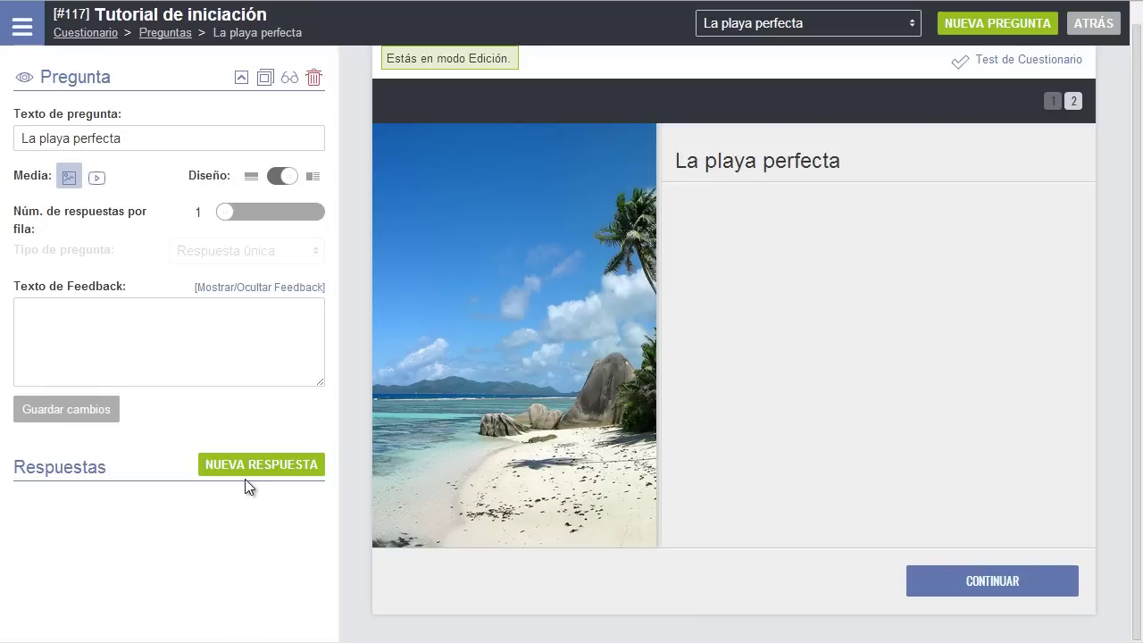
Add a rating answer to the "La playa perfecta" question and replace its placeholder text with "puntúa esta playa:" on the canvas.
{"action": "mouse_move", "coordinate": [246, 487]}
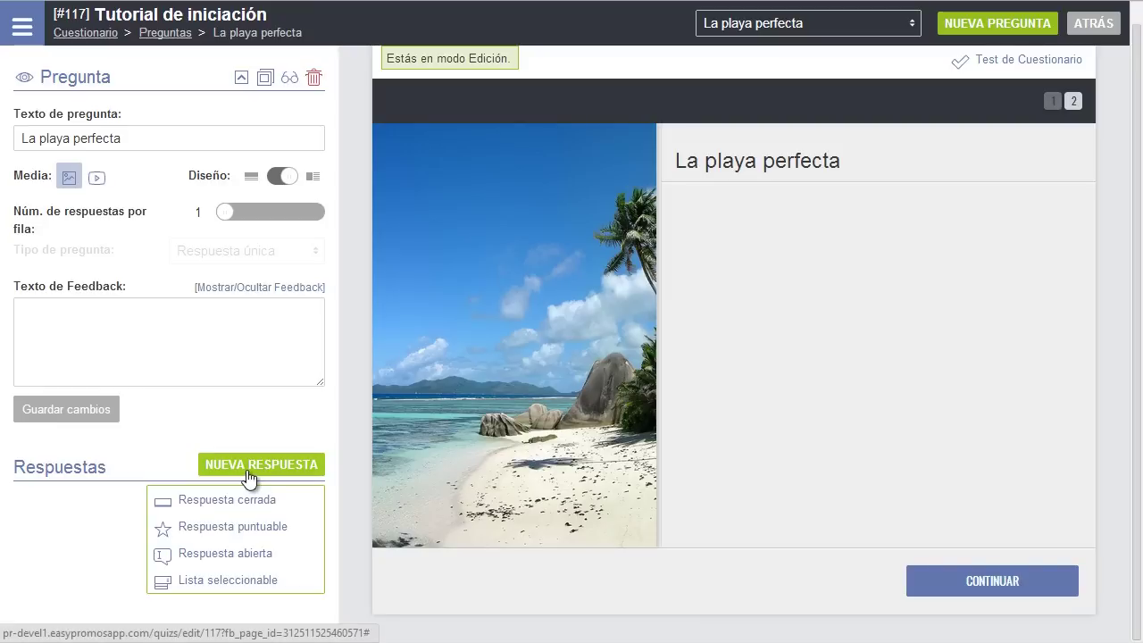
{"action": "left_click", "coordinate": [238, 529]}
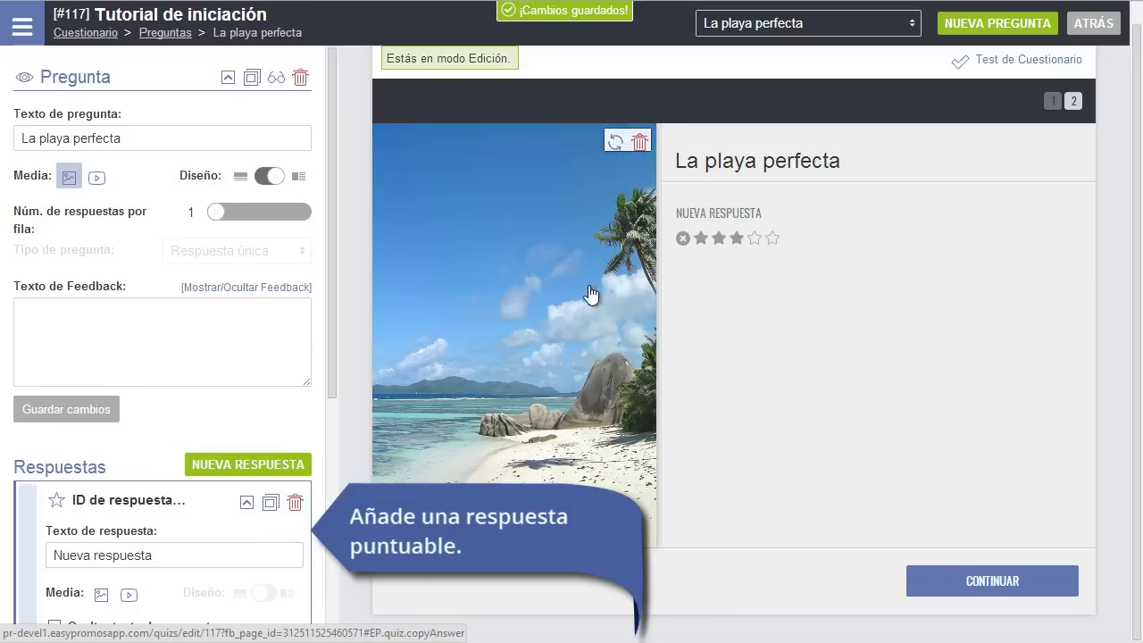
{"action": "left_click", "coordinate": [712, 213]}
{"action": "type", "text": "puntú"}
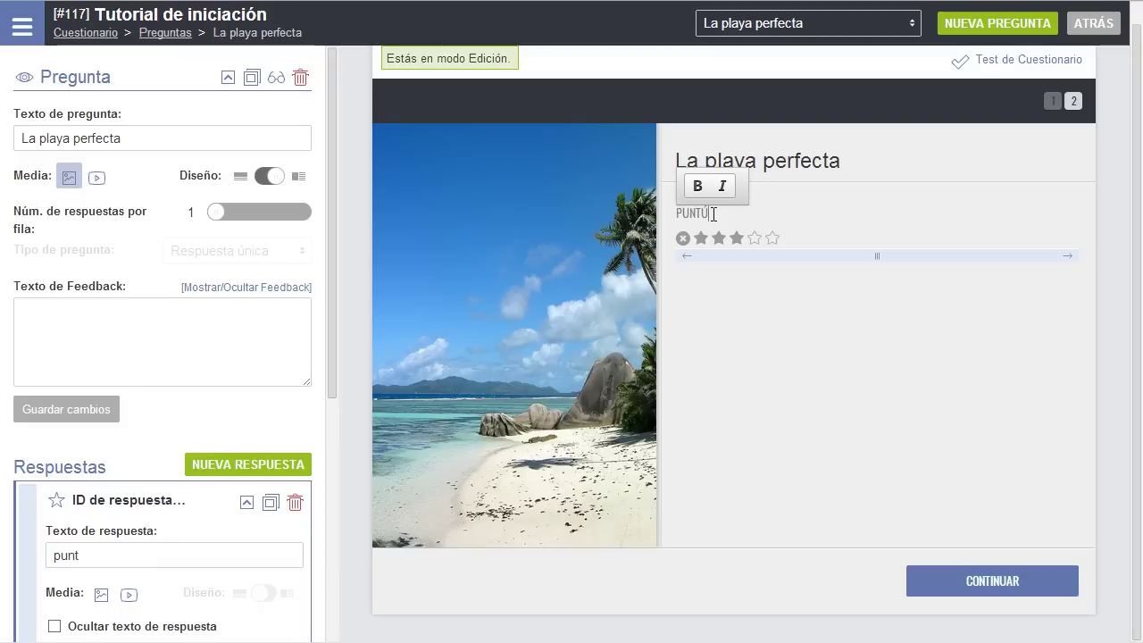
{"action": "type", "text": "a esta"}
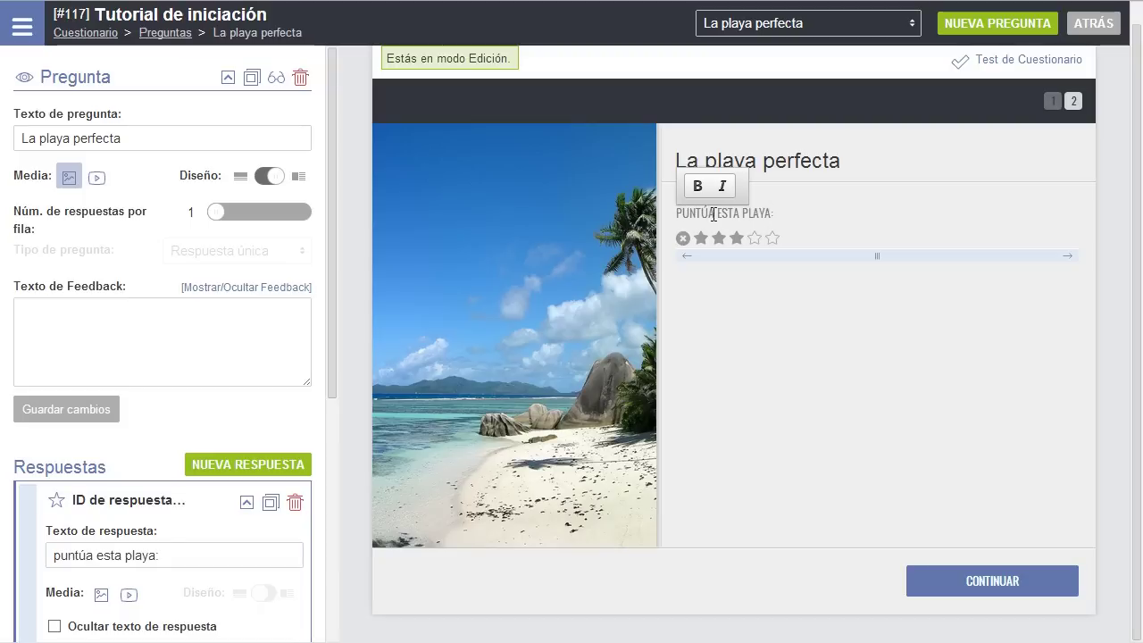
{"action": "type", "text": " playa:"}
Collapse the question's settings and give the rating answer 10 icons, a default score of 0 and the heart icon.
{"action": "left_click", "coordinate": [227, 77]}
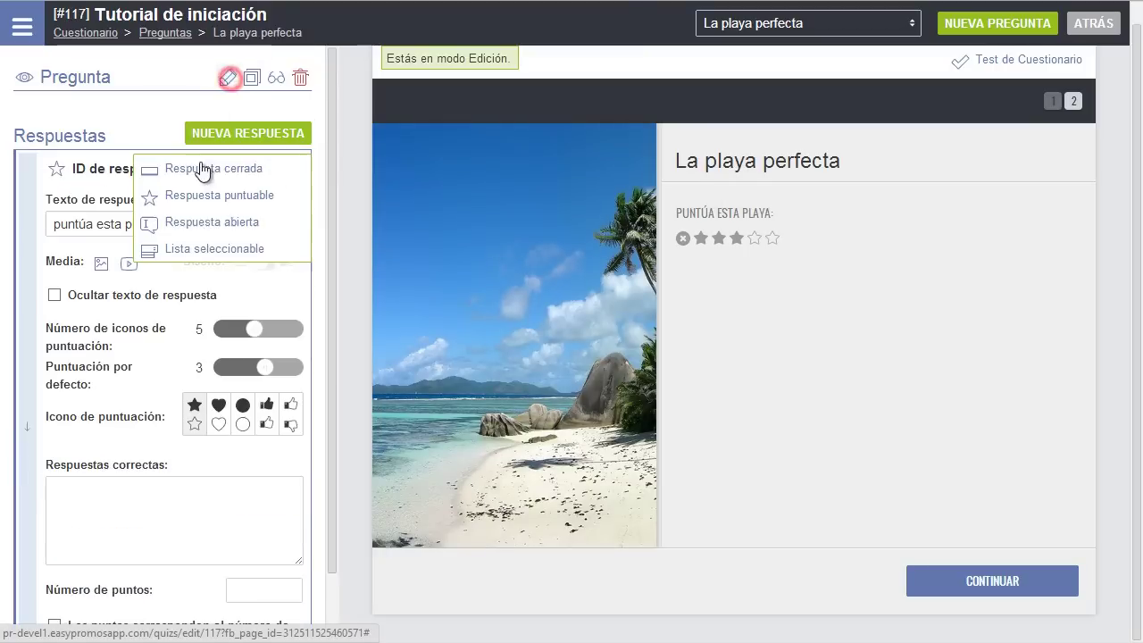
{"action": "left_click_drag", "start_coordinate": [254, 328], "coordinate": [309, 332]}
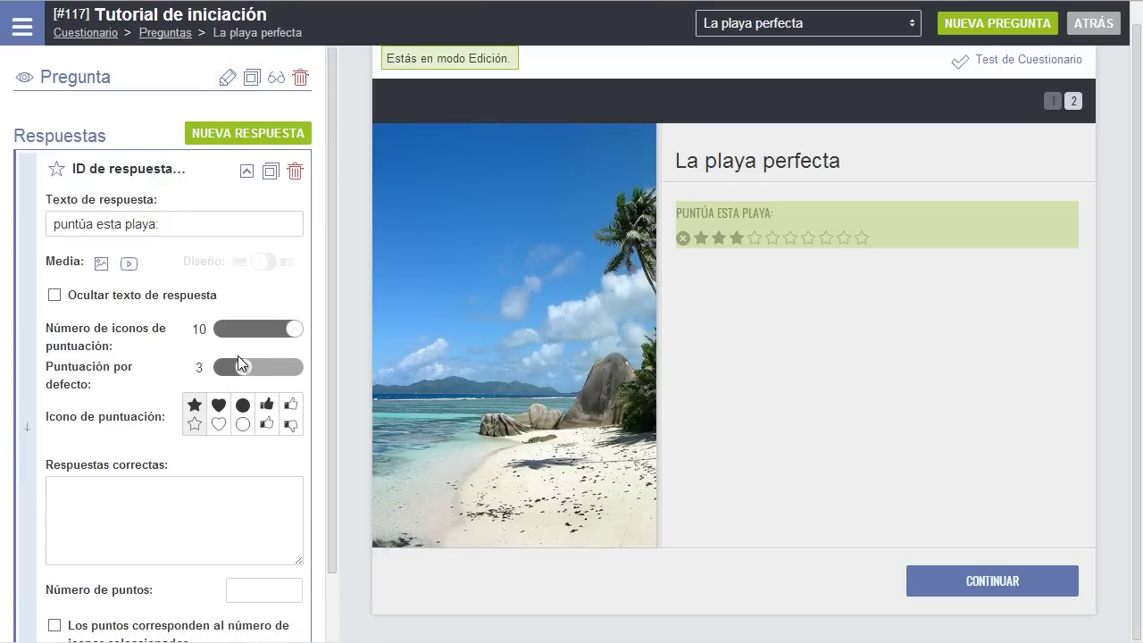
{"action": "left_click_drag", "start_coordinate": [244, 367], "coordinate": [216, 367]}
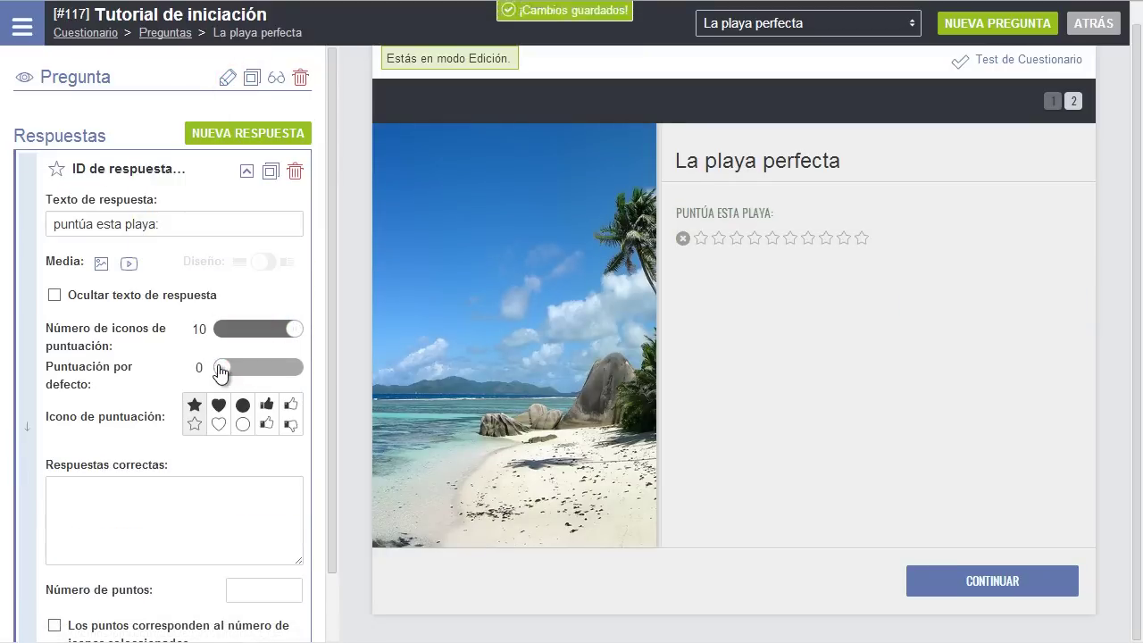
{"action": "left_click", "coordinate": [219, 407]}
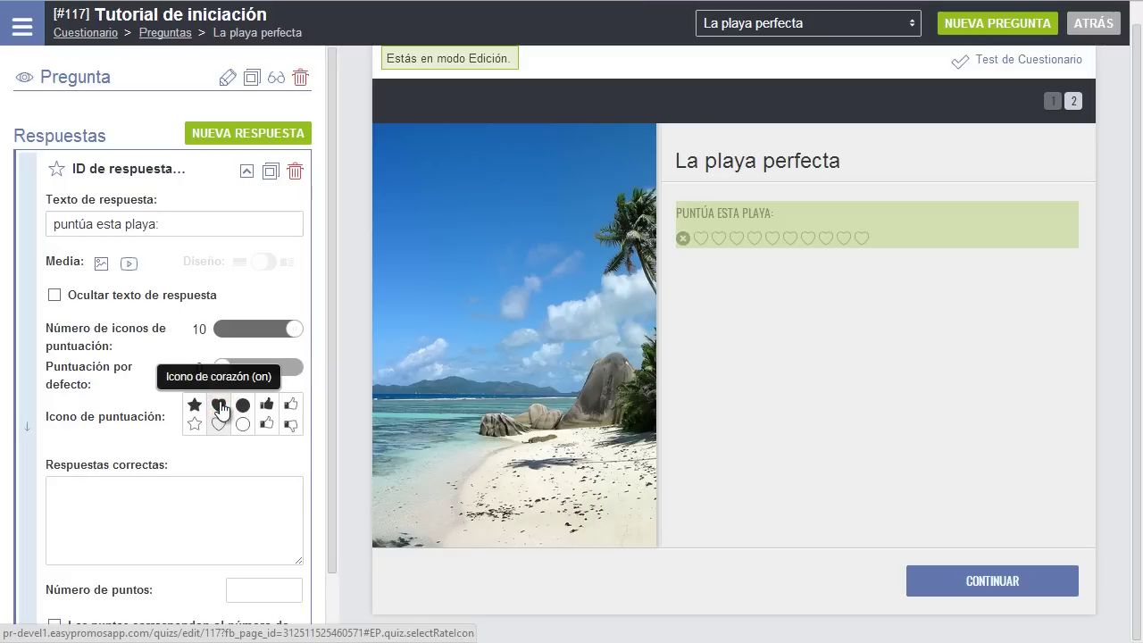
Duplicate the "puntúa esta playa:" answer, change the copy's text to "¿Cómo valoras su tranquilidad?" and collapse its settings.
{"action": "left_click", "coordinate": [268, 173]}
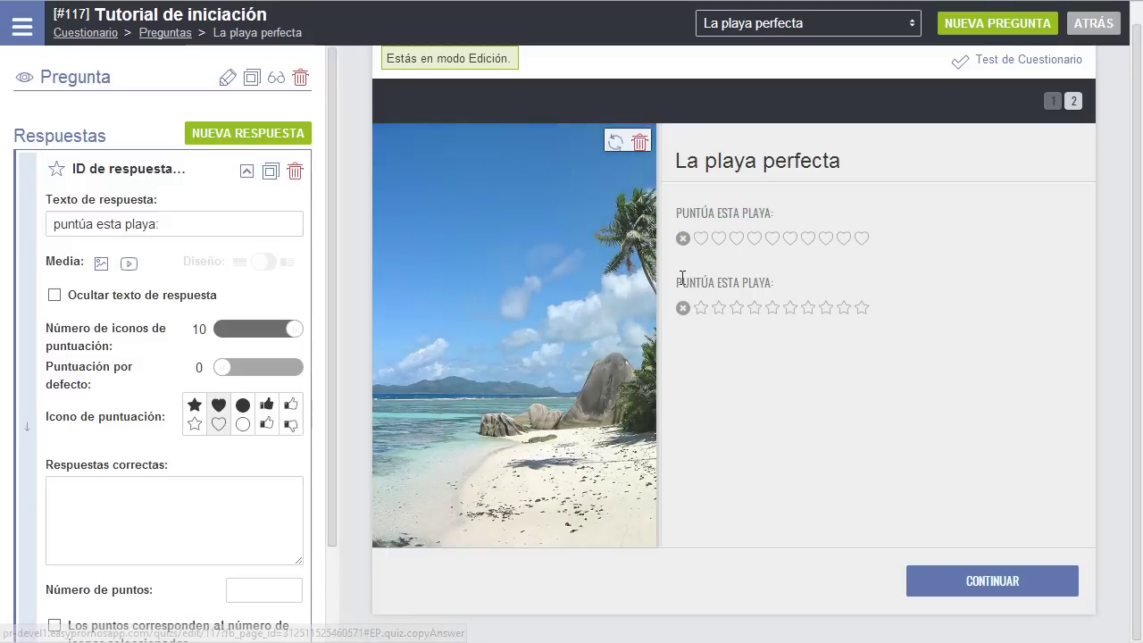
{"action": "left_click", "coordinate": [247, 171]}
{"action": "left_click", "coordinate": [734, 283]}
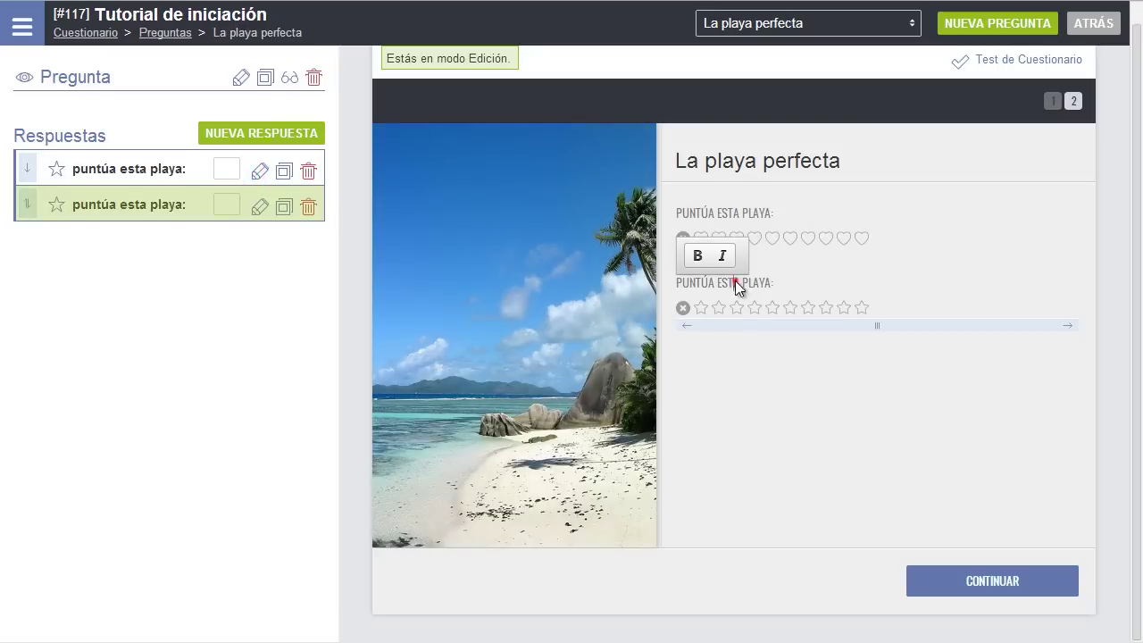
{"action": "triple_click", "coordinate": [737, 282]}
{"action": "type", "text": "¿Cómo valoras "}
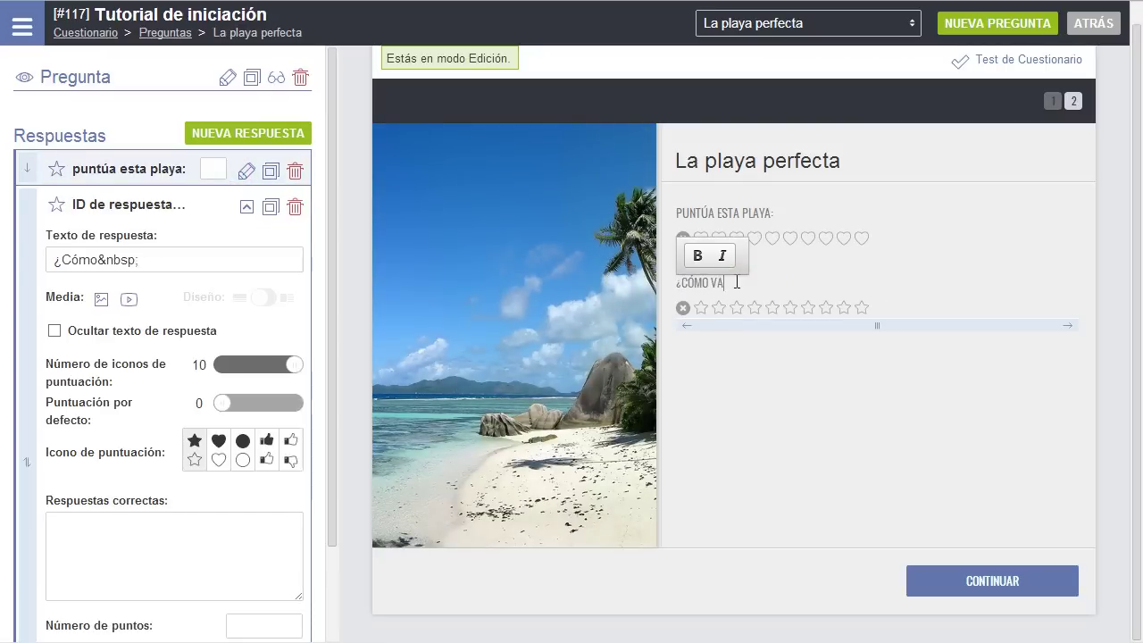
{"action": "type", "text": "su tranqu"}
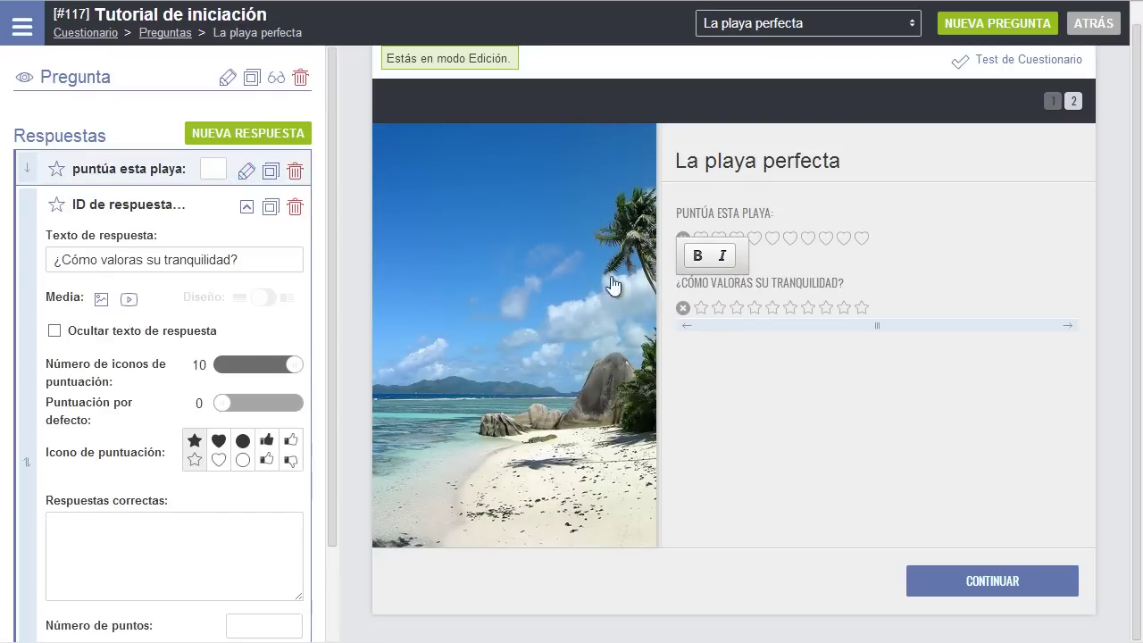
{"action": "left_click", "coordinate": [245, 207]}
Add an open answer and replace its placeholder text with "¿con quién te gustaría estar en esta playa?" on the canvas.
{"action": "left_click", "coordinate": [294, 135]}
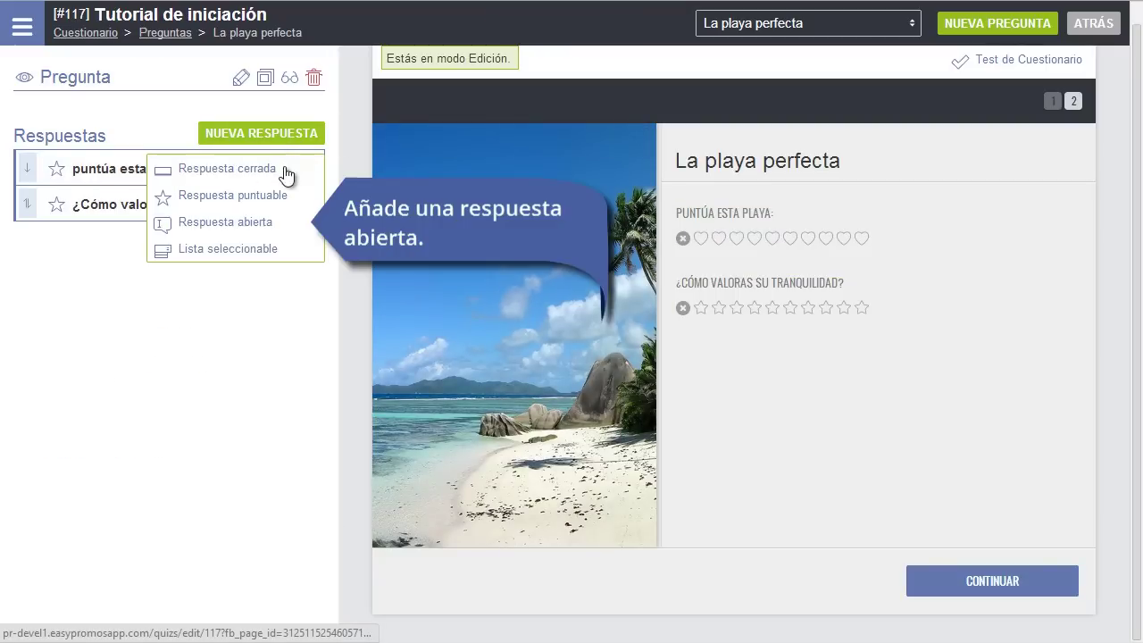
{"action": "left_click", "coordinate": [274, 224]}
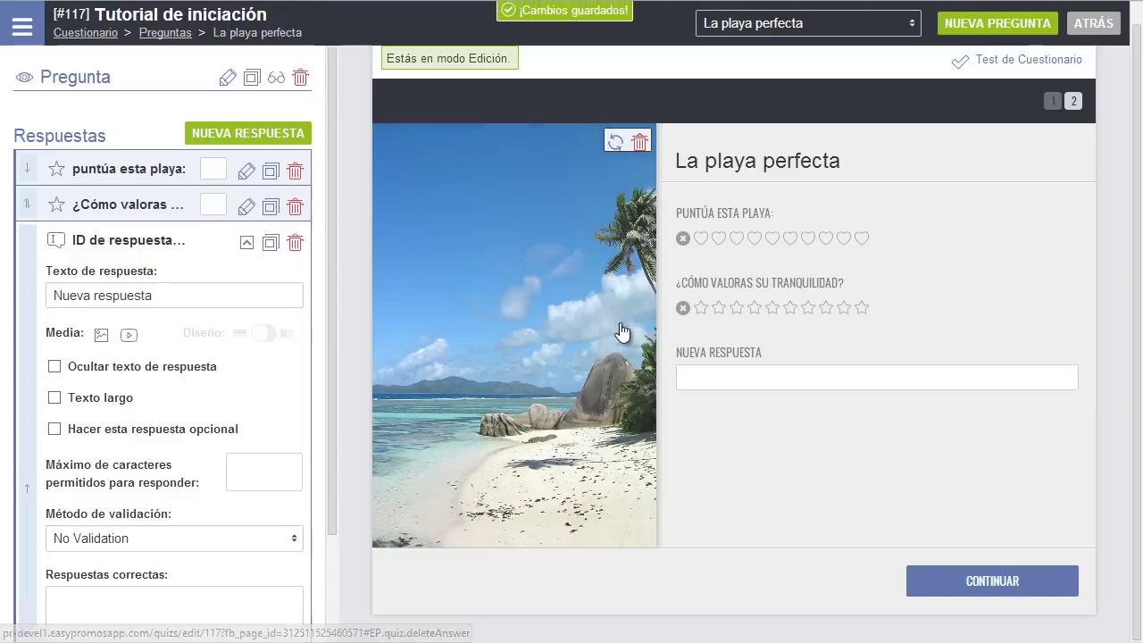
{"action": "left_click", "coordinate": [696, 351]}
{"action": "type", "text": "¿"}
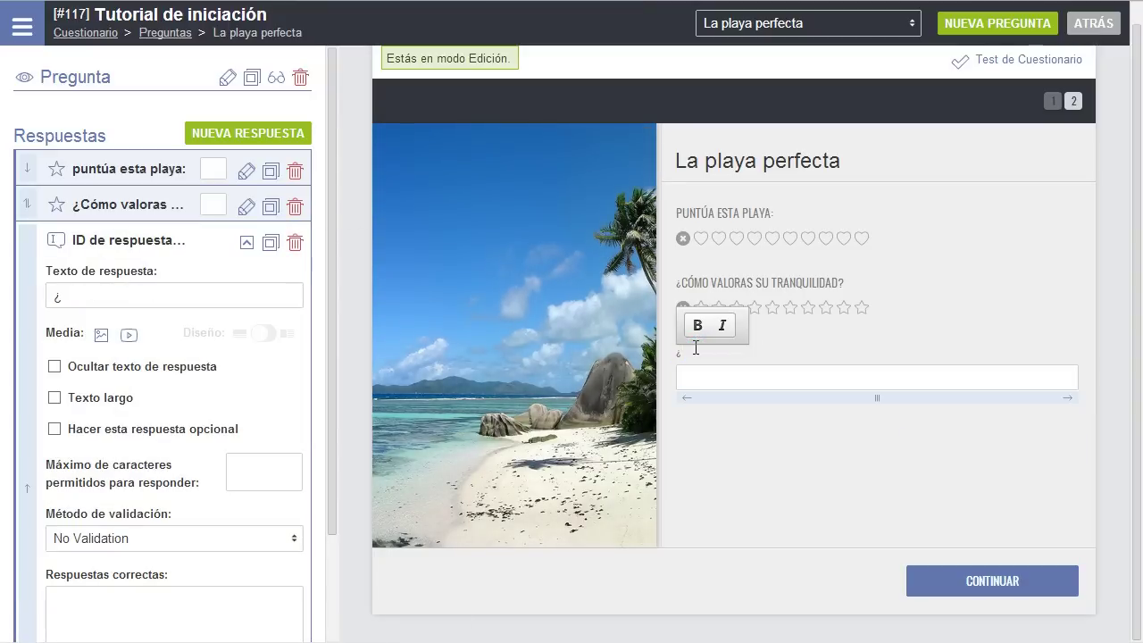
{"action": "type", "text": "con quién te gustarí"}
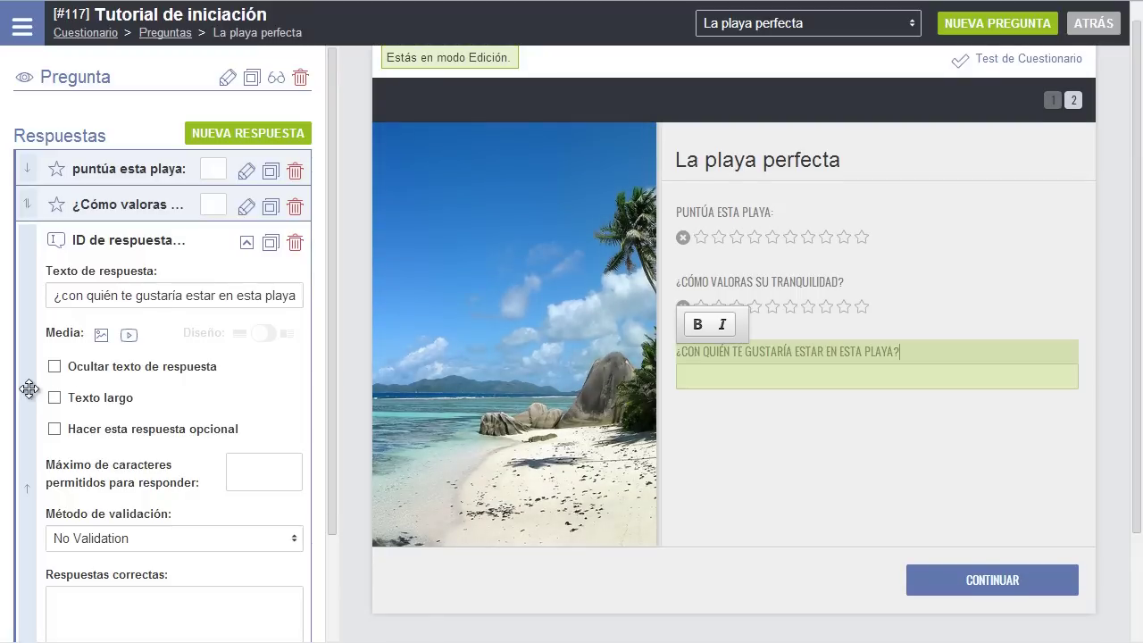
Make the open answer a long-text field, mark it as optional and collapse its settings.
{"action": "left_click", "coordinate": [57, 400]}
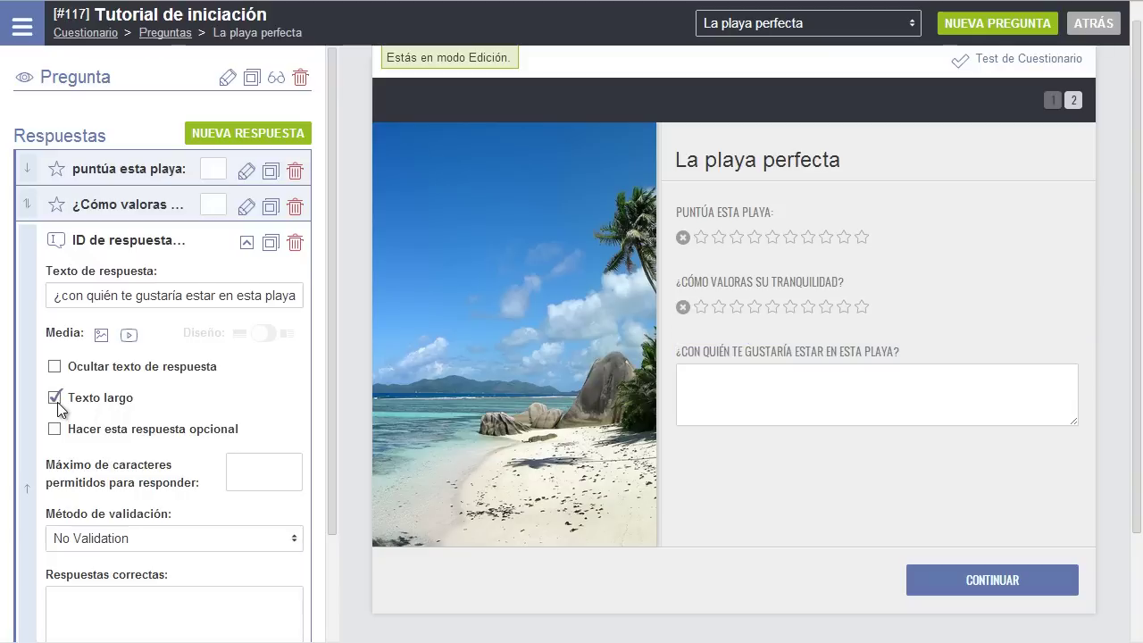
{"action": "left_click", "coordinate": [55, 430]}
{"action": "left_click", "coordinate": [247, 241]}
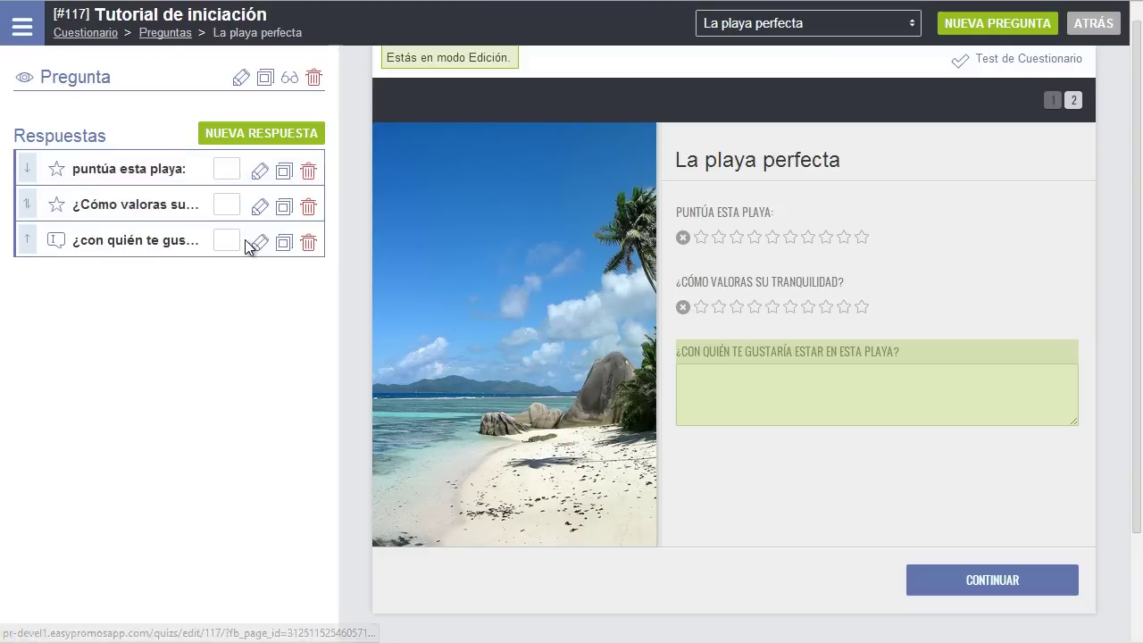
Add a selectable list answer and replace its placeholder text with "¿has estado alguna vez en esta playa?" on the canvas.
{"action": "left_click", "coordinate": [305, 138]}
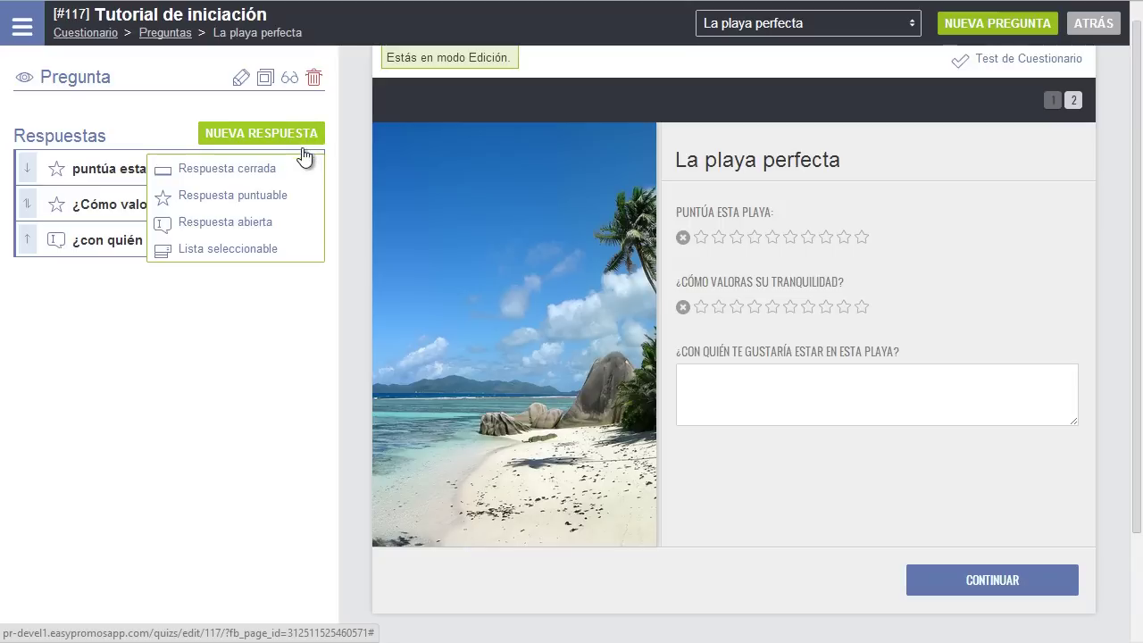
{"action": "left_click", "coordinate": [275, 255]}
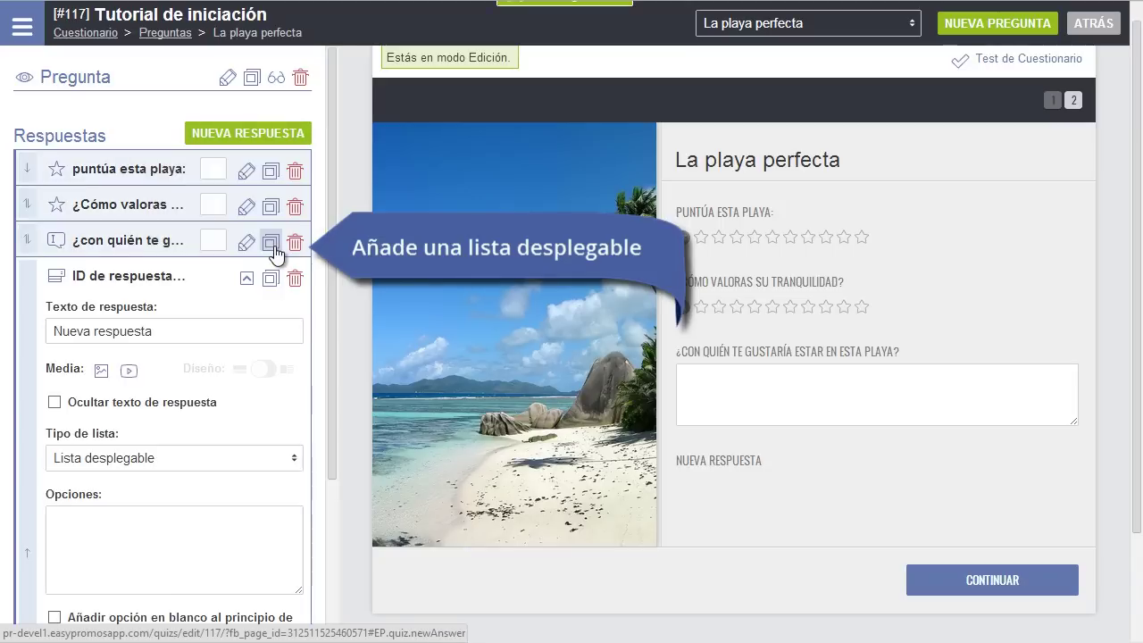
{"action": "left_click", "coordinate": [722, 461]}
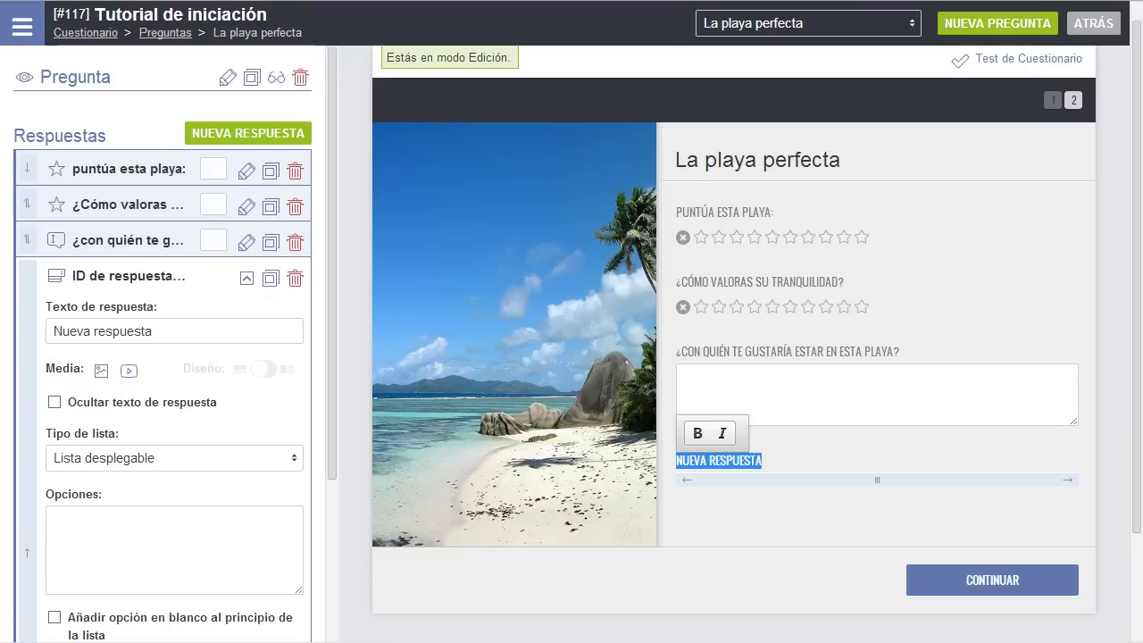
{"action": "type", "text": "¿H"}
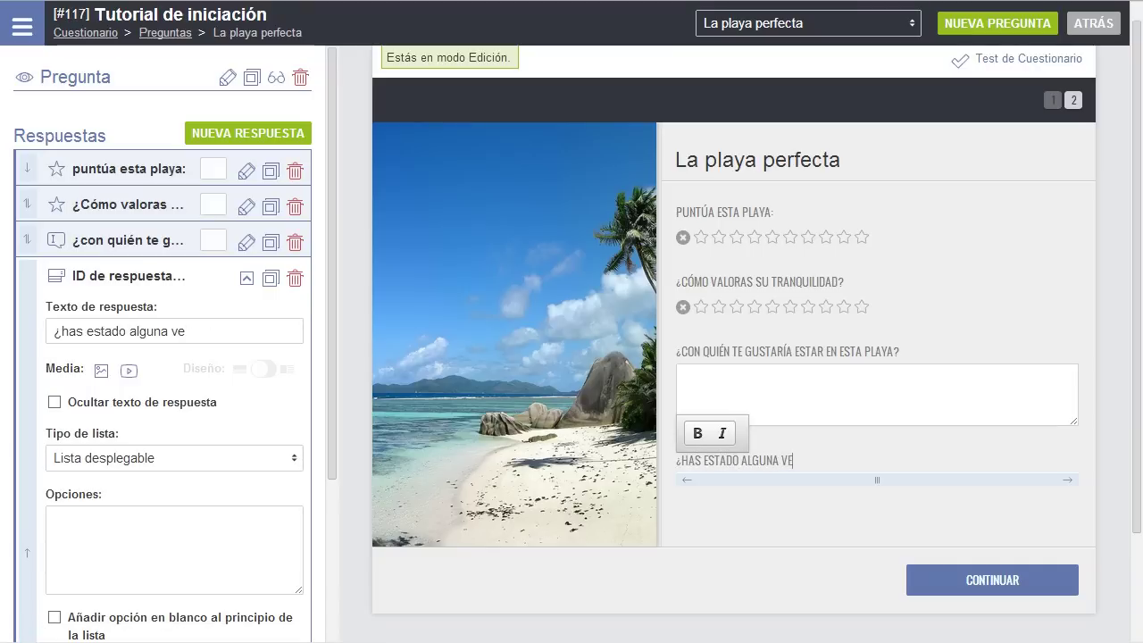
{"action": "type", "text": "as estado alguna vez en esta playa?"}
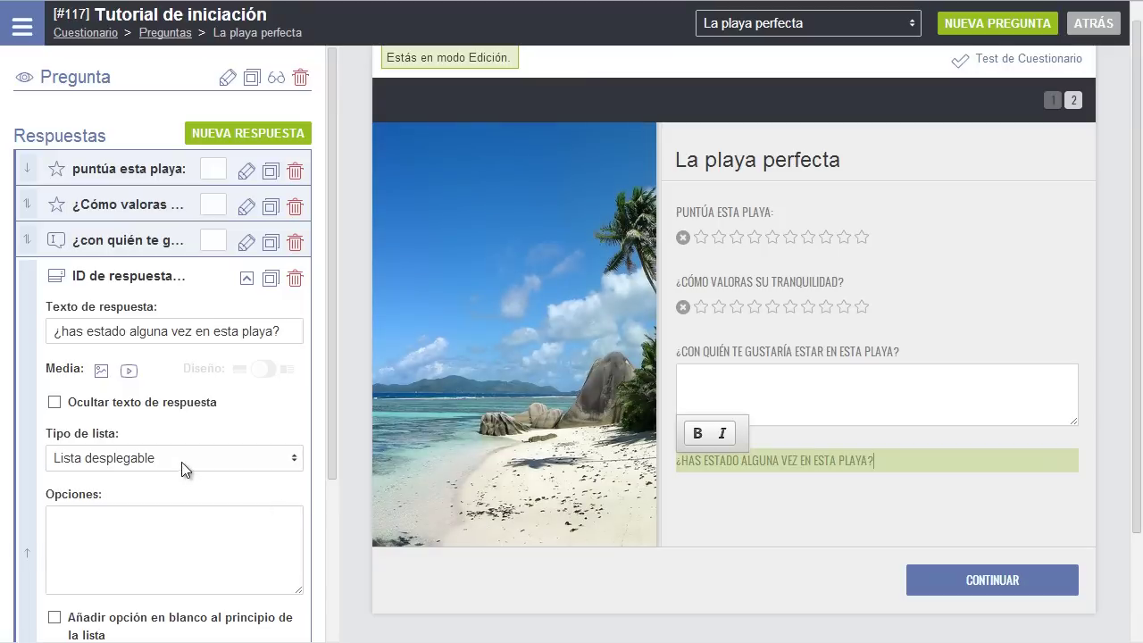
Give the dropdown list the options Sí, No and Quizá, then save the answer and collapse its settings.
{"action": "left_click", "coordinate": [139, 522]}
{"action": "type", "text": "Sí"}
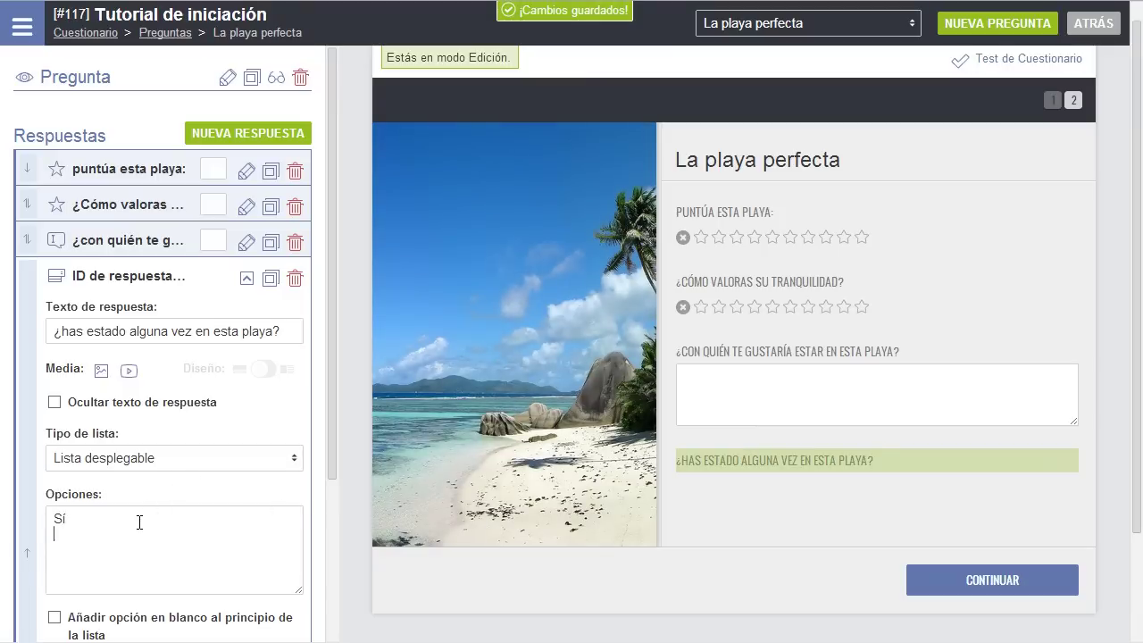
{"action": "type", "text": "Quizá"}
{"action": "scroll", "coordinate": [134, 527], "scroll_direction": "down", "scroll_amount": 3}
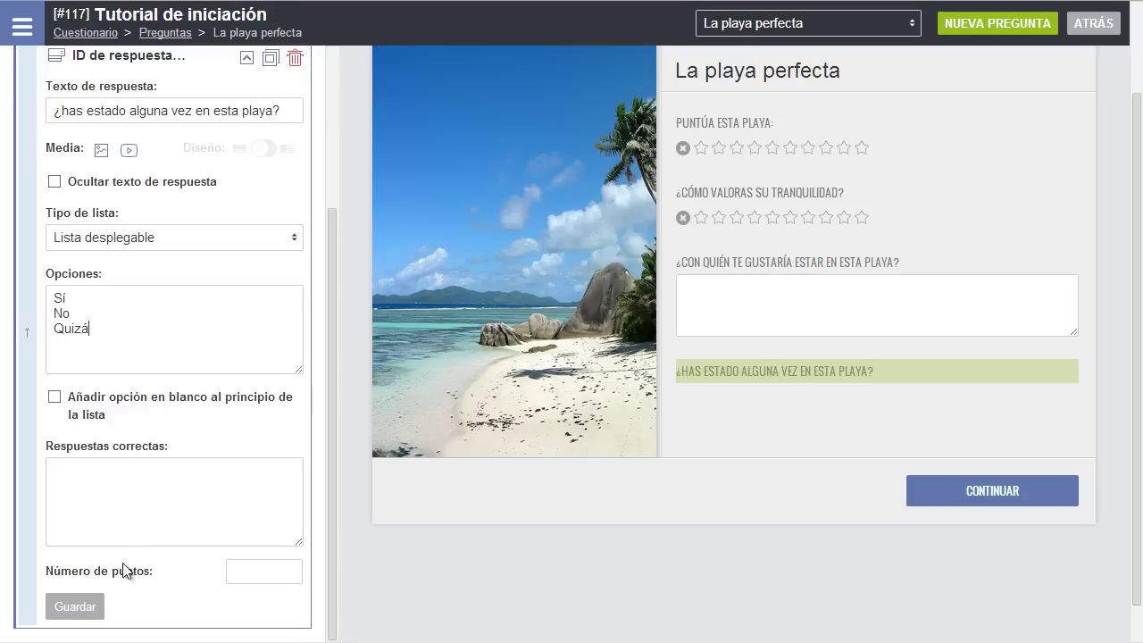
{"action": "scroll", "coordinate": [98, 589], "scroll_direction": "down", "scroll_amount": 1}
{"action": "left_click", "coordinate": [79, 607]}
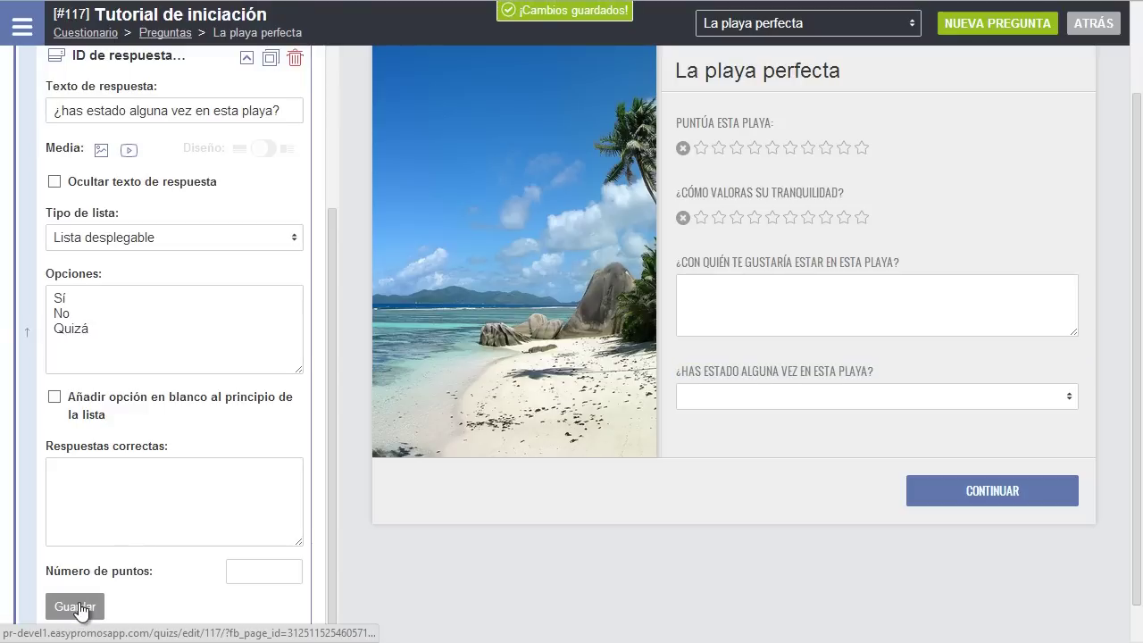
{"action": "scroll", "coordinate": [113, 578], "scroll_direction": "up", "scroll_amount": 3}
{"action": "left_click", "coordinate": [241, 282]}
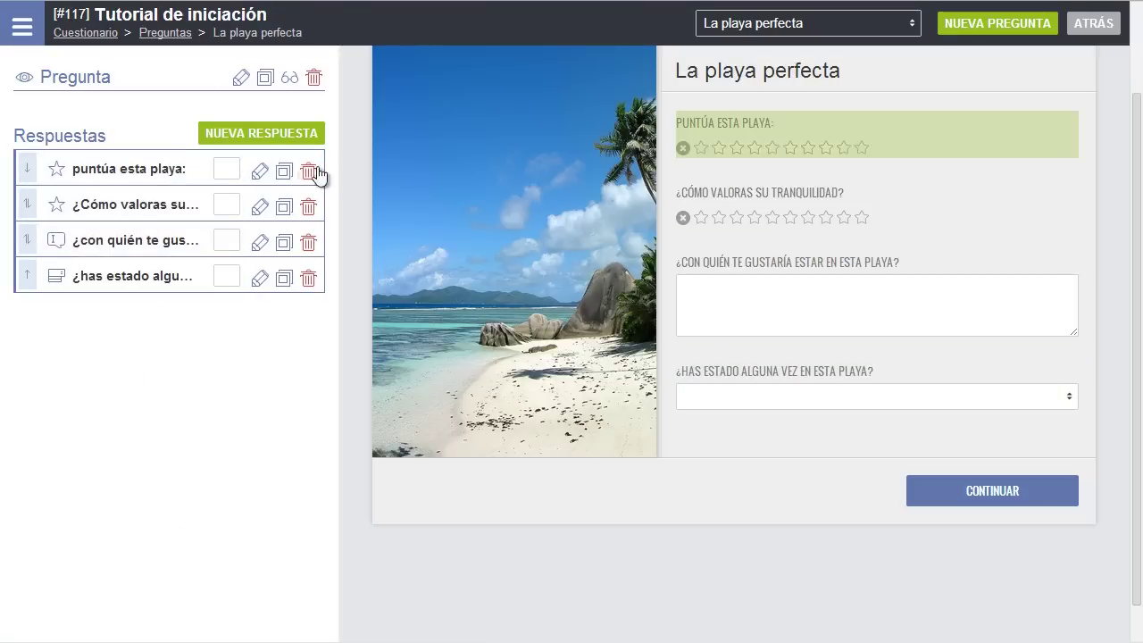
Add another selectable list answer and change its text to "¿sabes en qué país se encuentra esta playa?" on the canvas.
{"action": "left_click", "coordinate": [318, 141]}
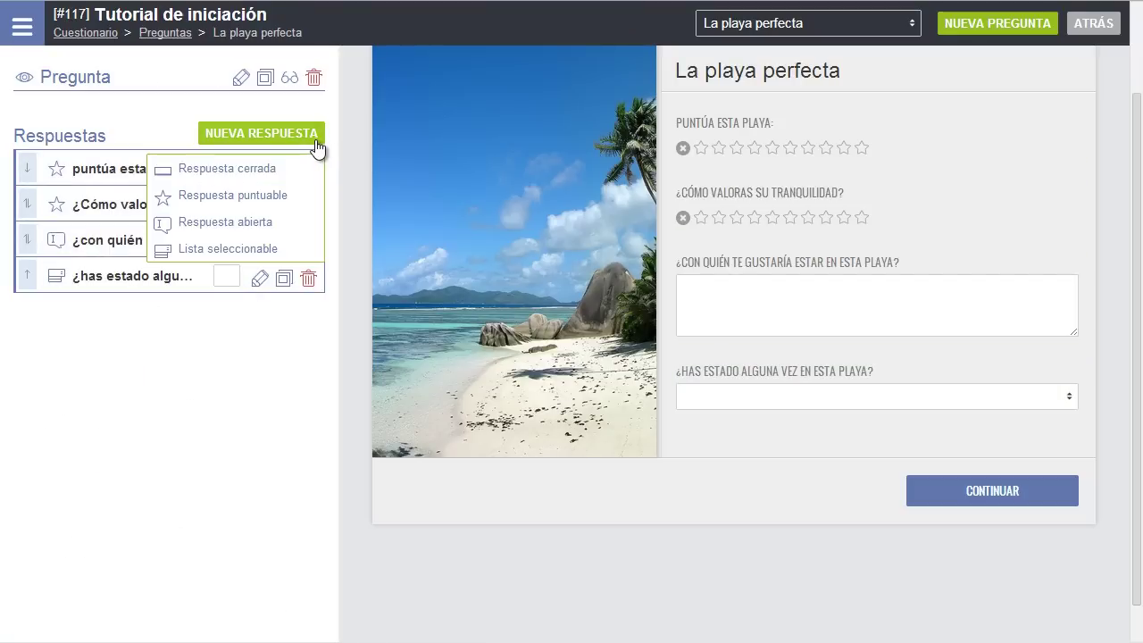
{"action": "left_click", "coordinate": [282, 246]}
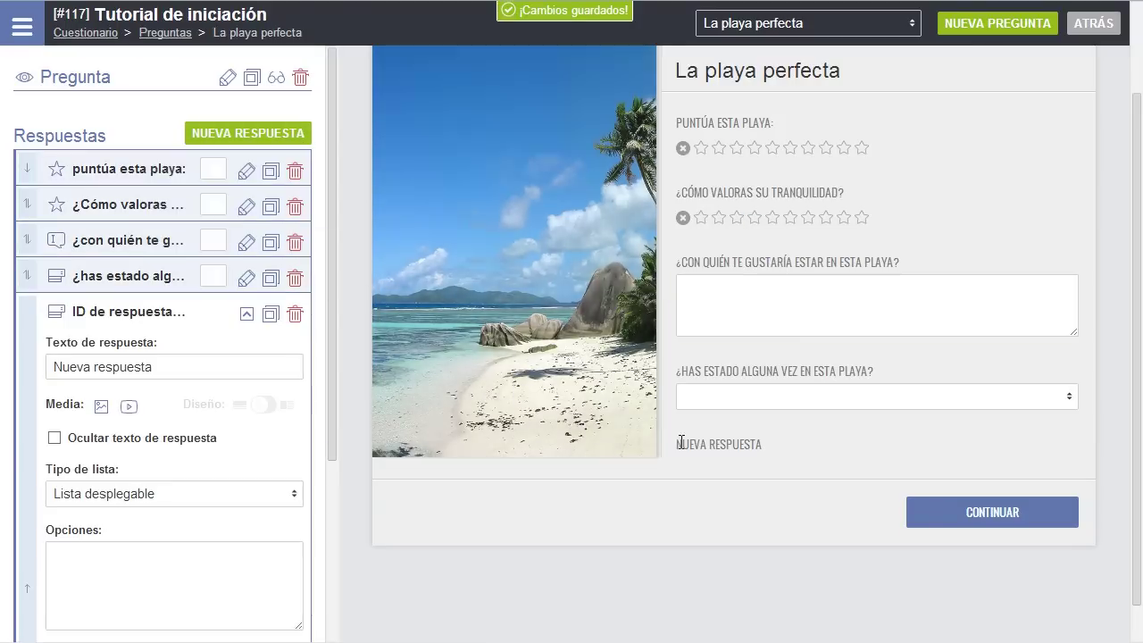
{"action": "left_click", "coordinate": [699, 444]}
{"action": "triple_click", "coordinate": [699, 444]}
{"action": "type", "text": "¿"}
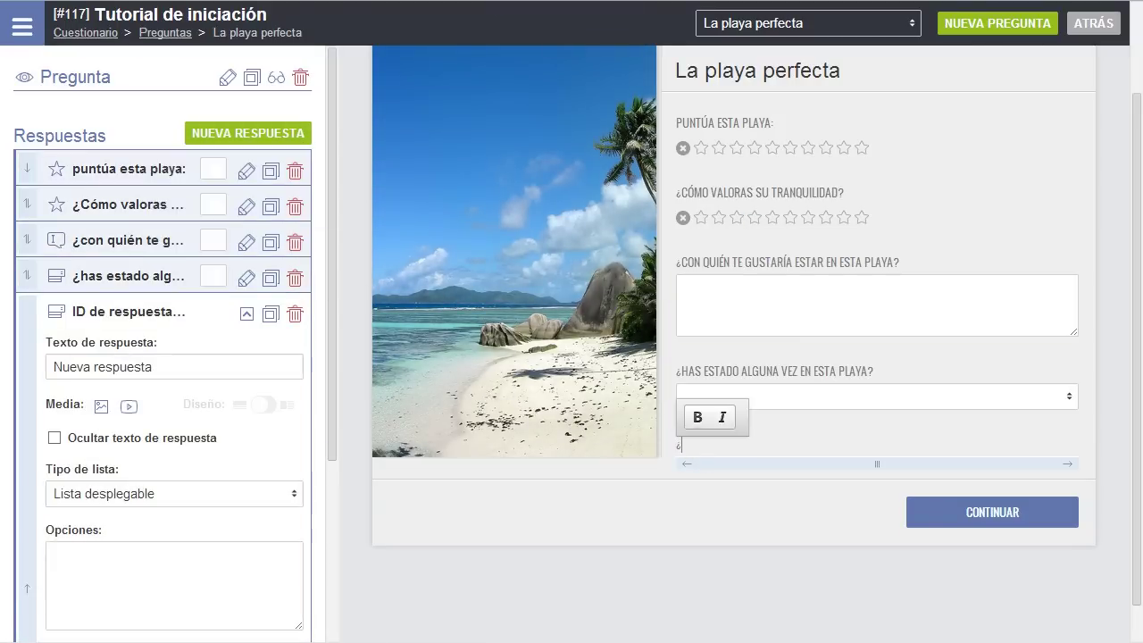
{"action": "type", "text": "Sabes en qué pa"}
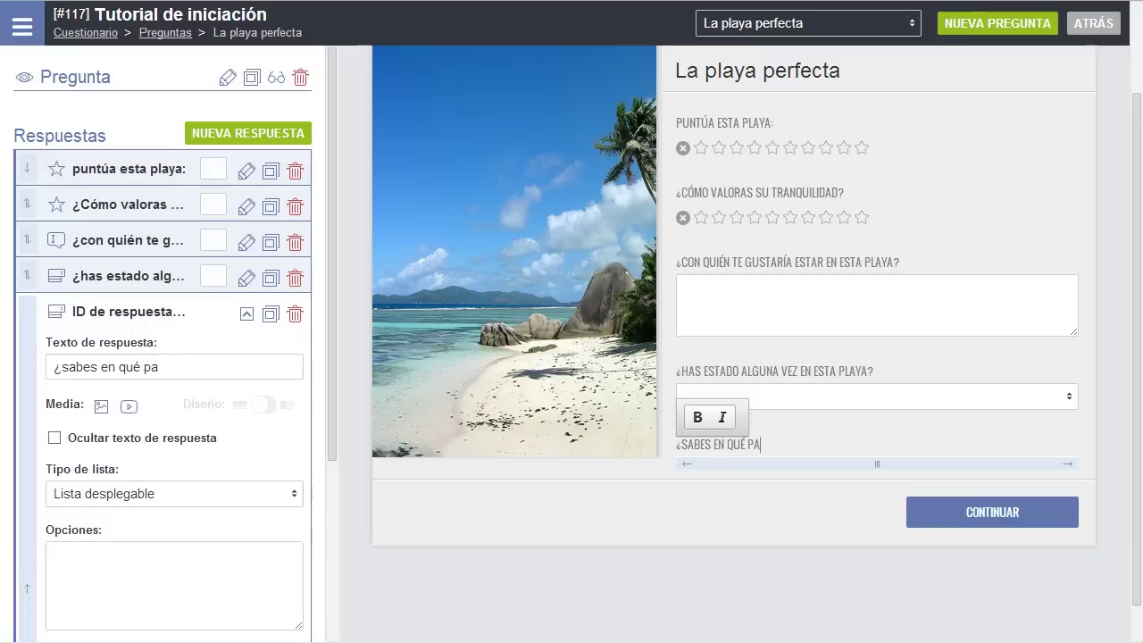
{"action": "type", "text": "ís se encuentra e"}
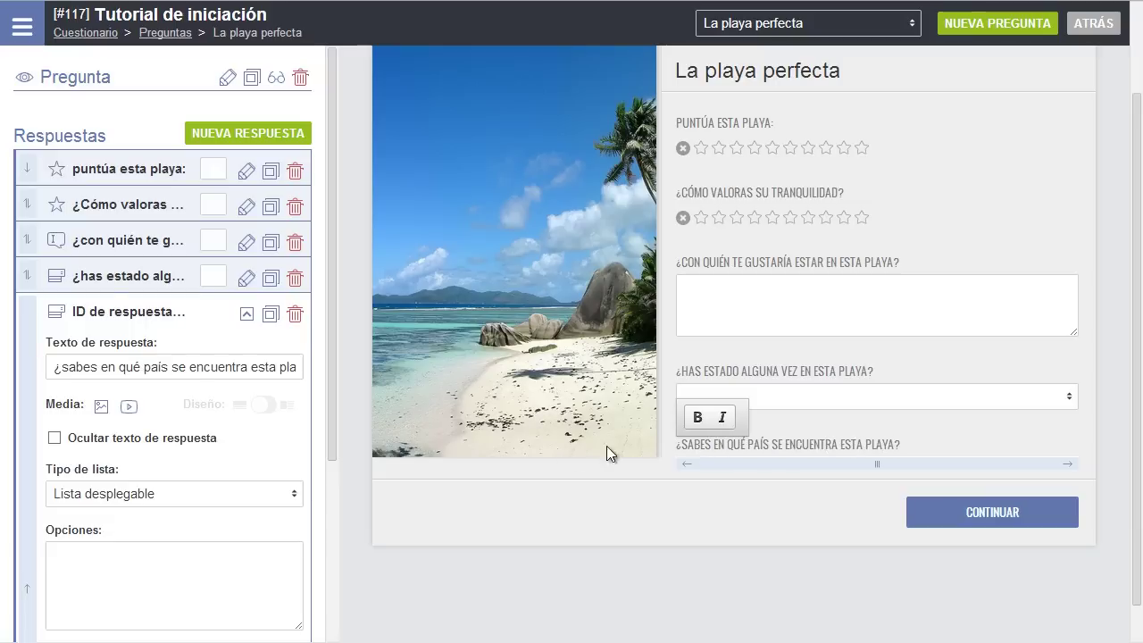
Make the country answer a "Listado autocompletable", paste the copied list of countries as its options, save it and collapse its settings.
{"action": "left_click", "coordinate": [210, 495]}
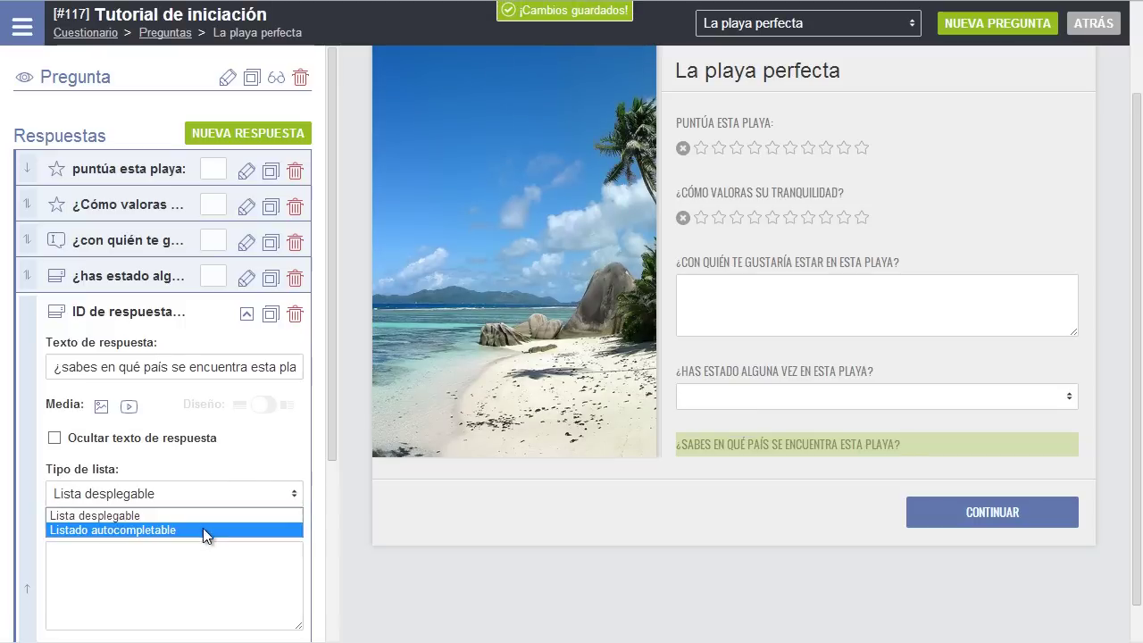
{"action": "left_click", "coordinate": [202, 530]}
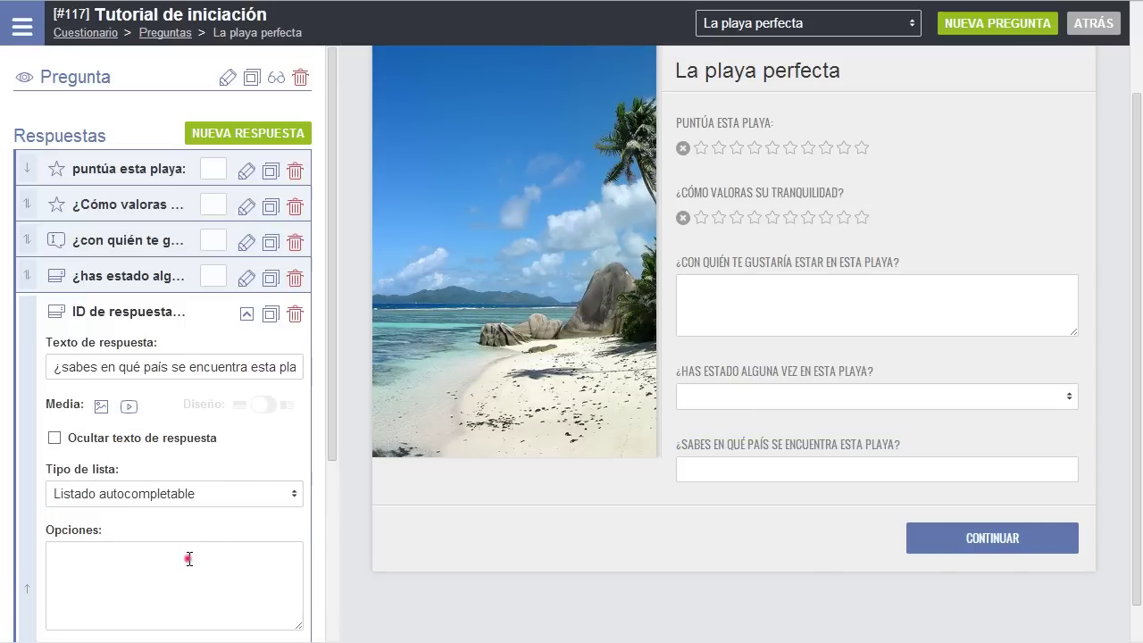
{"action": "left_click", "coordinate": [189, 559]}
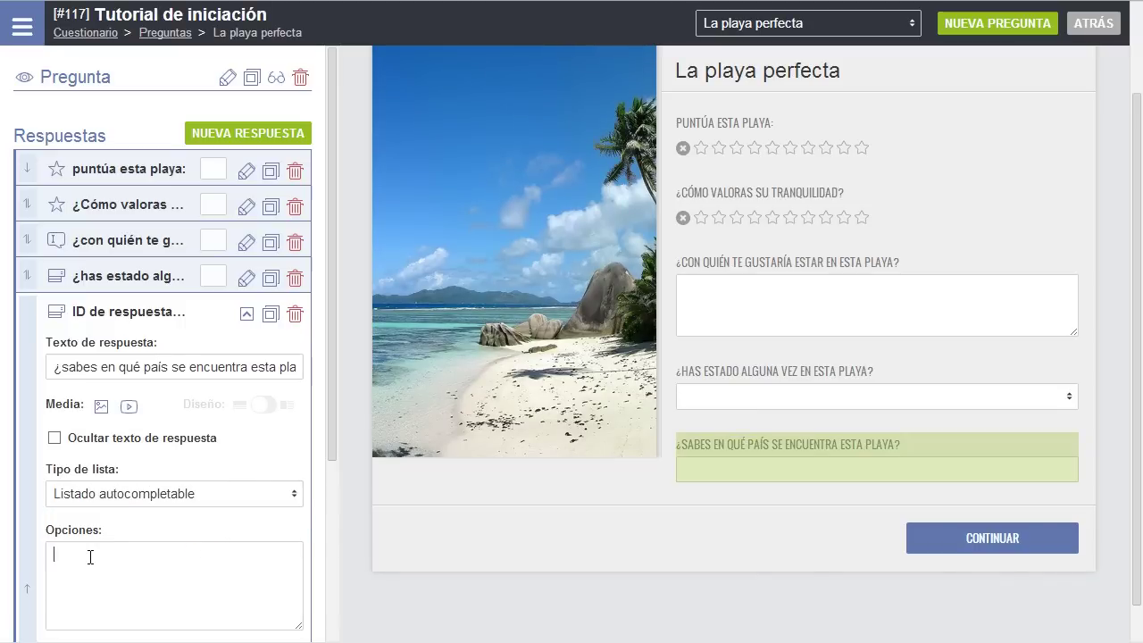
{"action": "key", "text": "ctrl+v"}
{"action": "scroll", "coordinate": [90, 558], "scroll_direction": "down", "scroll_amount": 3}
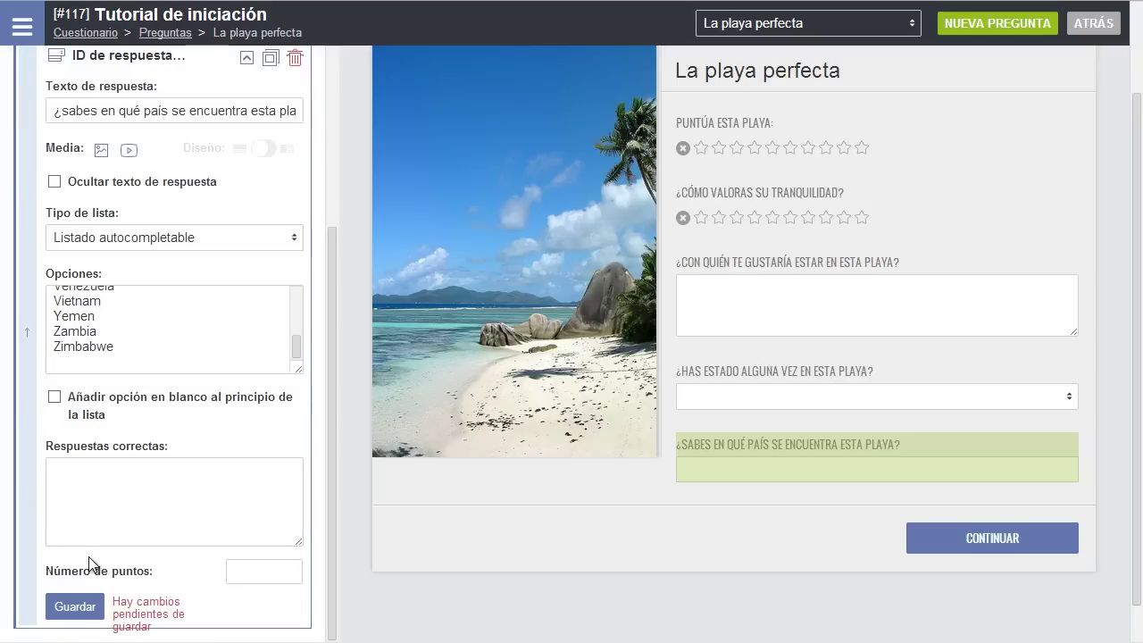
{"action": "left_click", "coordinate": [73, 602]}
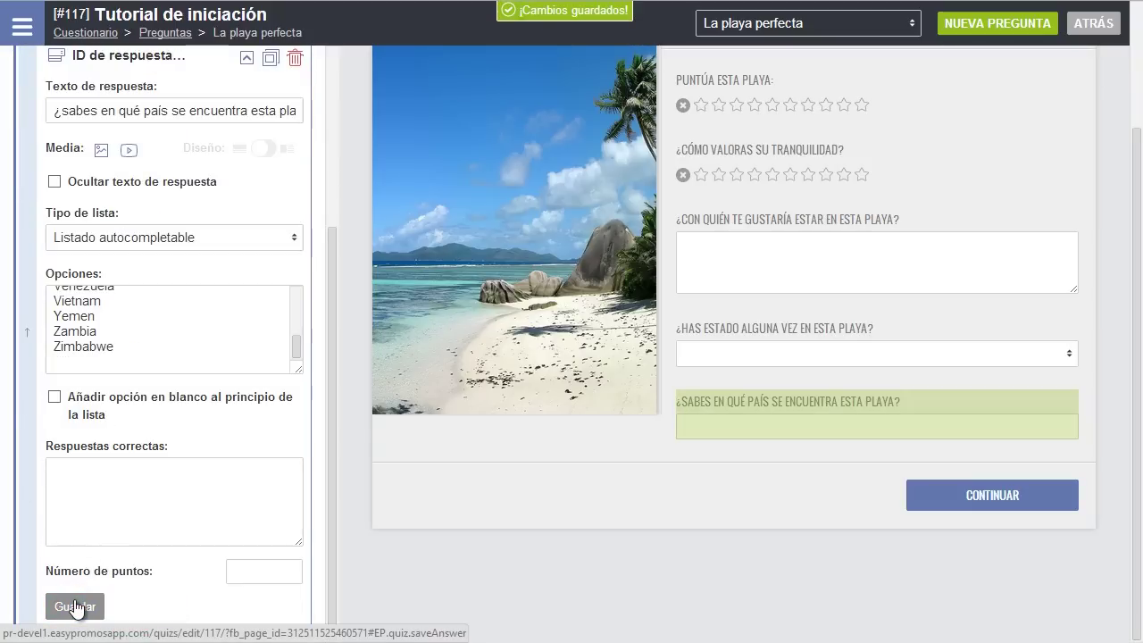
{"action": "left_click", "coordinate": [246, 57]}
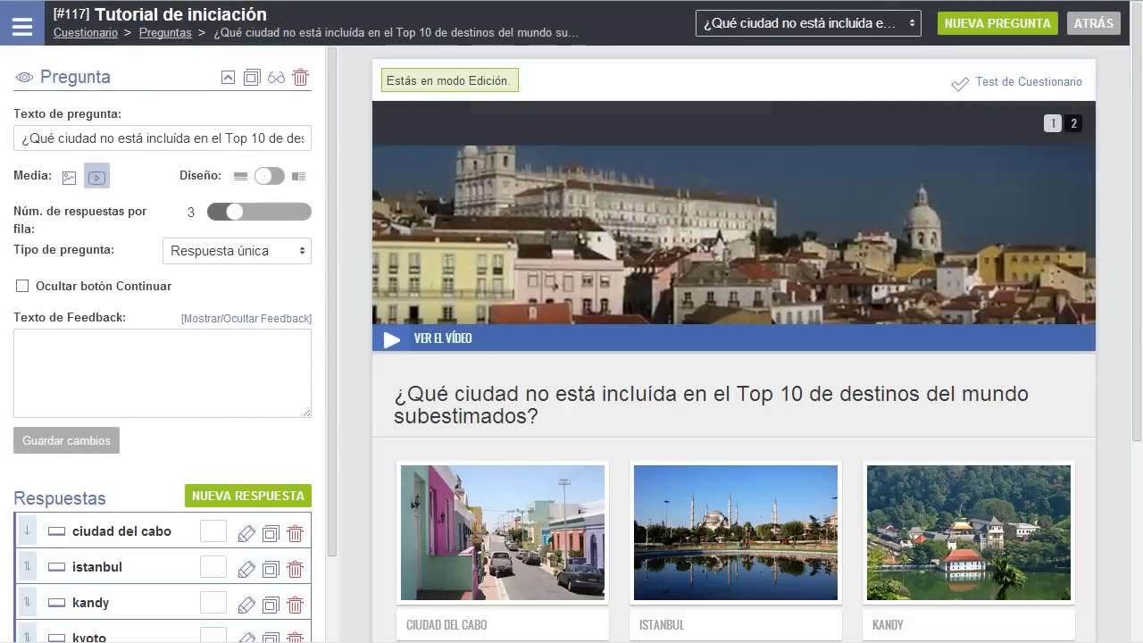
Open the quiz's design settings with the colour scheme.
{"action": "left_click", "coordinate": [23, 27]}
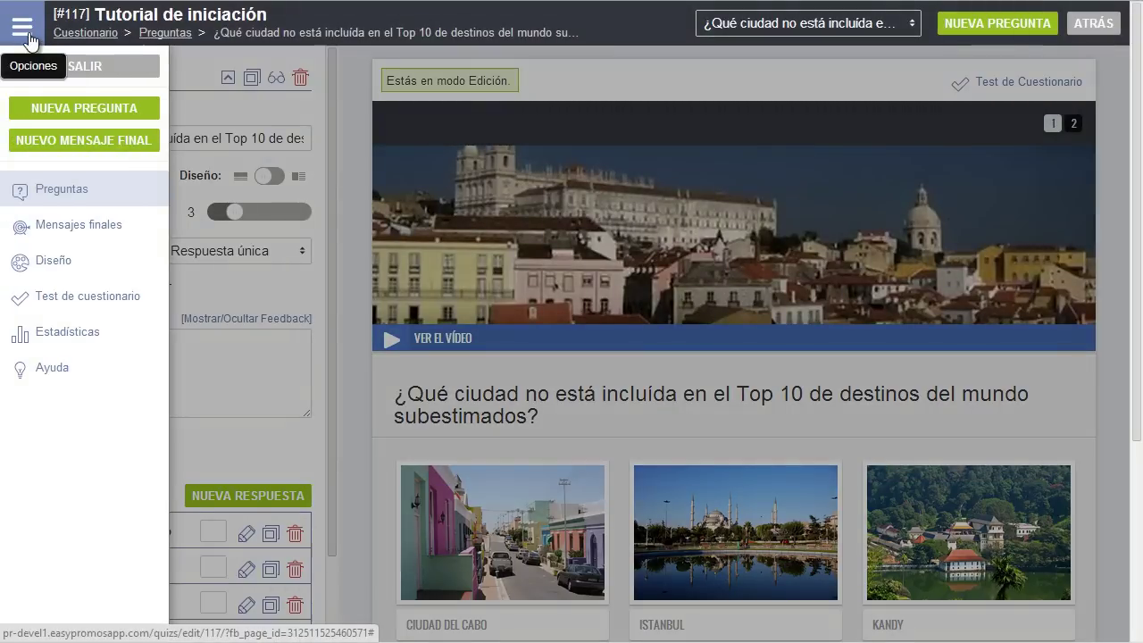
{"action": "left_click", "coordinate": [43, 258]}
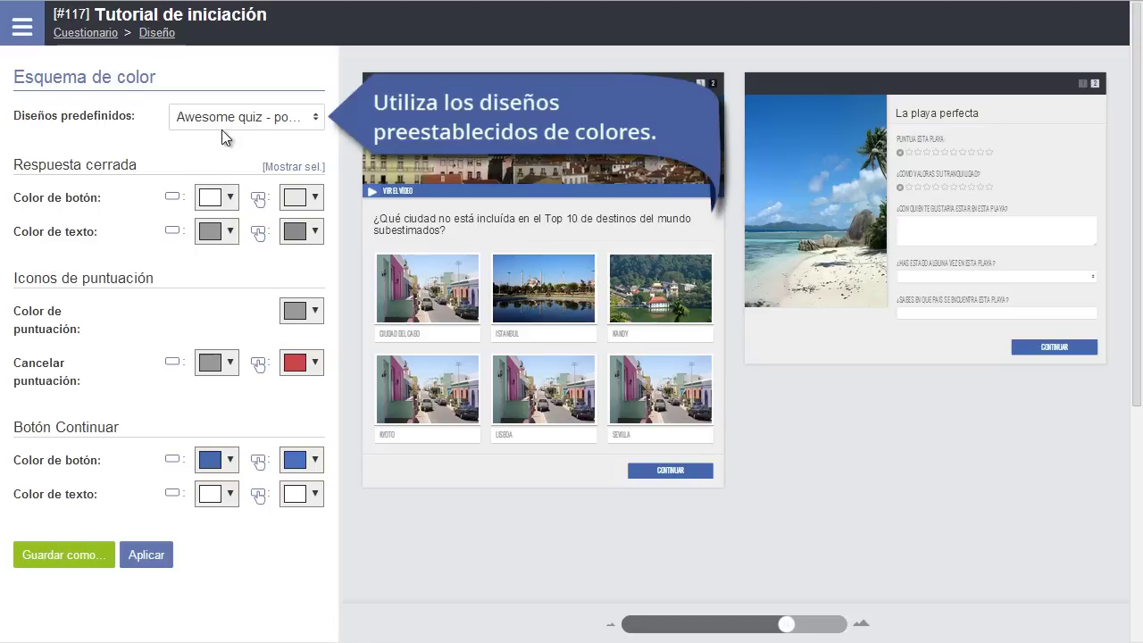
Try the predefined colour designs "Into the forest" and "Hawaii sunset" on the quiz.
{"action": "left_click", "coordinate": [288, 123]}
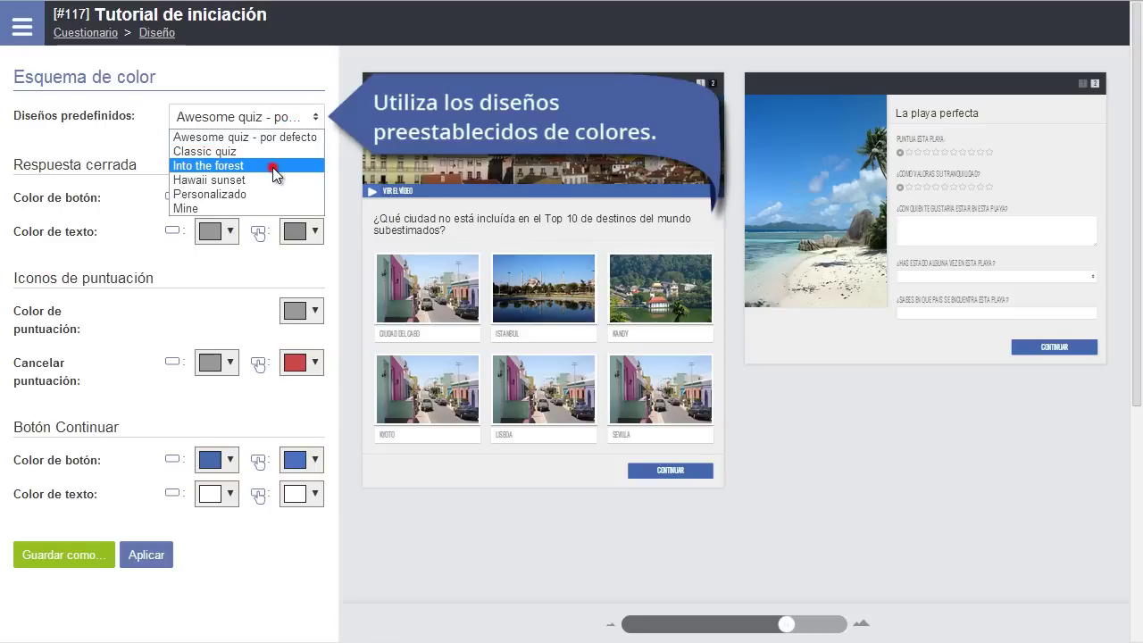
{"action": "left_click", "coordinate": [273, 167]}
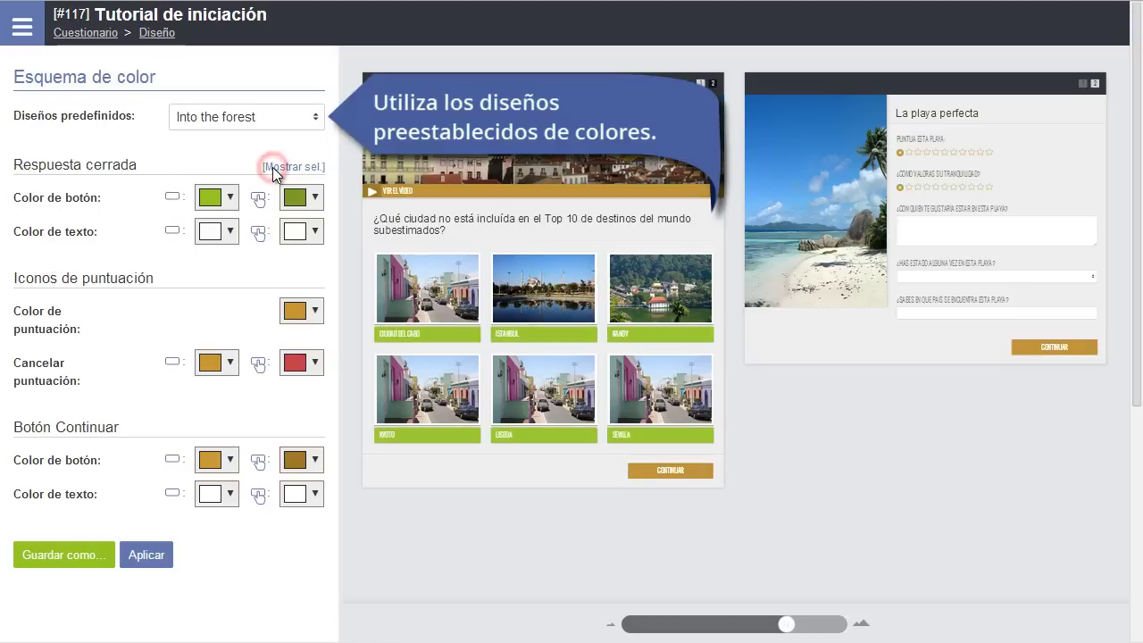
{"action": "left_click", "coordinate": [289, 122]}
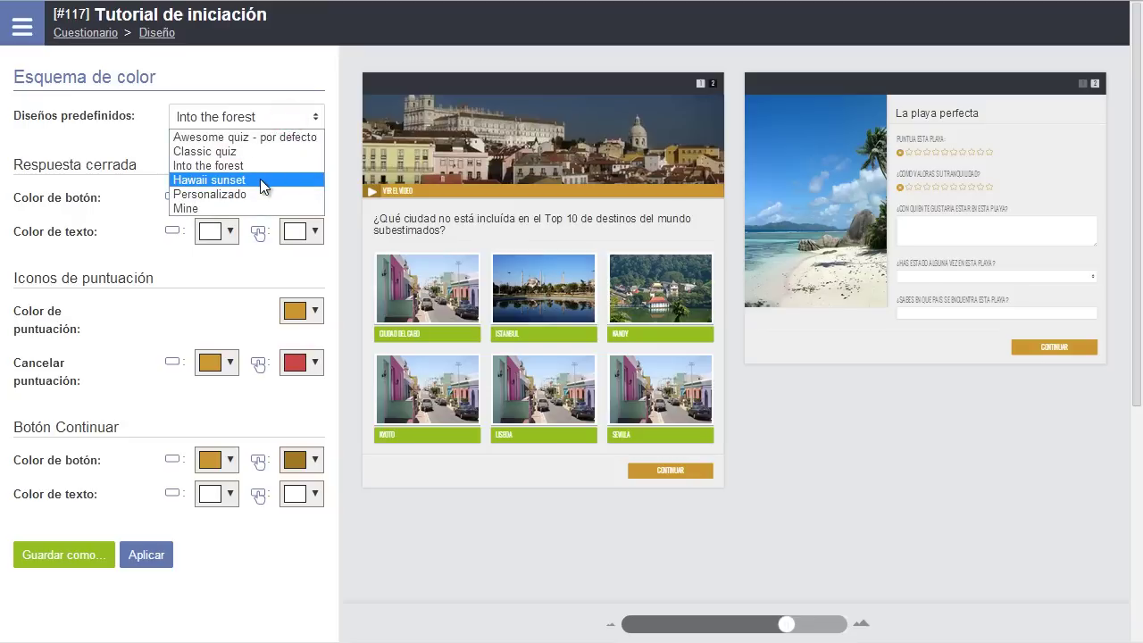
{"action": "left_click", "coordinate": [260, 179]}
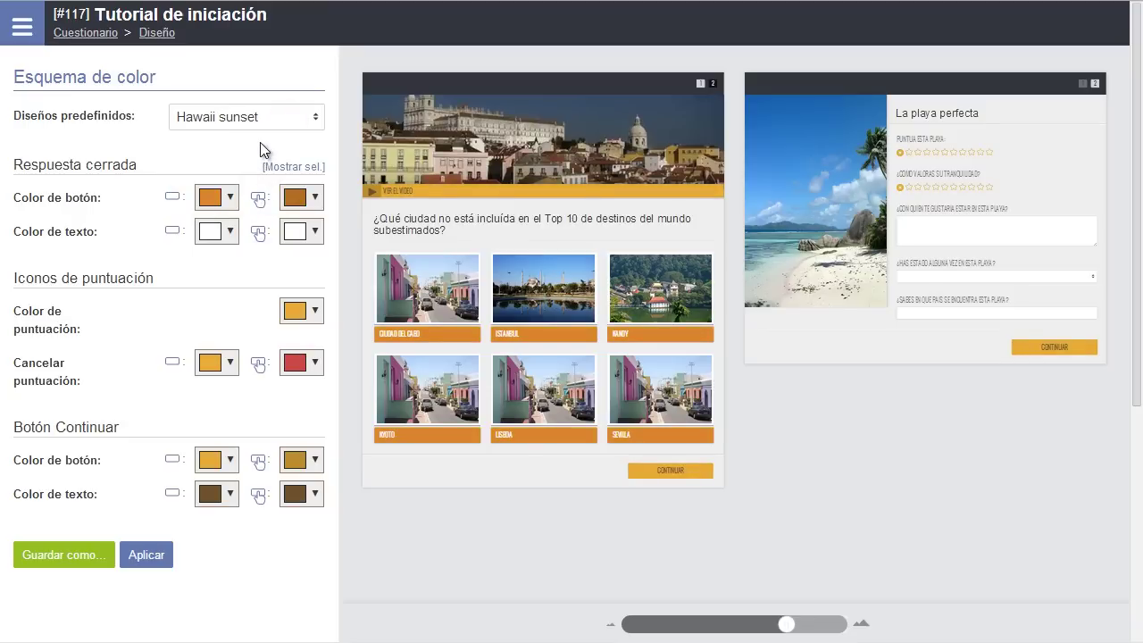
Choose the "Classic quiz" predefined design and set the normal button colour of closed answers to green #25ec50.
{"action": "left_click", "coordinate": [258, 119]}
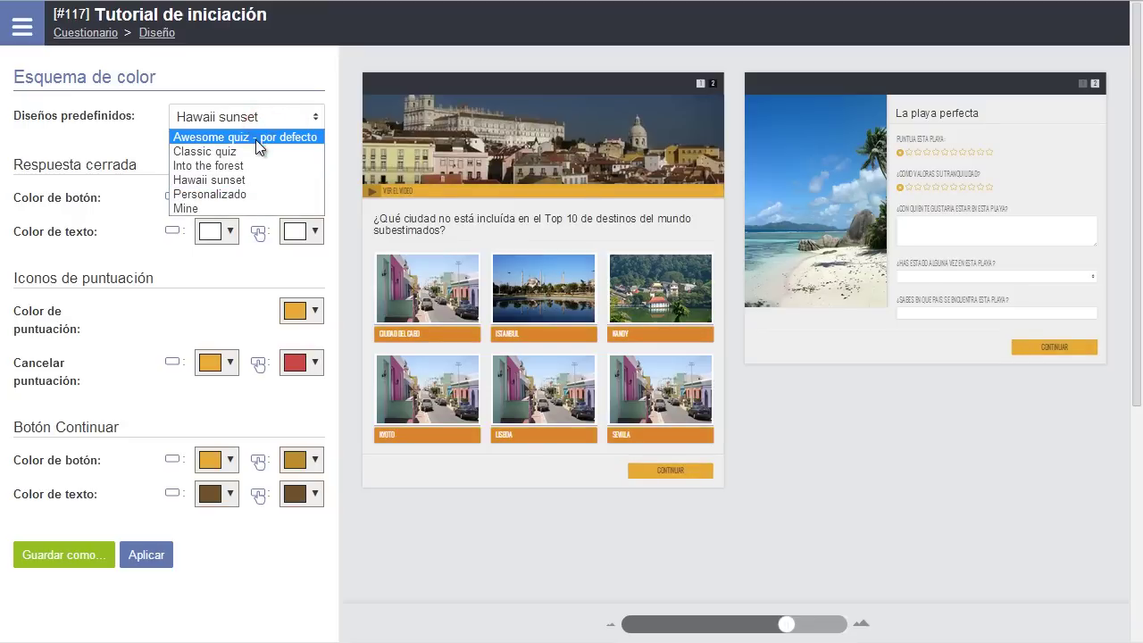
{"action": "left_click", "coordinate": [249, 149]}
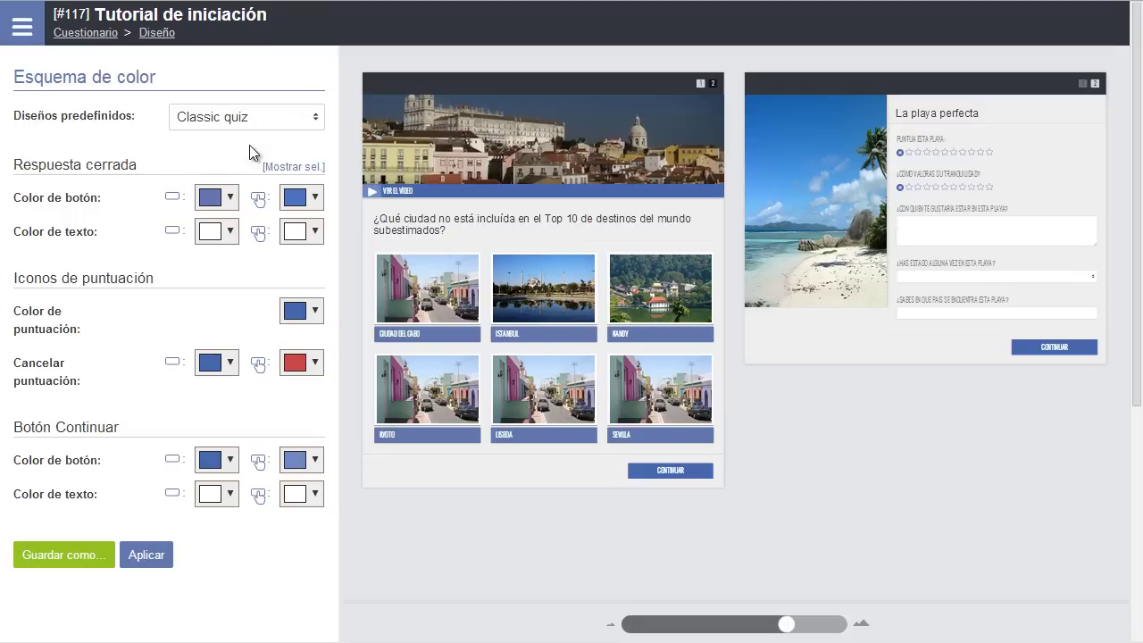
{"action": "left_click", "coordinate": [230, 198]}
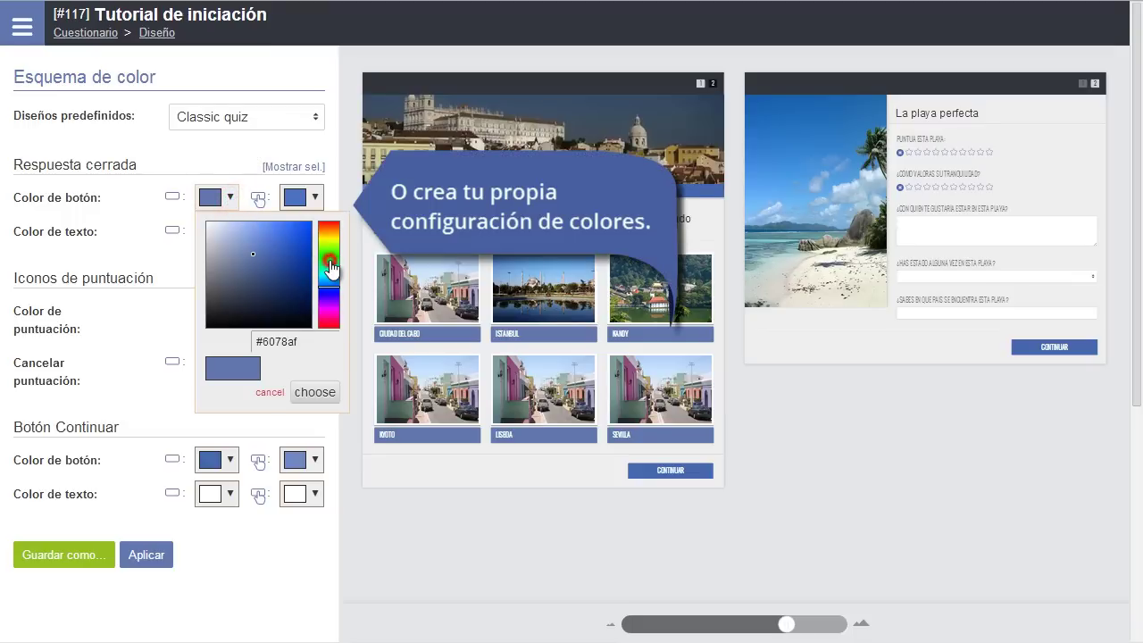
{"action": "left_click", "coordinate": [330, 261]}
{"action": "left_click", "coordinate": [295, 229]}
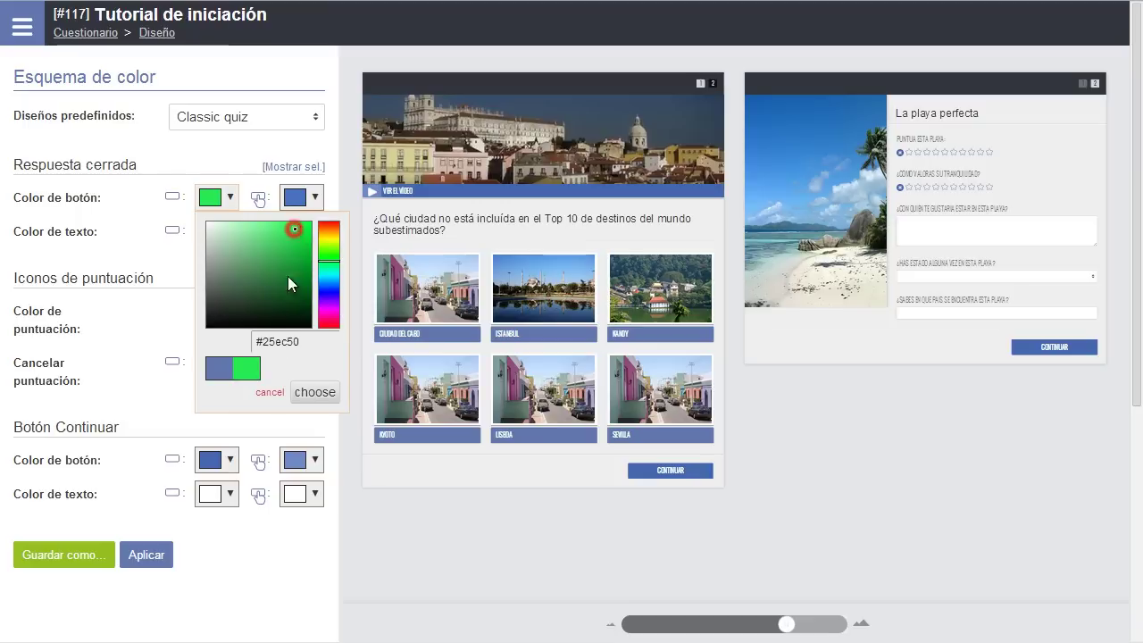
{"action": "left_click", "coordinate": [319, 397]}
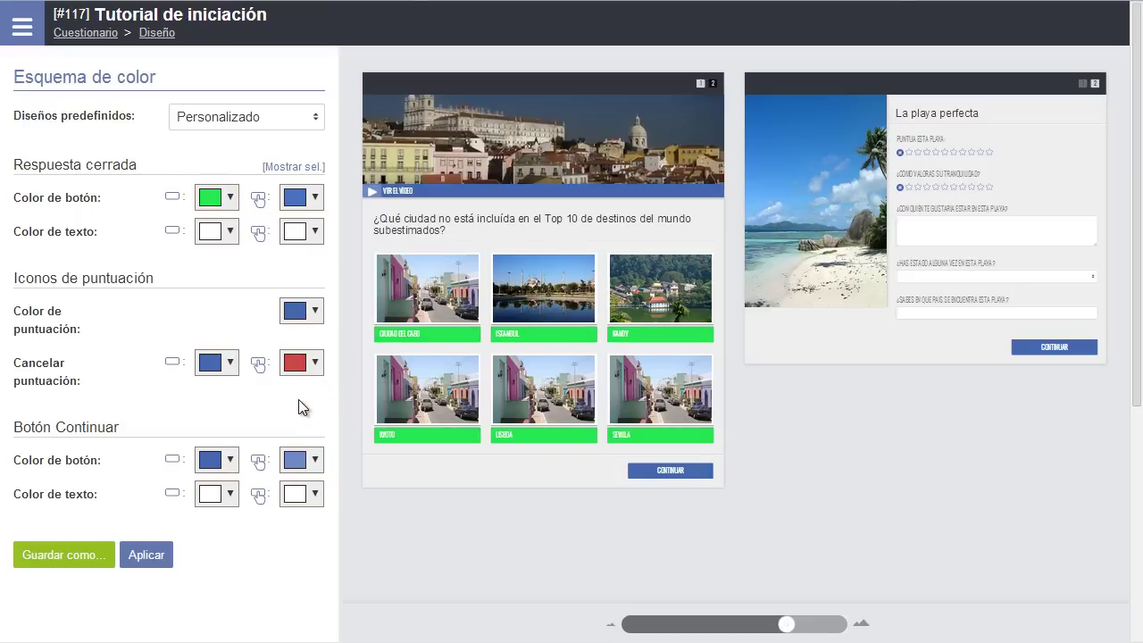
Set the Continue button's normal colour to red #ae4e43.
{"action": "left_click", "coordinate": [229, 460]}
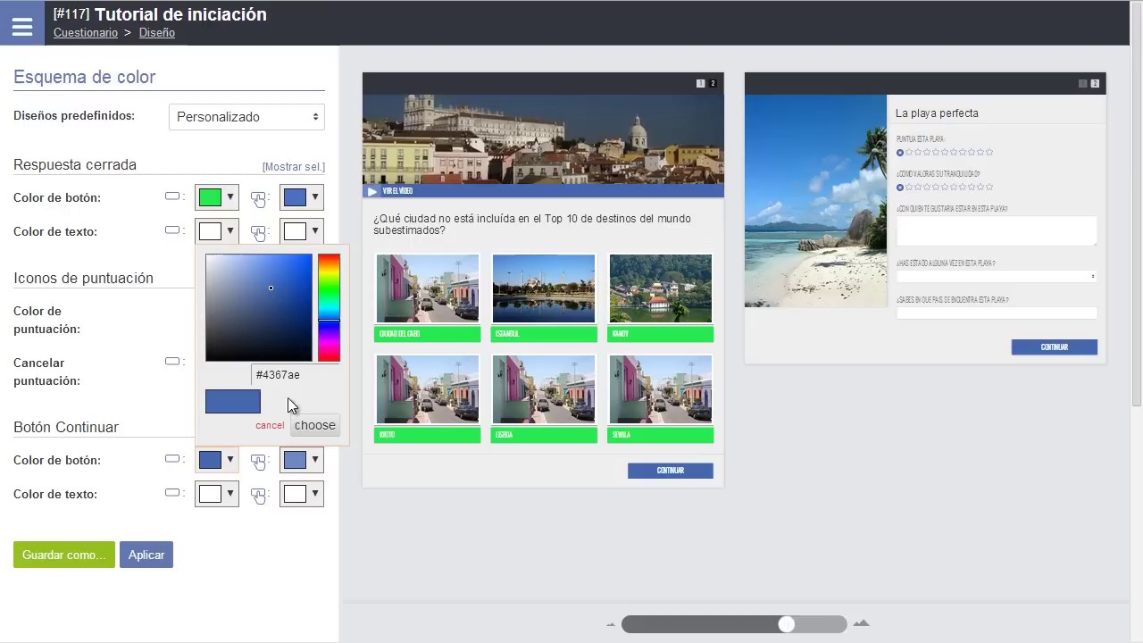
{"action": "left_click", "coordinate": [335, 257]}
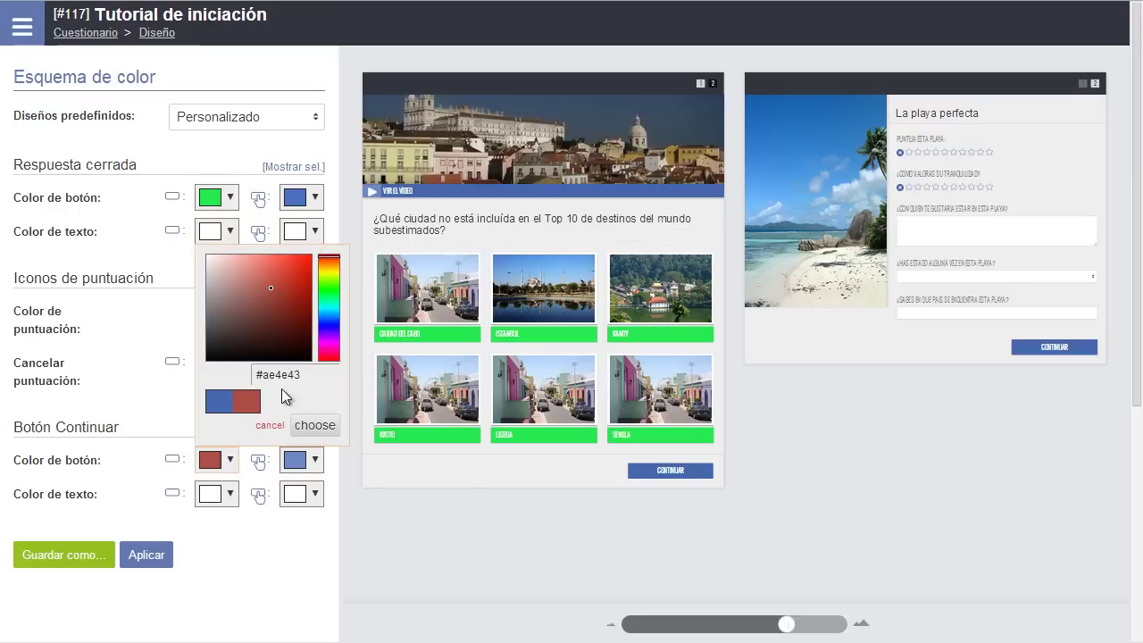
{"action": "left_click", "coordinate": [304, 425]}
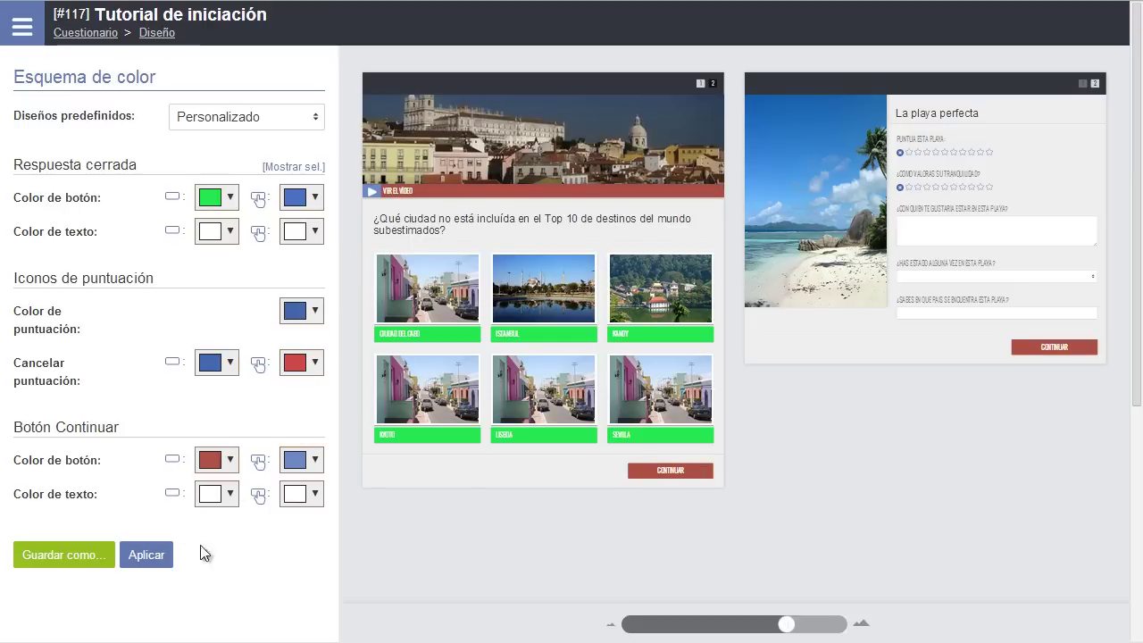
Save the customised colour scheme as a new named colour preset.
{"action": "left_click", "coordinate": [89, 555]}
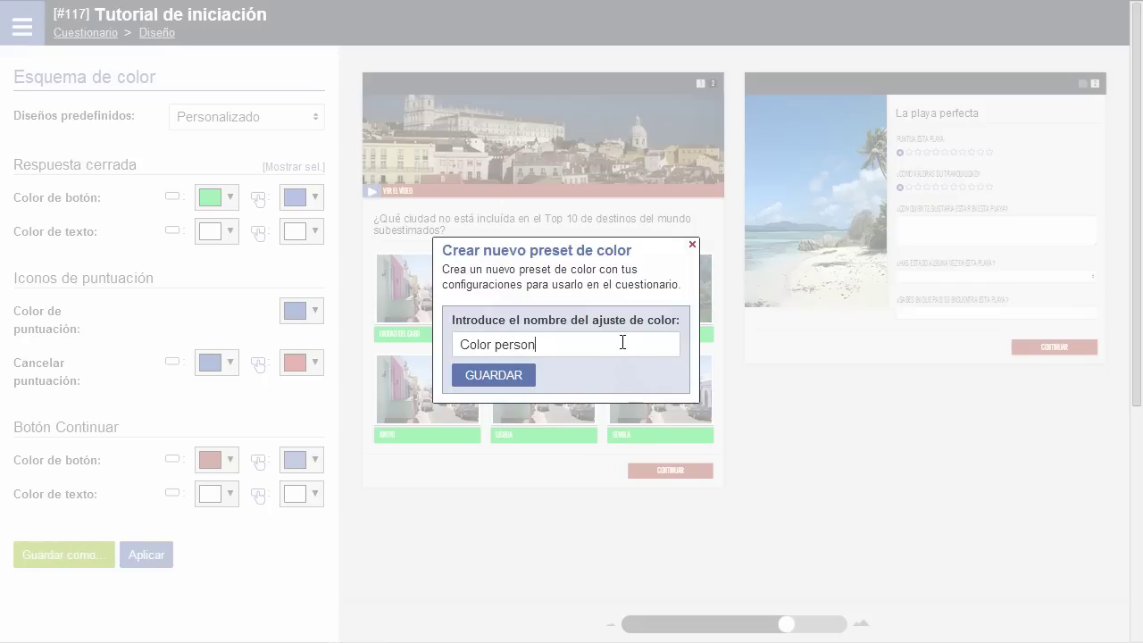
{"action": "left_click", "coordinate": [516, 374]}
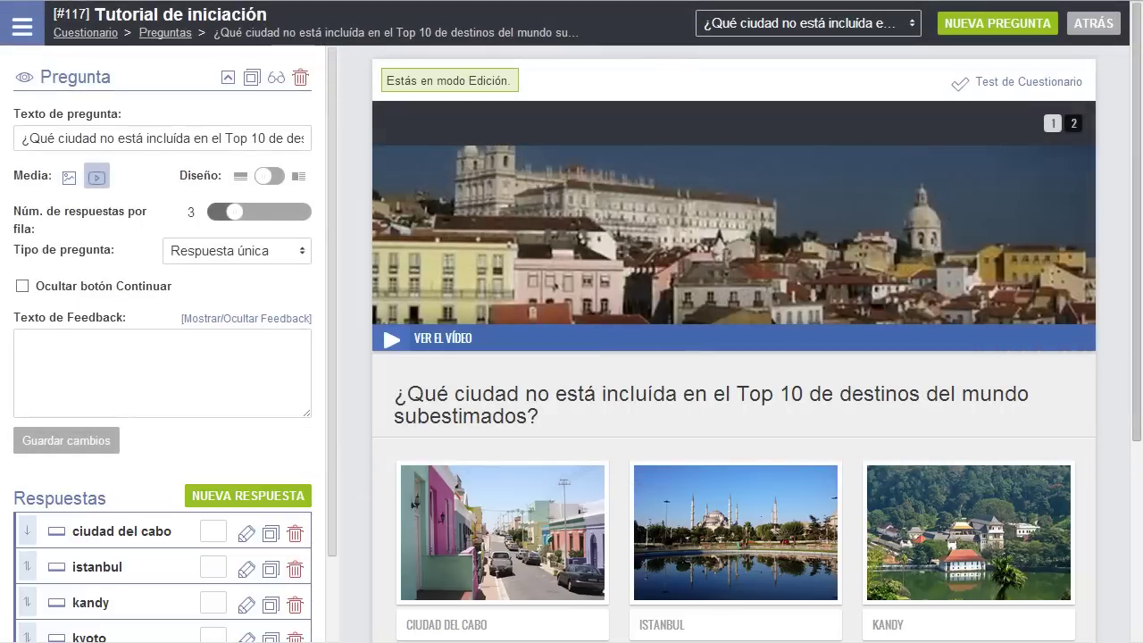
Preview the city question on iPhone 4 vertical, iPhone 5 horizontal, Small Android horizontal and iPad horizontal.
{"action": "left_click", "coordinate": [276, 79]}
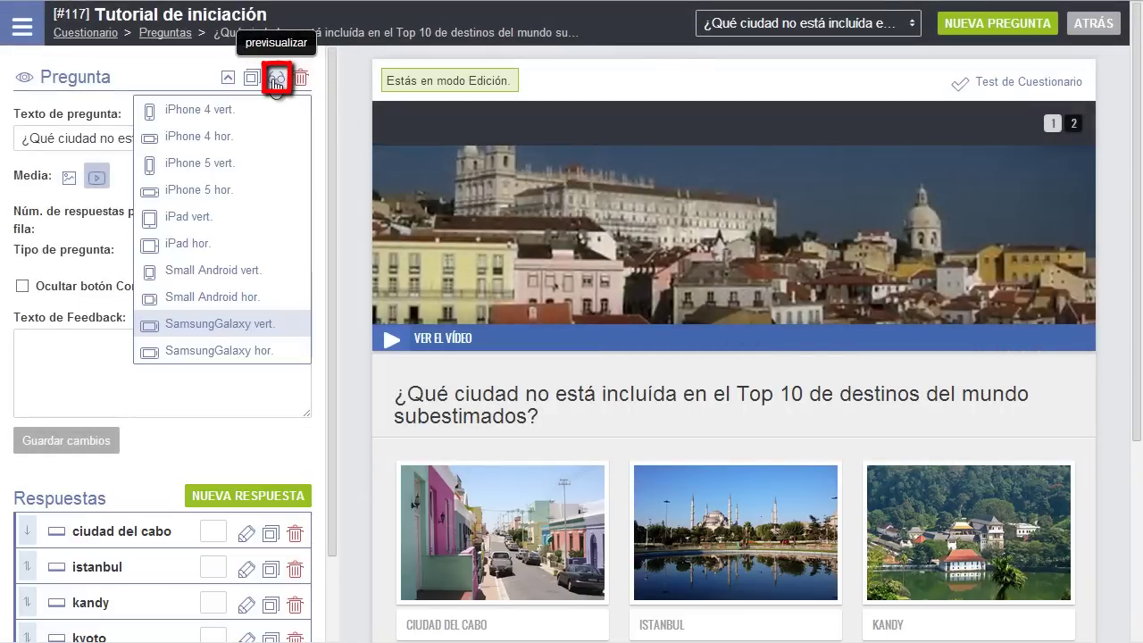
{"action": "left_click", "coordinate": [264, 109]}
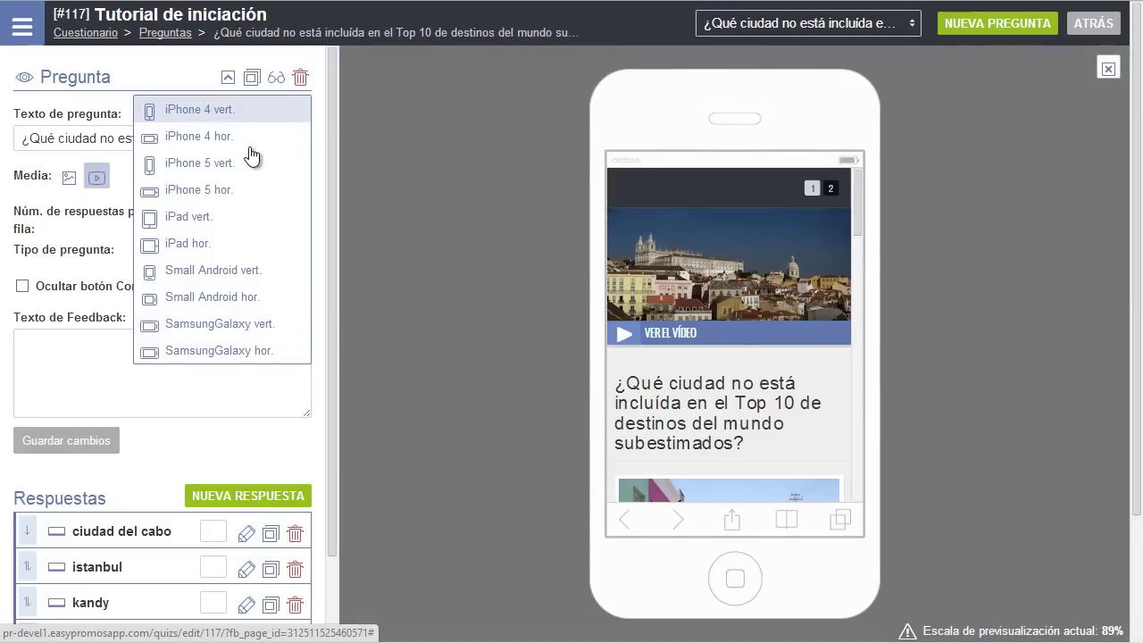
{"action": "left_click", "coordinate": [247, 195]}
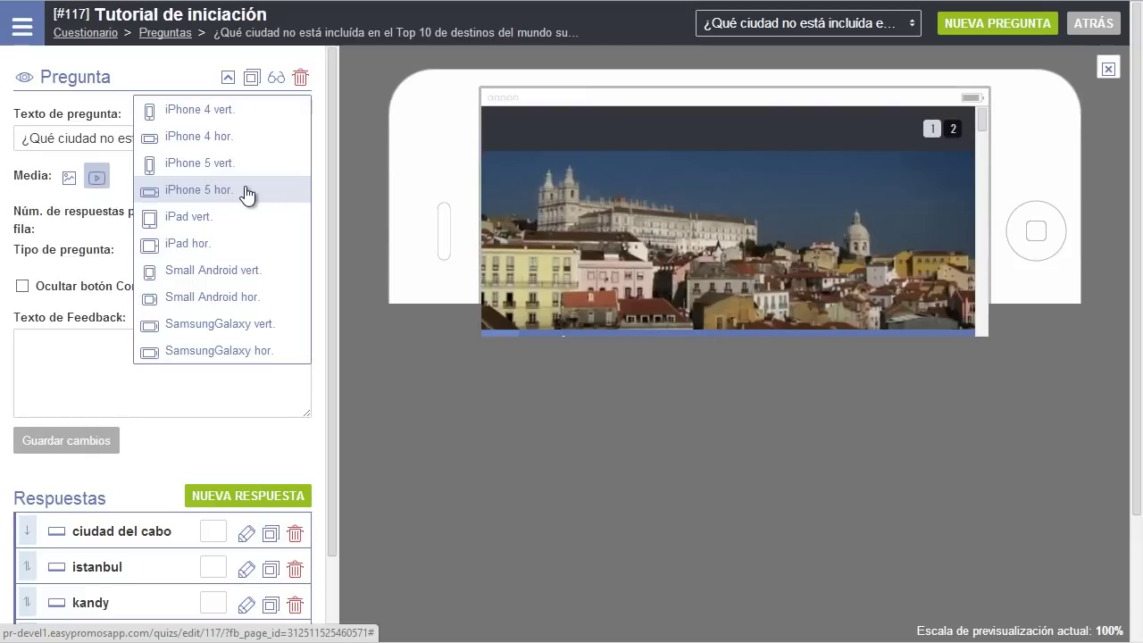
{"action": "left_click", "coordinate": [230, 299]}
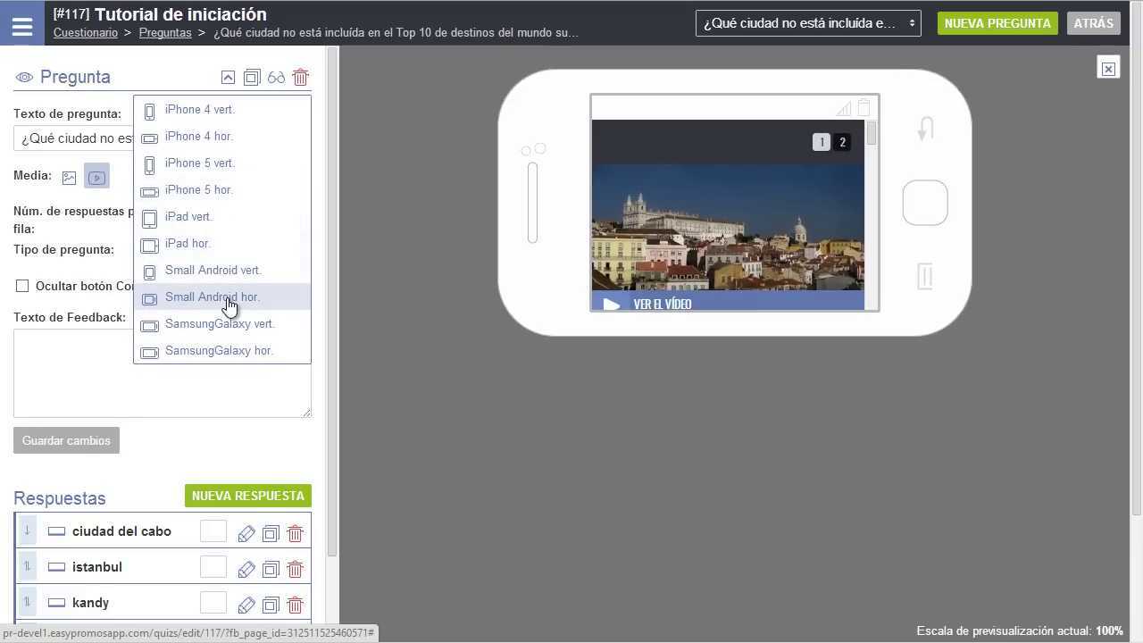
{"action": "left_click", "coordinate": [225, 251]}
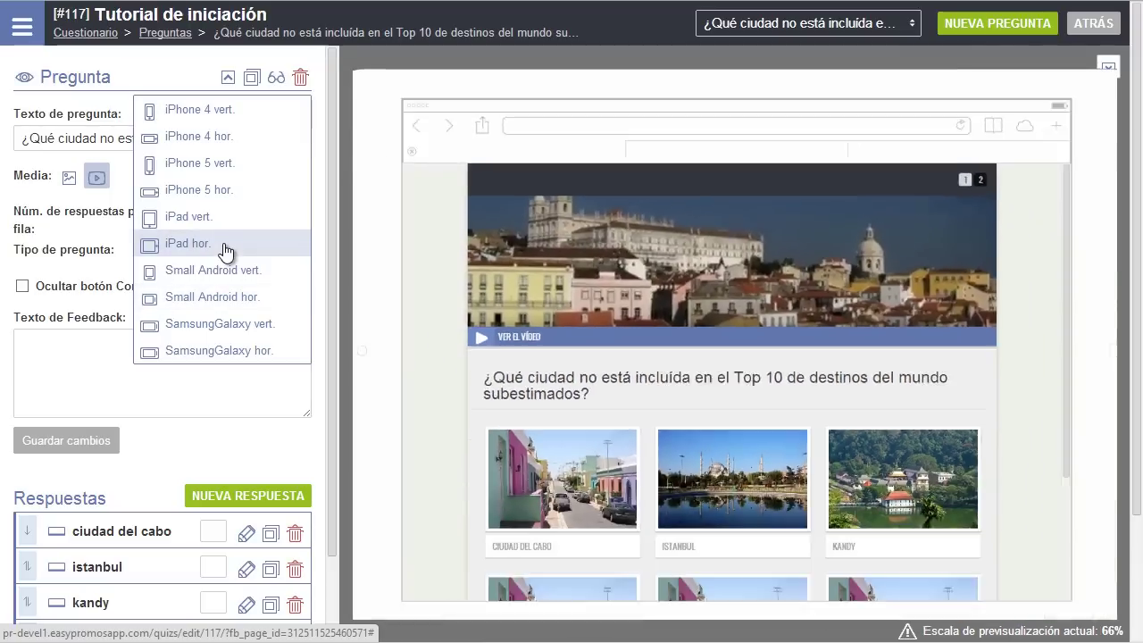
Answer "Ciudad del Cabo" in the iPad preview, continue to the beach question, and close the preview.
{"action": "scroll", "coordinate": [524, 406], "scroll_direction": "down", "scroll_amount": 1}
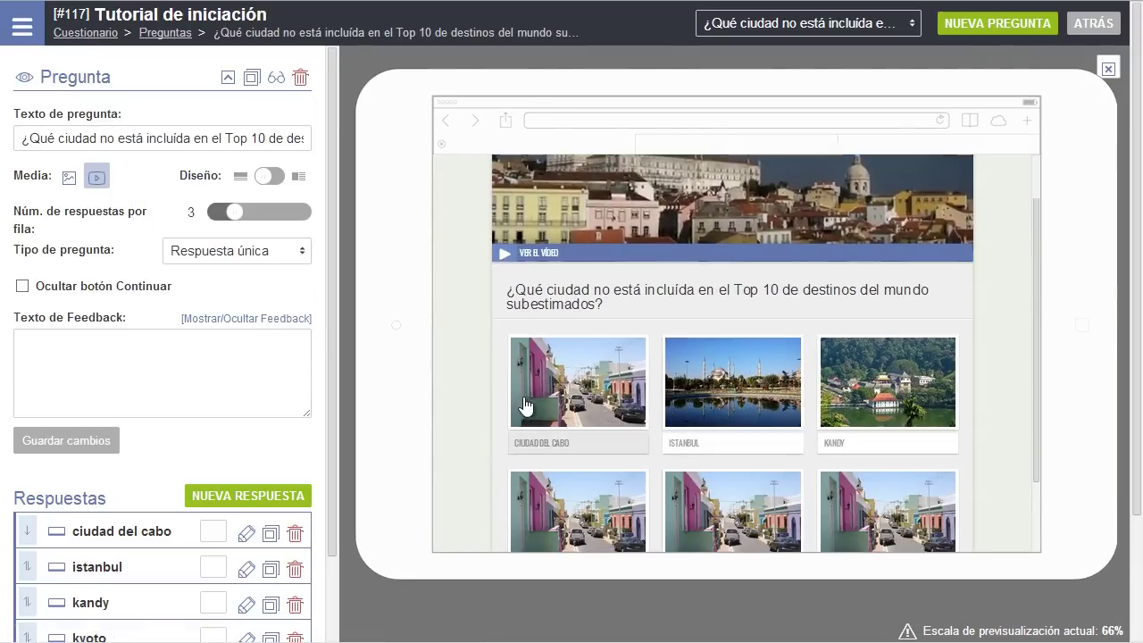
{"action": "left_click", "coordinate": [549, 377]}
{"action": "scroll", "coordinate": [588, 400], "scroll_direction": "down", "scroll_amount": 2}
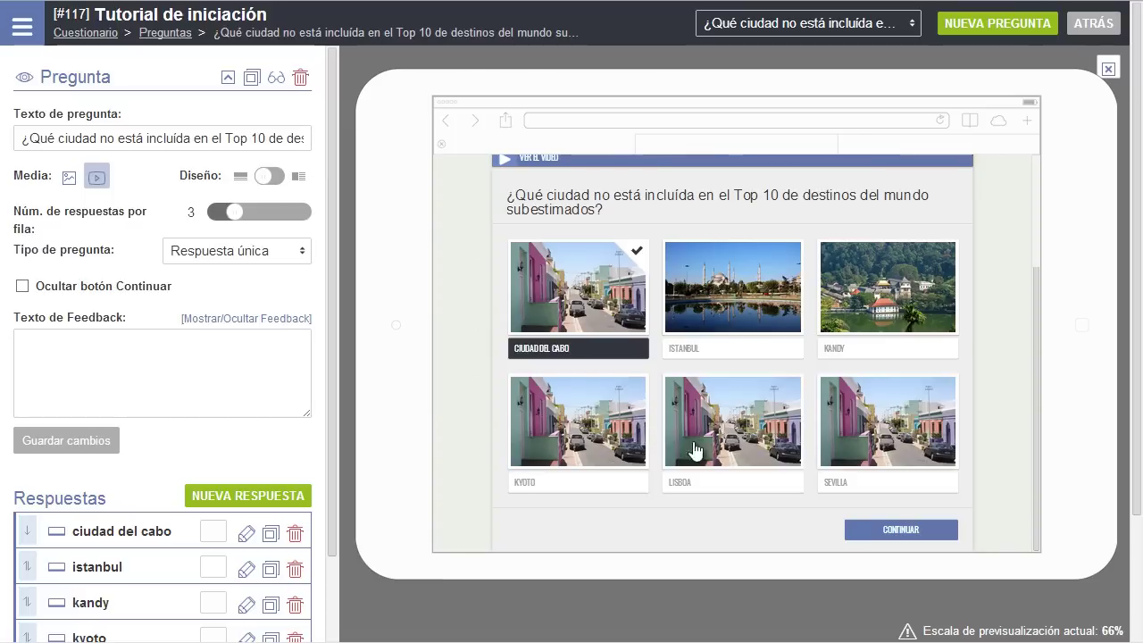
{"action": "left_click", "coordinate": [895, 531]}
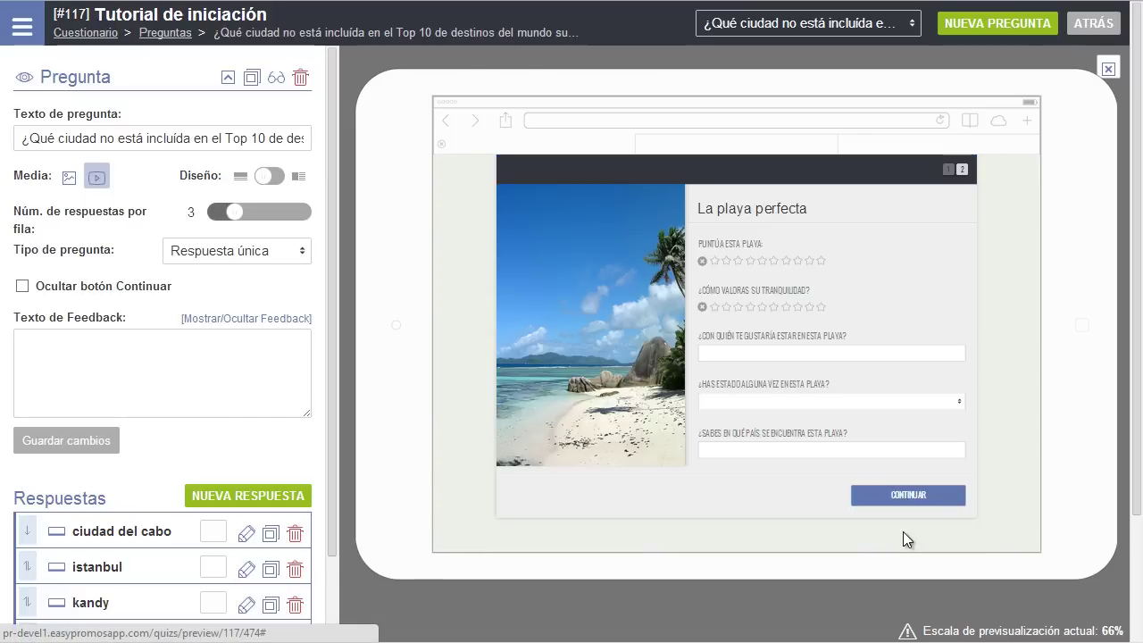
{"action": "left_click", "coordinate": [1108, 69]}
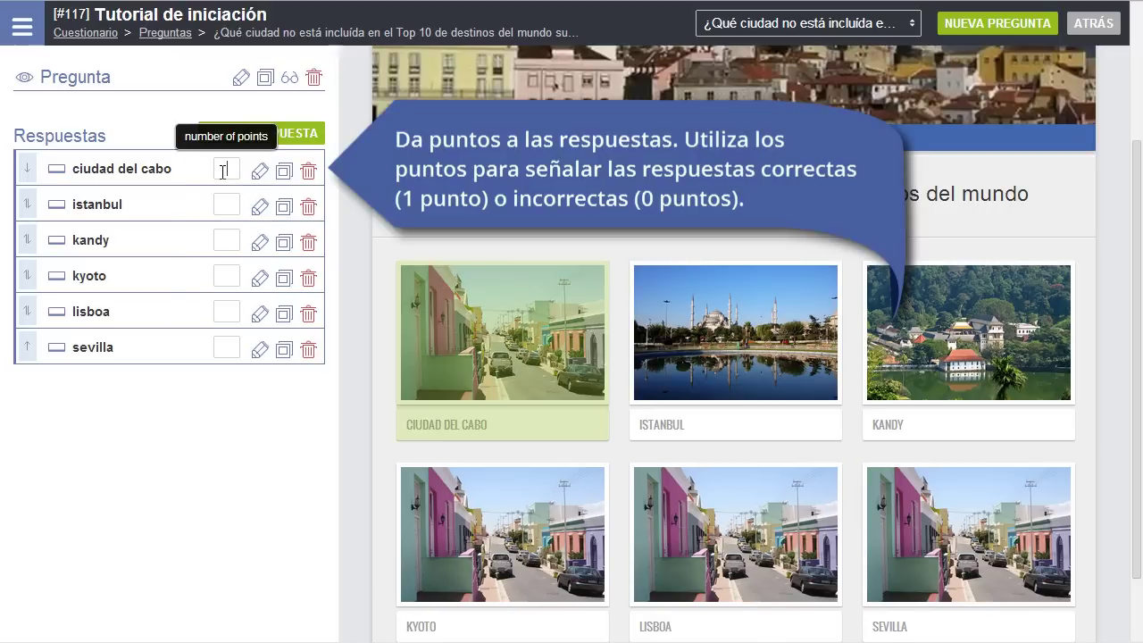
Assign 1 point to the Istanbul answer and 0 points to each of the other five cities.
{"action": "left_click", "coordinate": [230, 239]}
{"action": "type", "text": "0"}
{"action": "left_click", "coordinate": [229, 275]}
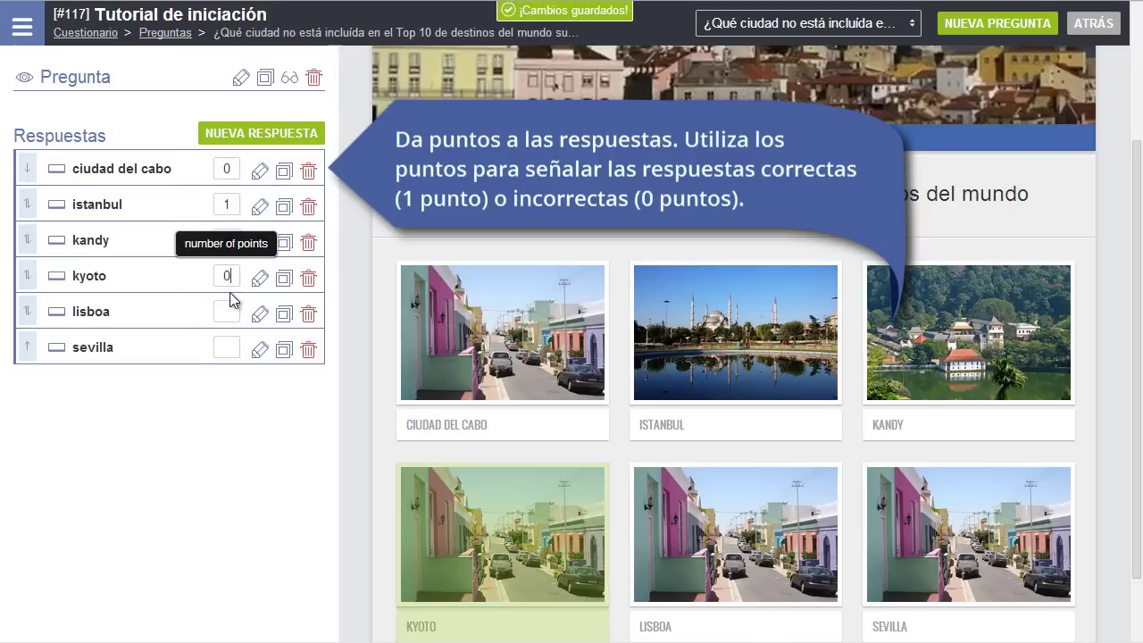
{"action": "left_click", "coordinate": [226, 344]}
{"action": "type", "text": "0"}
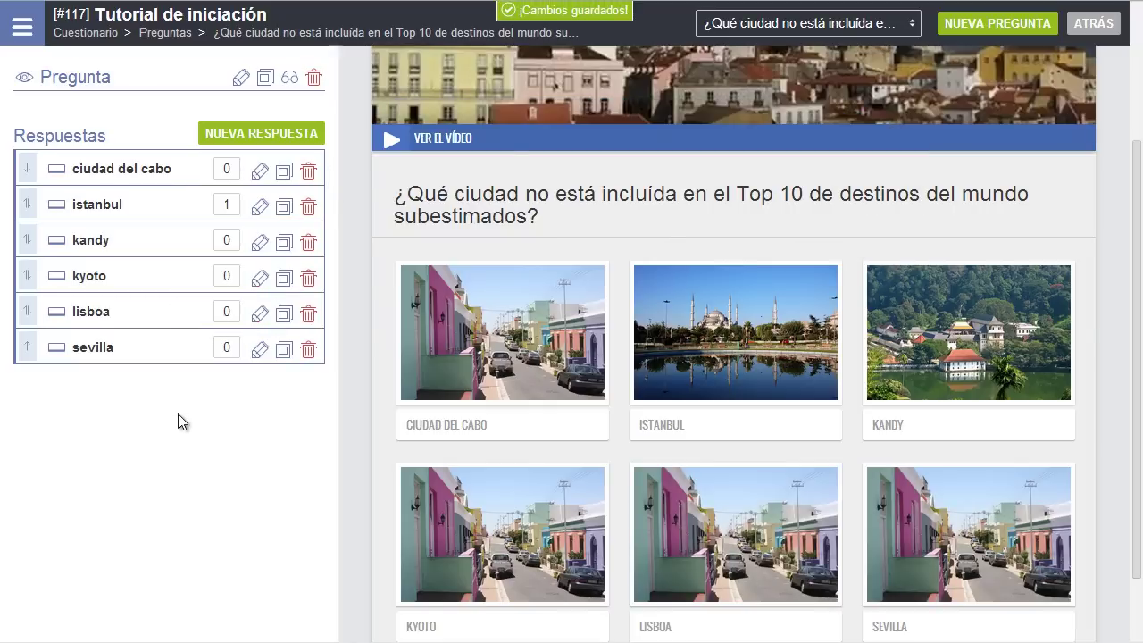
Add and save feedback text saying Istanbul is not underrated, was the seventh most visited city in 2013, and drew 9,7 million tourists.
{"action": "scroll", "coordinate": [179, 422], "scroll_direction": "up", "scroll_amount": 2}
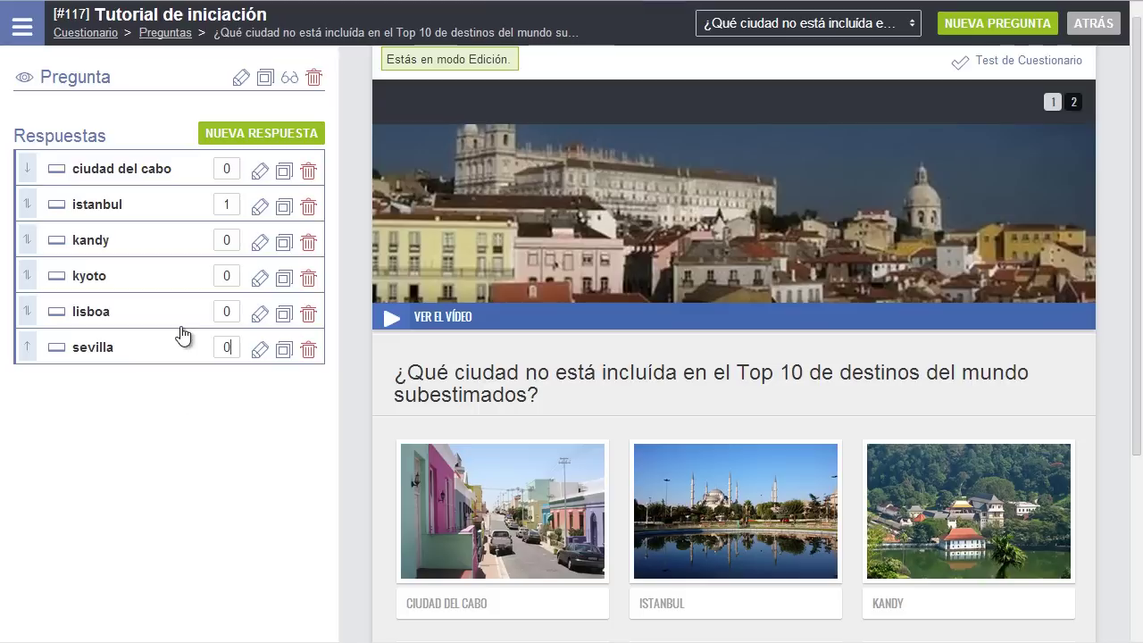
{"action": "left_click", "coordinate": [240, 77]}
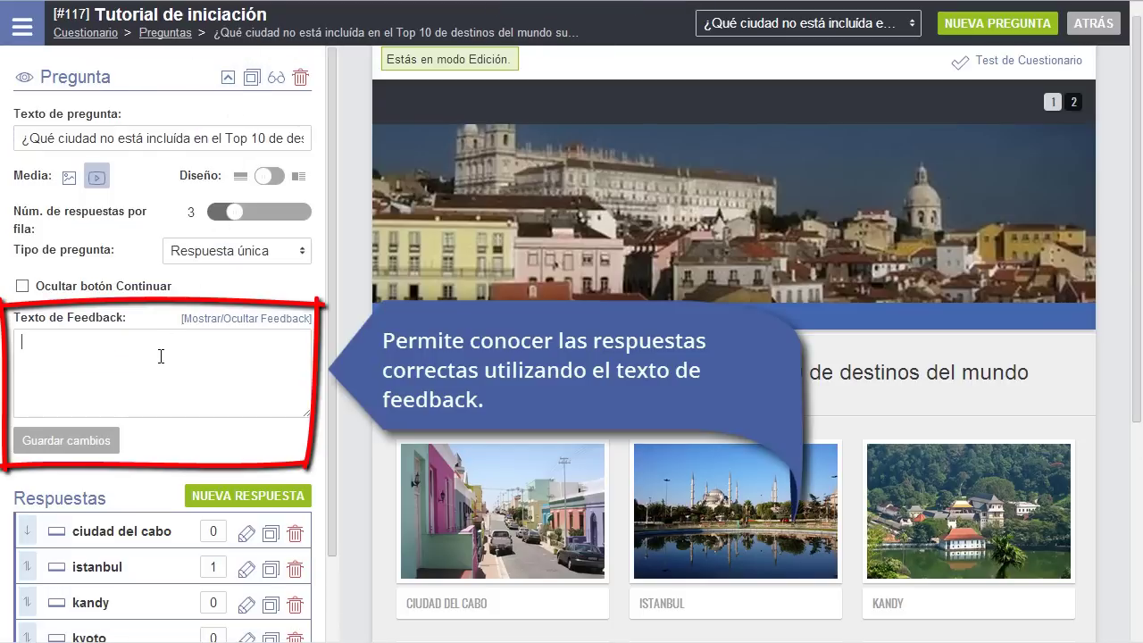
{"action": "left_click", "coordinate": [160, 357]}
{"action": "type", "text": "Istanbul no es una destinación del mundo subestimada. De hecho, fue la séptima ciudad más visitada del mundo en 2013, según el Índice de Ciudades como Destinaciones Globales: 9,7 millones de turistas visitaron esta ciudad."}
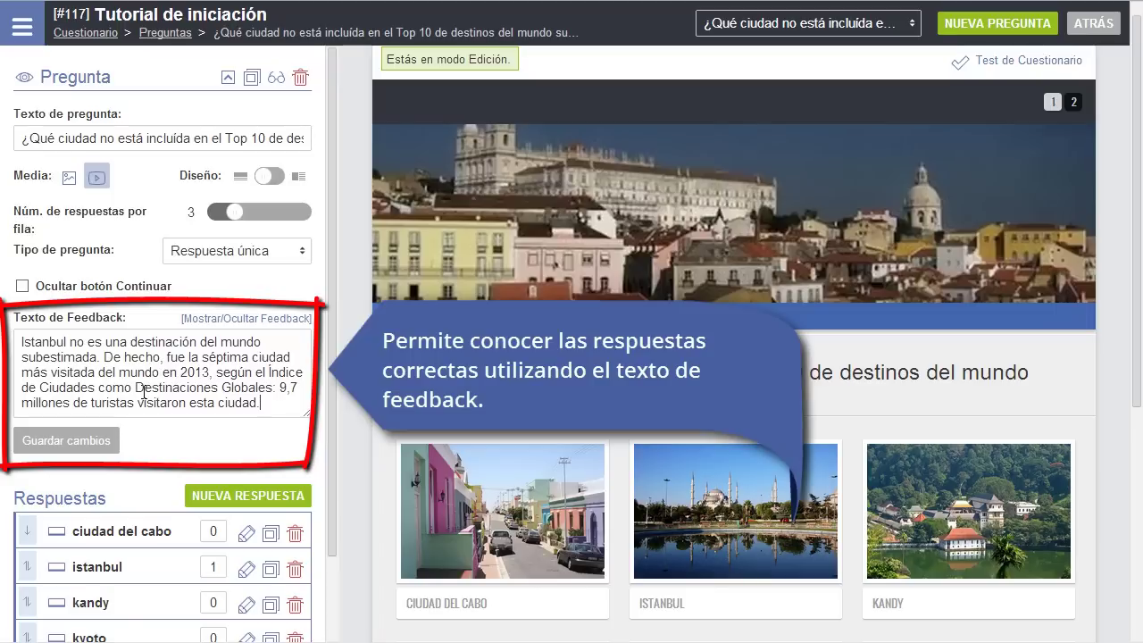
{"action": "left_click", "coordinate": [103, 443]}
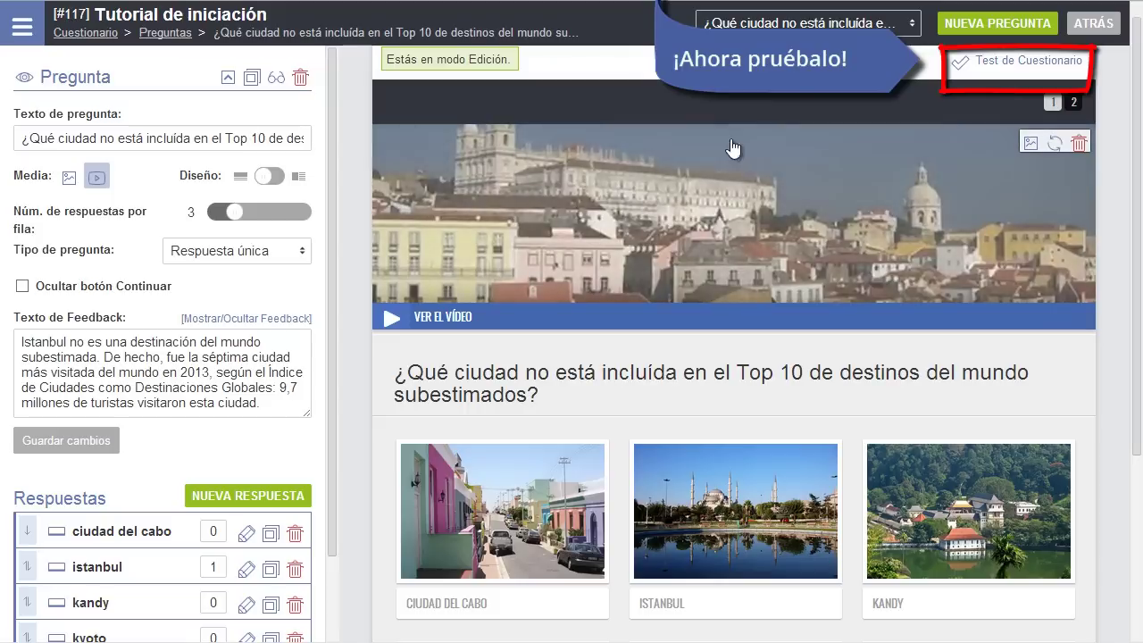
Test the quiz by answering the city question with Istanbul and continuing to its feedback.
{"action": "left_click", "coordinate": [1036, 62]}
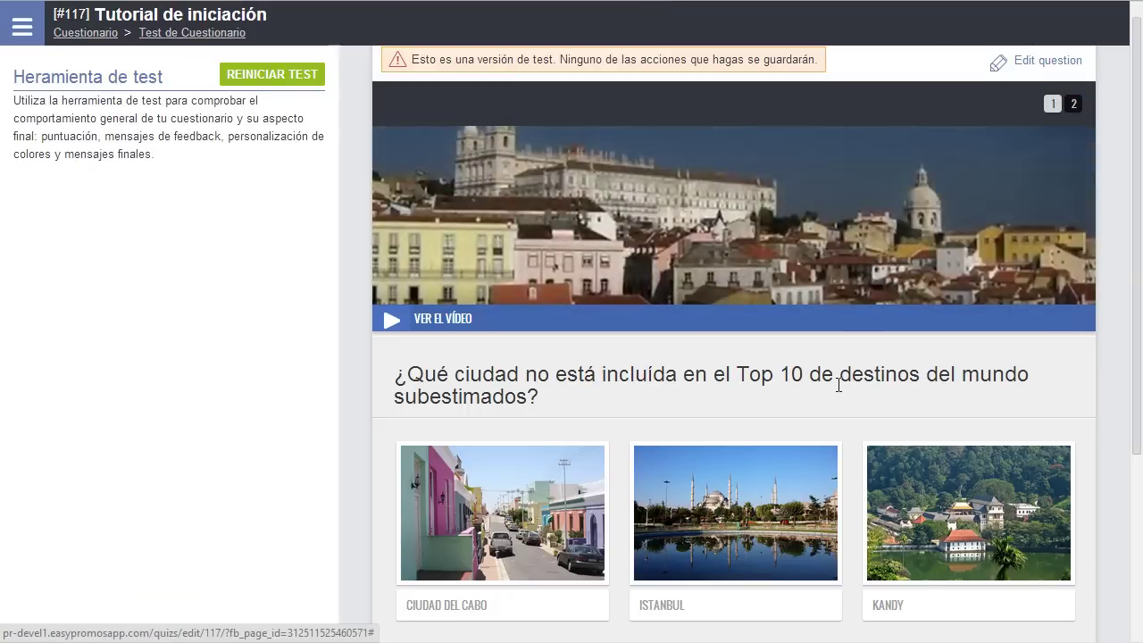
{"action": "scroll", "coordinate": [834, 393], "scroll_direction": "down", "scroll_amount": 2}
{"action": "left_click", "coordinate": [741, 384]}
{"action": "scroll", "coordinate": [745, 384], "scroll_direction": "down", "scroll_amount": 1}
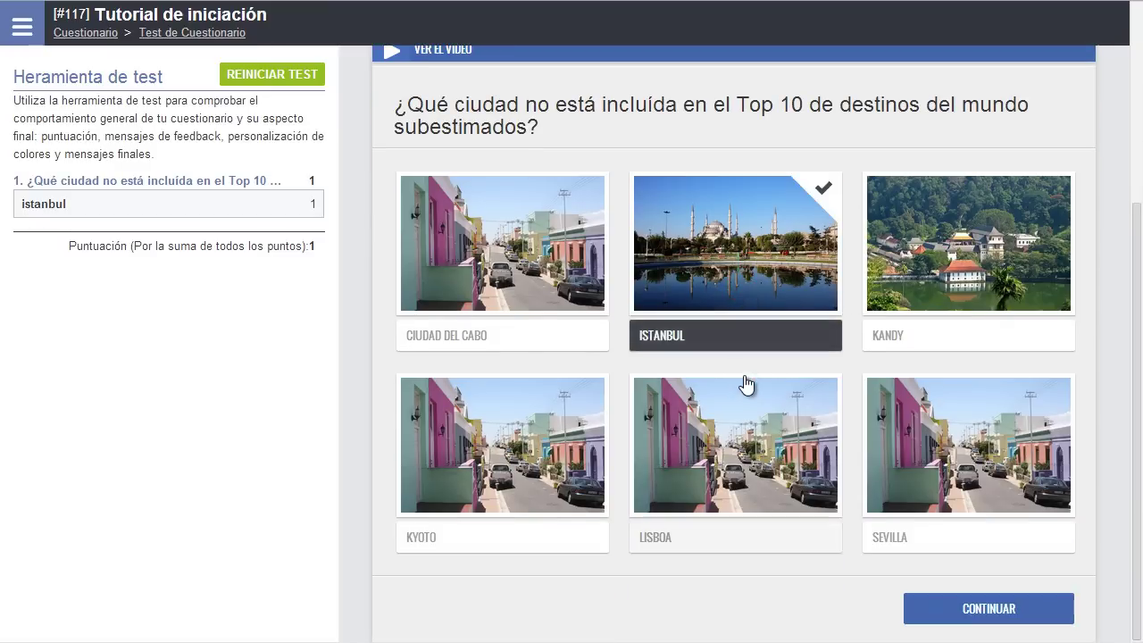
{"action": "left_click", "coordinate": [1007, 604]}
{"action": "scroll", "coordinate": [1008, 605], "scroll_direction": "down", "scroll_amount": 3}
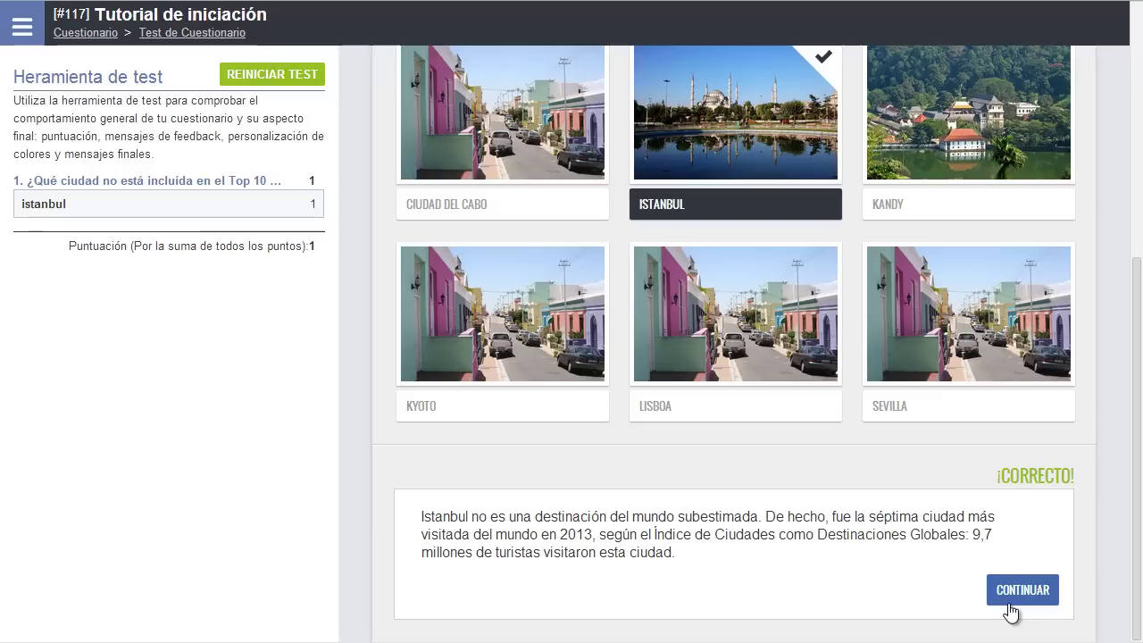
Create a new final message for the quiz with the text "Lo siento, ¡vuelve a intentarlo!".
{"action": "left_click", "coordinate": [23, 27]}
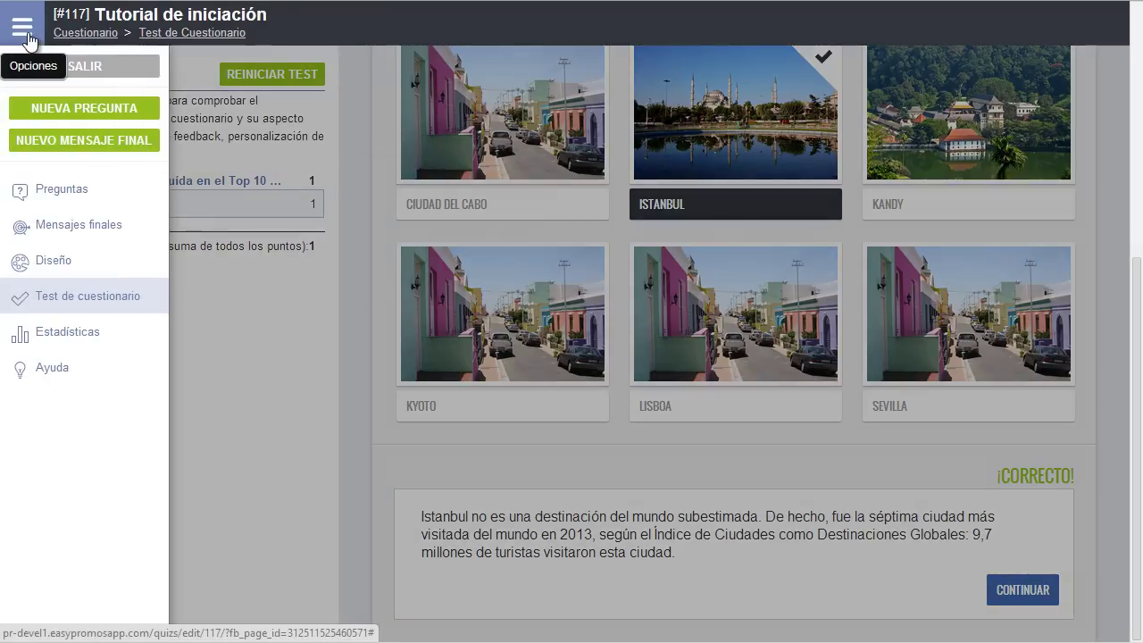
{"action": "left_click", "coordinate": [59, 232]}
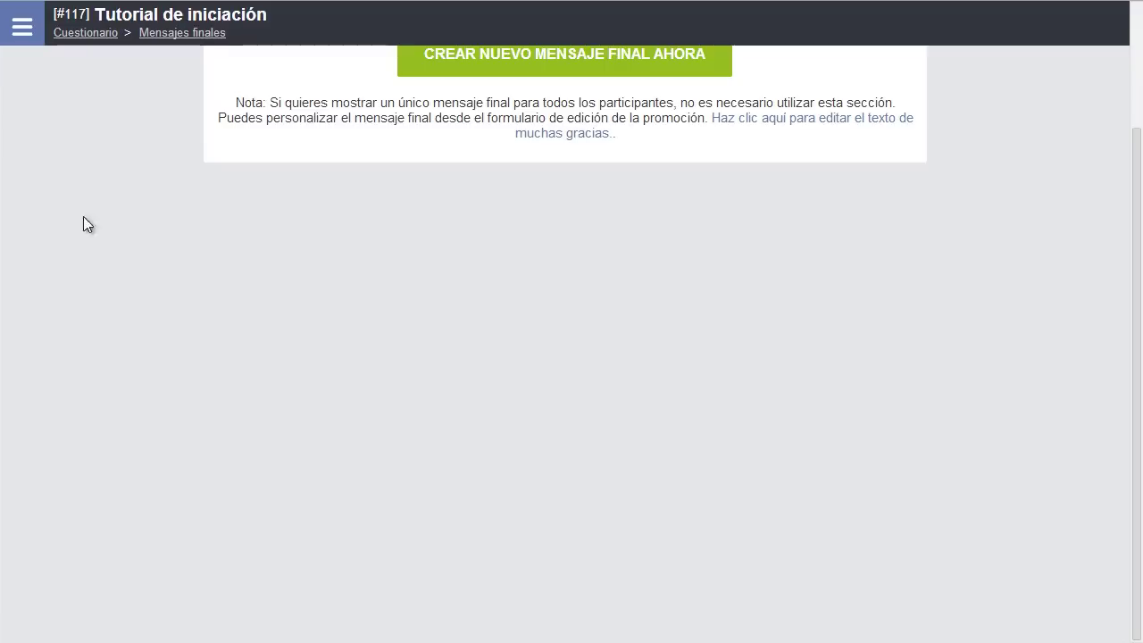
{"action": "left_click", "coordinate": [539, 221]}
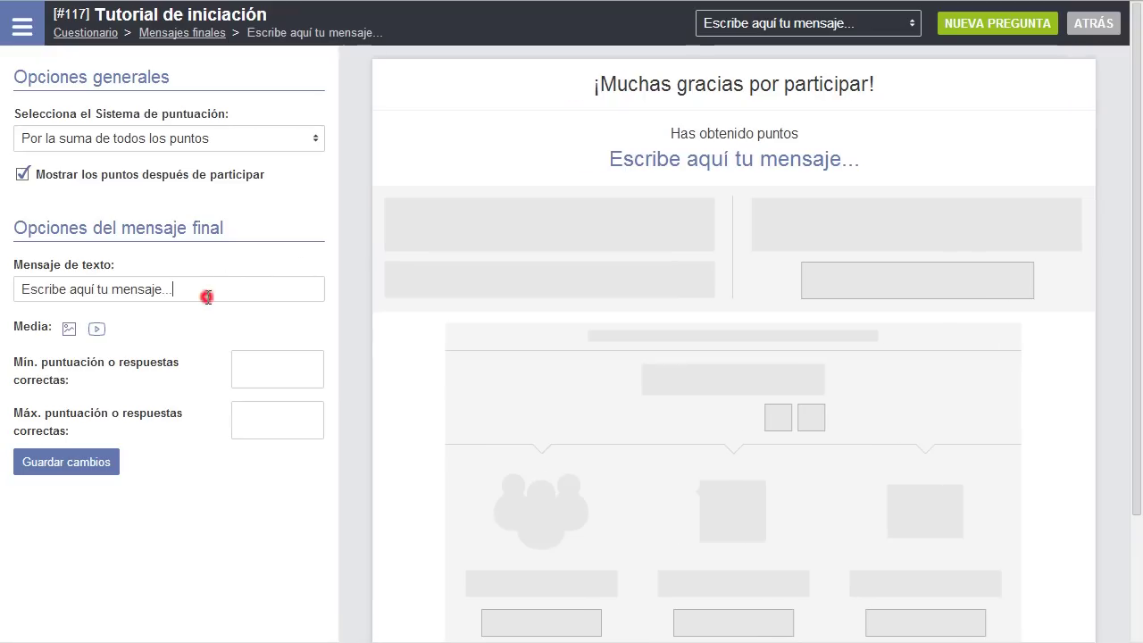
{"action": "triple_click", "coordinate": [207, 297]}
{"action": "type", "text": "Lo sient"}
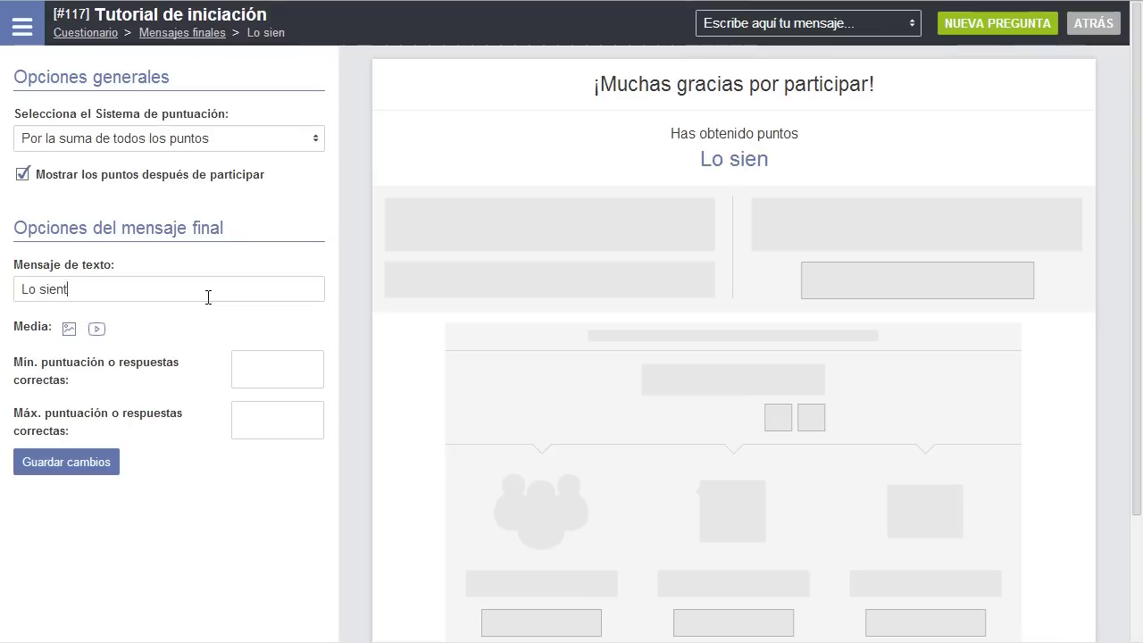
{"action": "type", "text": "o, ¡vuelve a intentarlo!"}
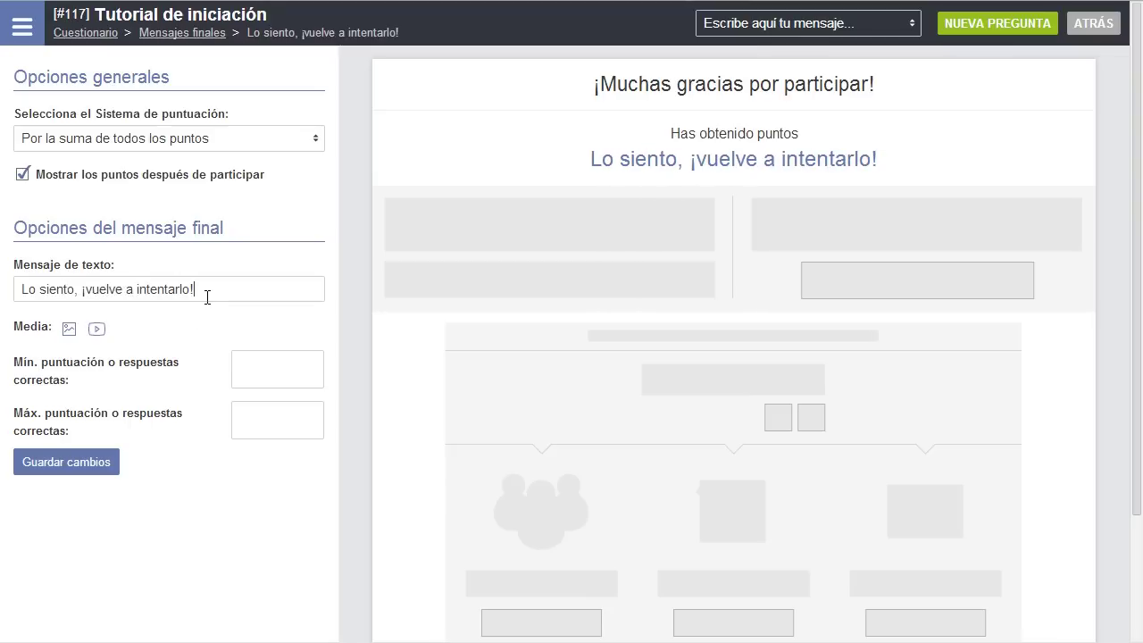
Add the image "1 Final message" to the final message, set its minimum and maximum score to 0, and save it.
{"action": "left_click", "coordinate": [66, 337]}
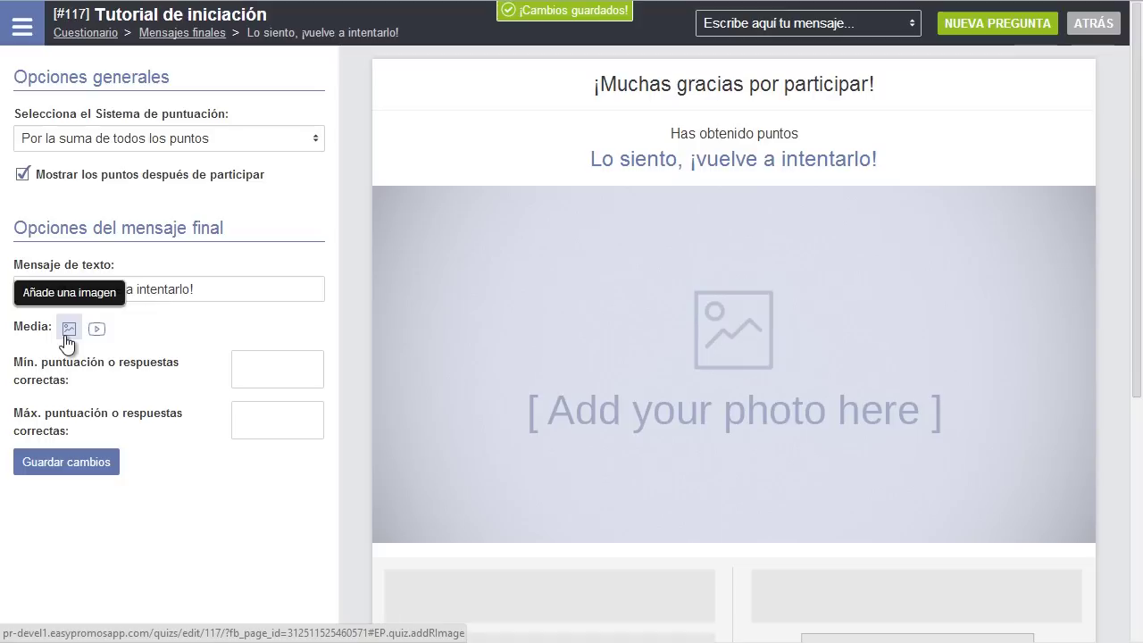
{"action": "left_click", "coordinate": [787, 328]}
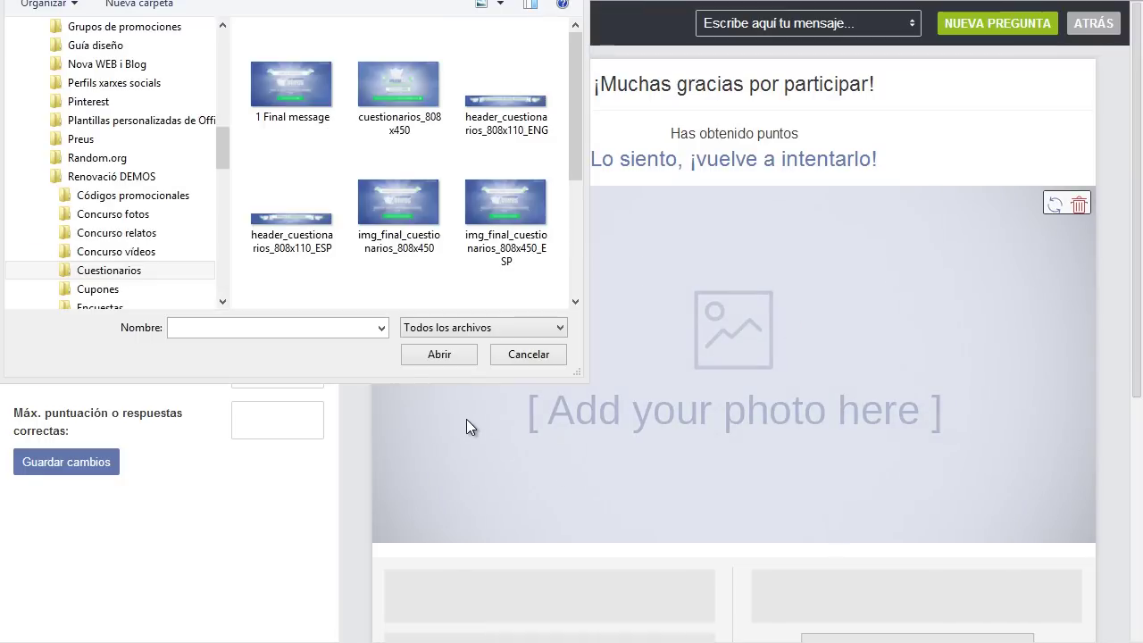
{"action": "left_click", "coordinate": [300, 113]}
{"action": "left_click", "coordinate": [438, 354]}
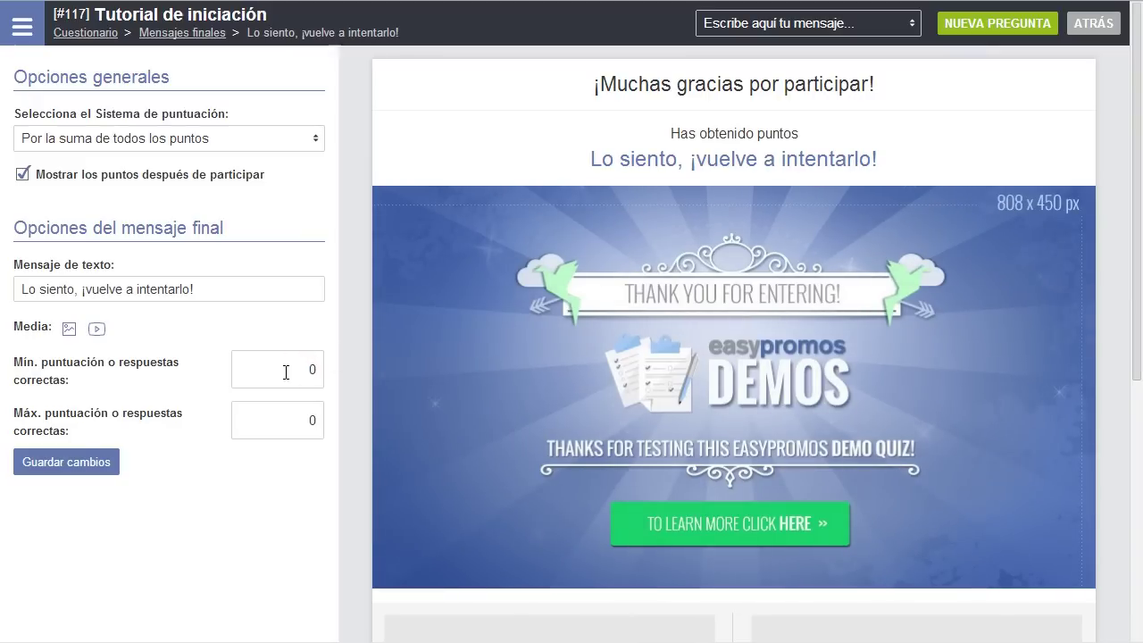
{"action": "left_click", "coordinate": [86, 471]}
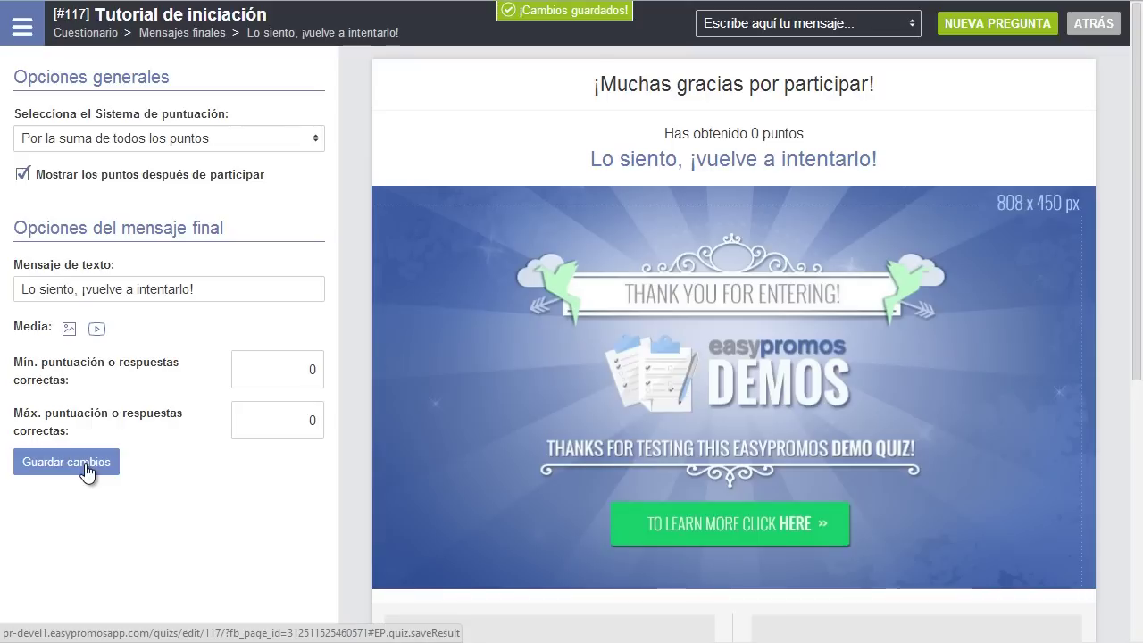
Create a second final message with the text "¡Felicidades! ¡Entras a formar parte del sorteo!".
{"action": "left_click", "coordinate": [205, 34]}
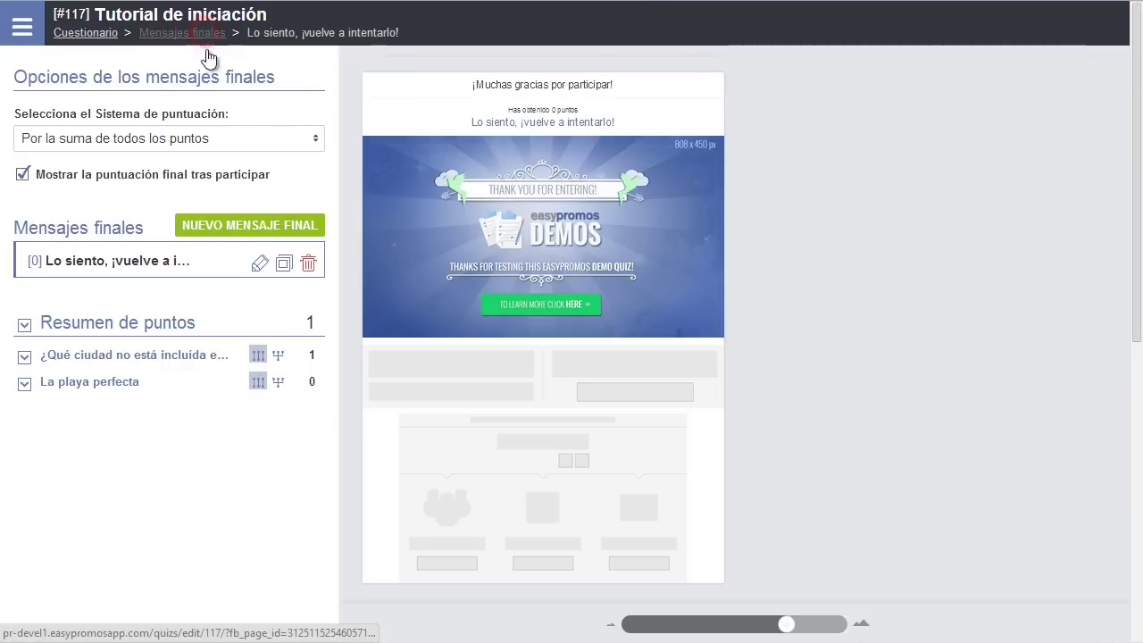
{"action": "left_click", "coordinate": [270, 239]}
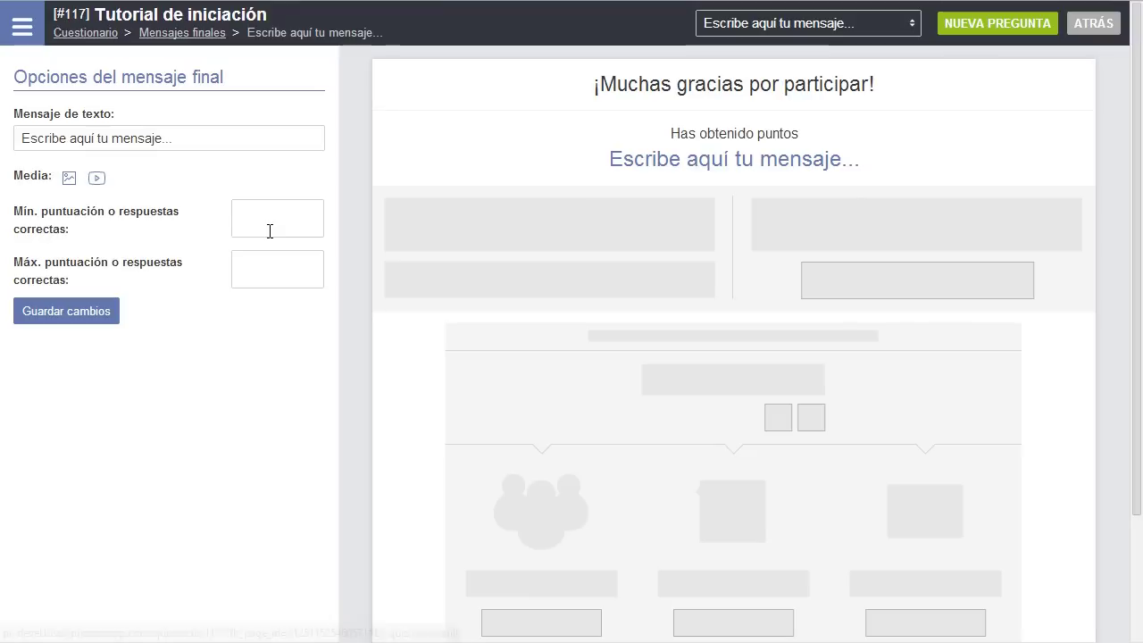
{"action": "triple_click", "coordinate": [208, 138]}
{"action": "type", "text": "¡"}
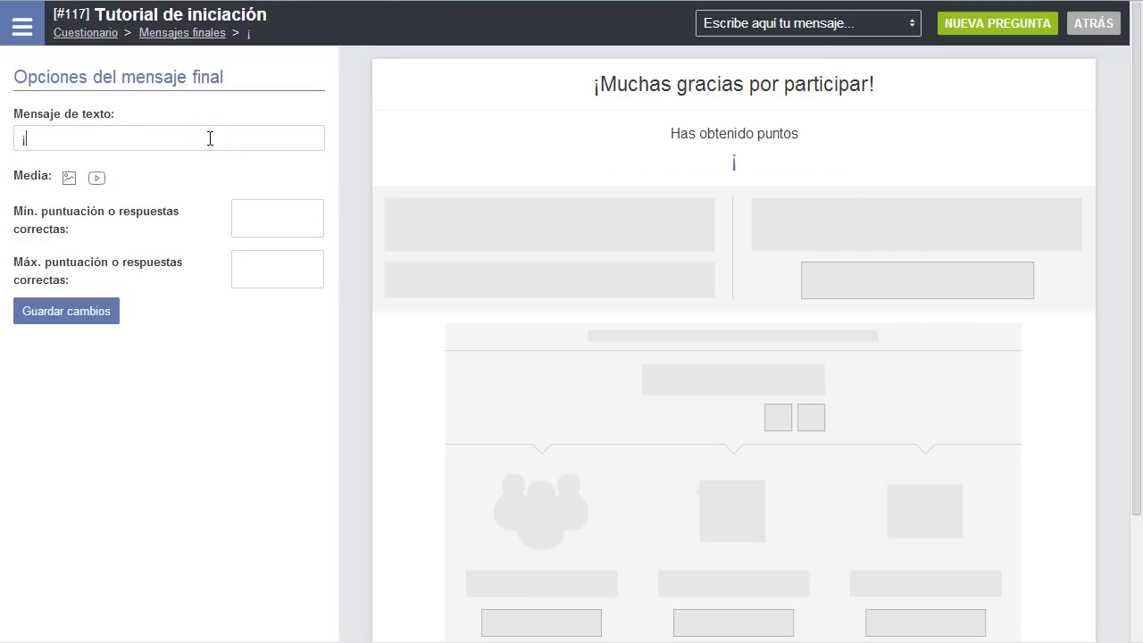
{"action": "type", "text": "Felicidades! "}
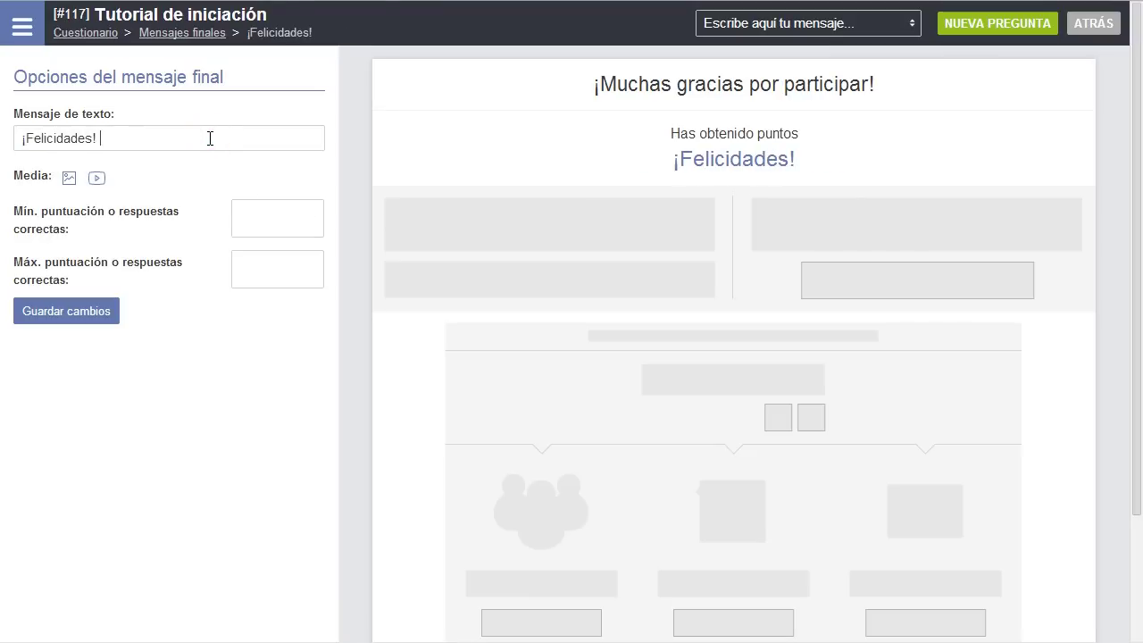
{"action": "type", "text": "¡Entras a f"}
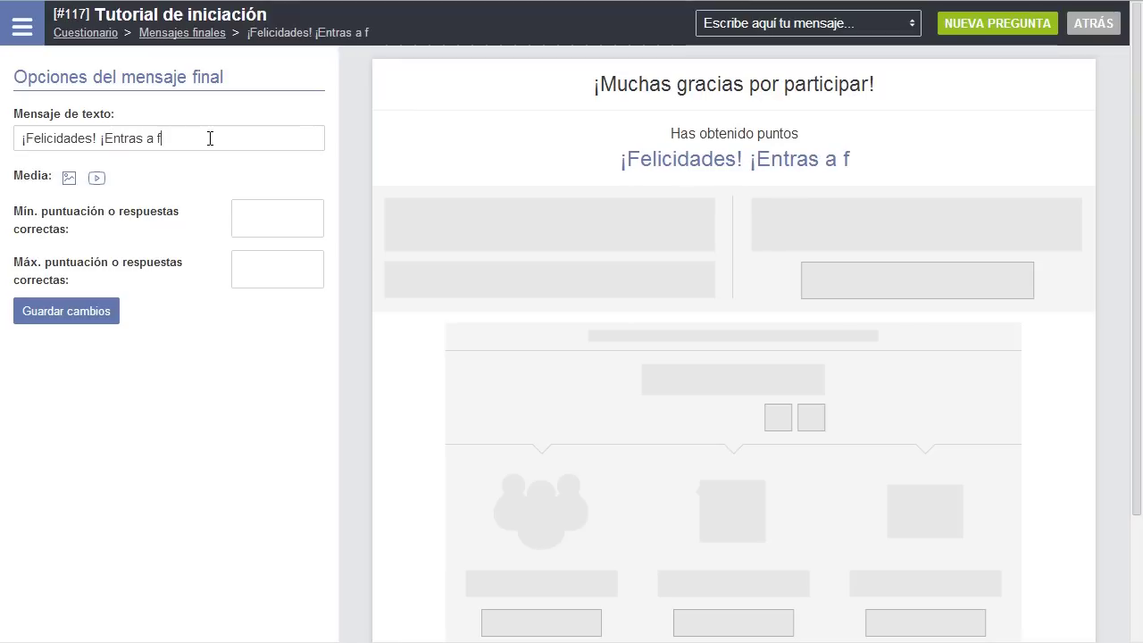
{"action": "type", "text": "ormar parte del sorteo!"}
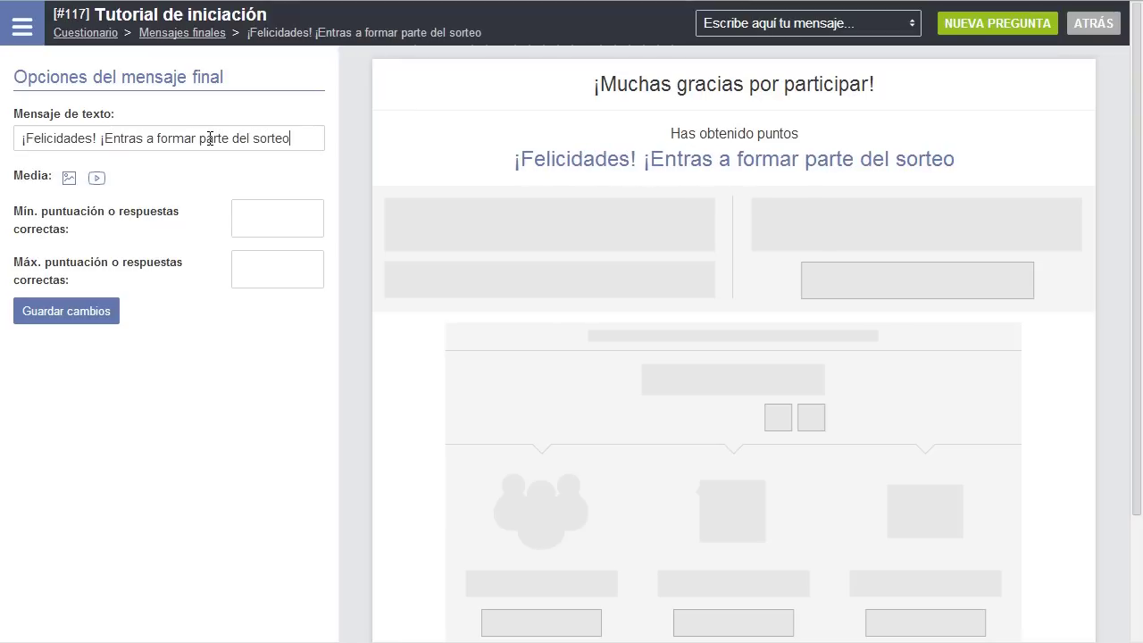
Add the image "1 Final message" to the congratulations final message.
{"action": "left_click", "coordinate": [69, 177]}
{"action": "left_click", "coordinate": [749, 352]}
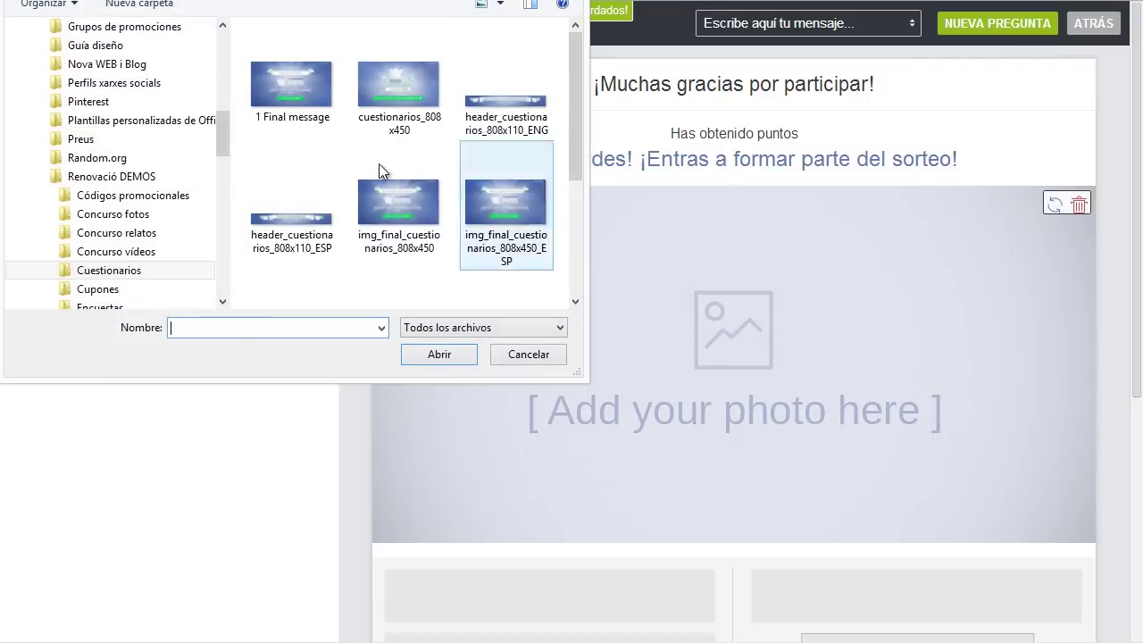
{"action": "left_click", "coordinate": [292, 85]}
{"action": "left_click", "coordinate": [417, 358]}
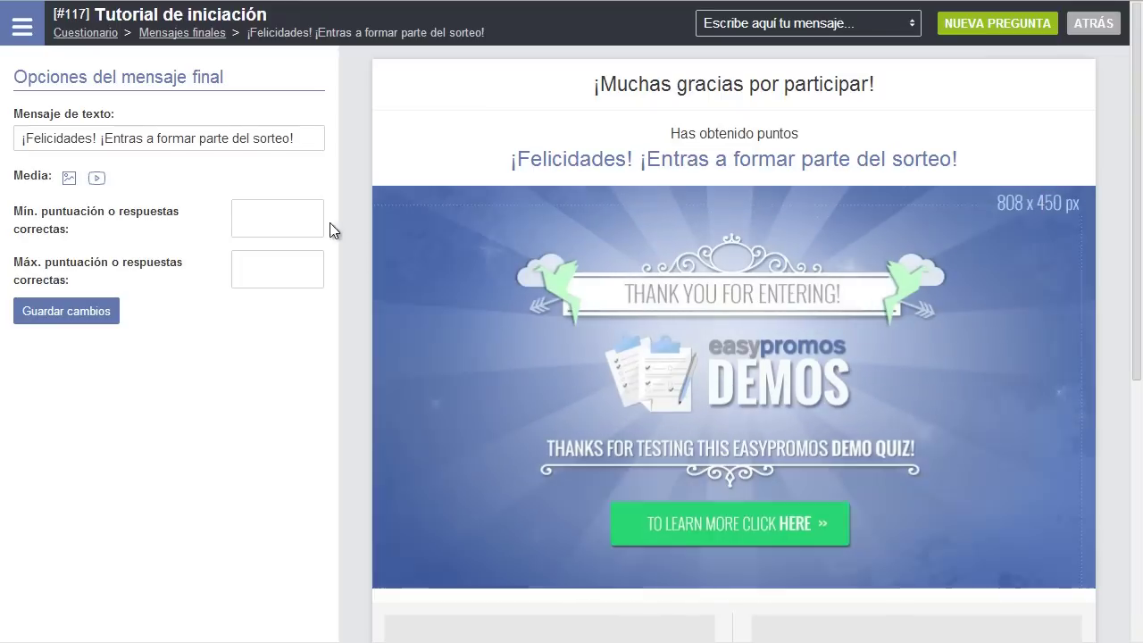
Set the congratulations message's minimum and maximum score to 1, save it and return to the final messages overview.
{"action": "left_click", "coordinate": [301, 217]}
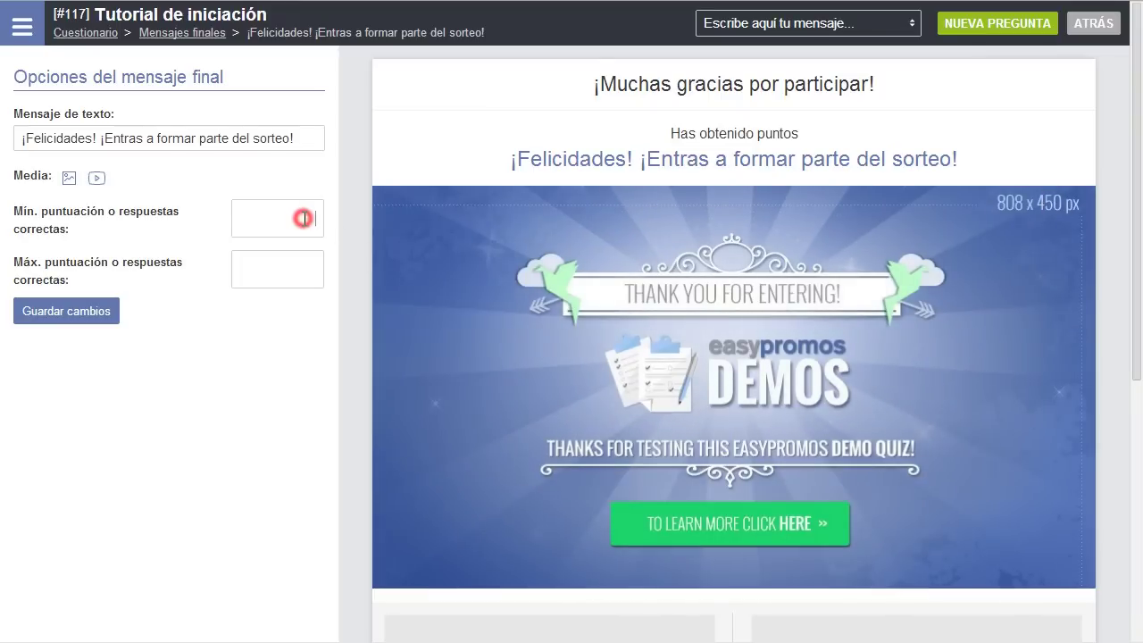
{"action": "type", "text": "1"}
{"action": "left_click", "coordinate": [68, 314]}
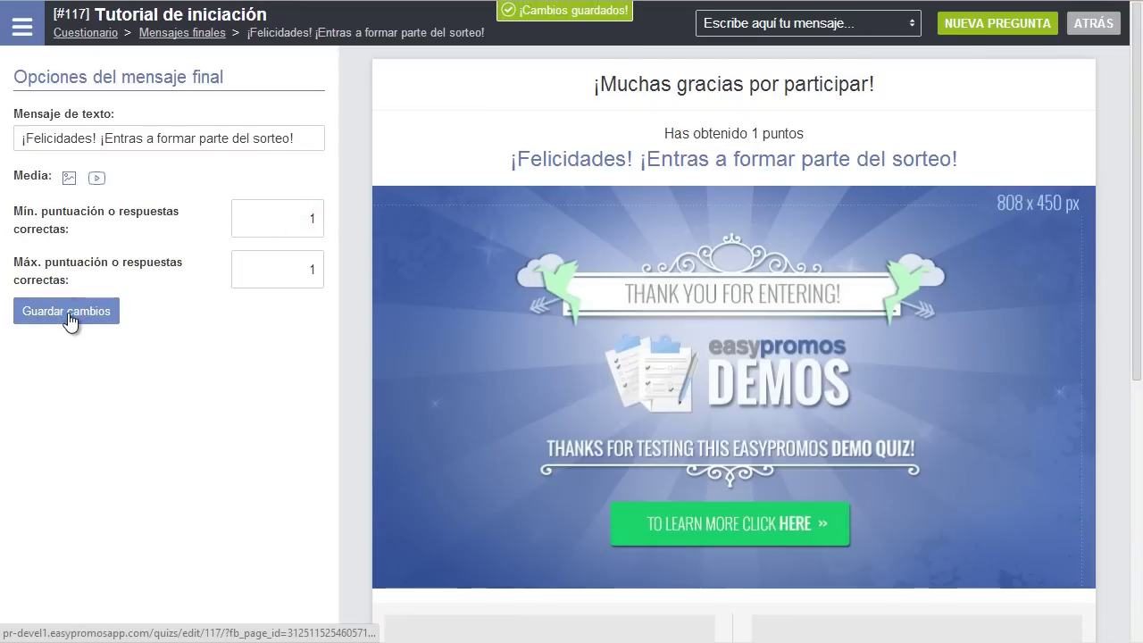
{"action": "left_click", "coordinate": [185, 32]}
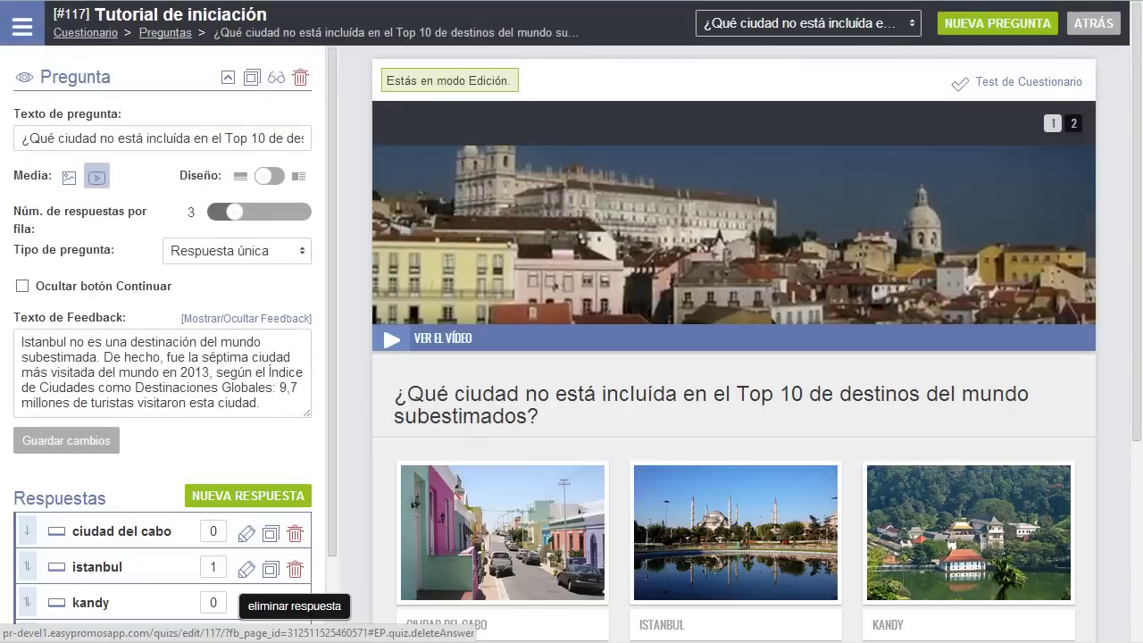
Start the quiz test, answer the city question with Istanbul and continue past its feedback to the beach question.
{"action": "left_click", "coordinate": [18, 25]}
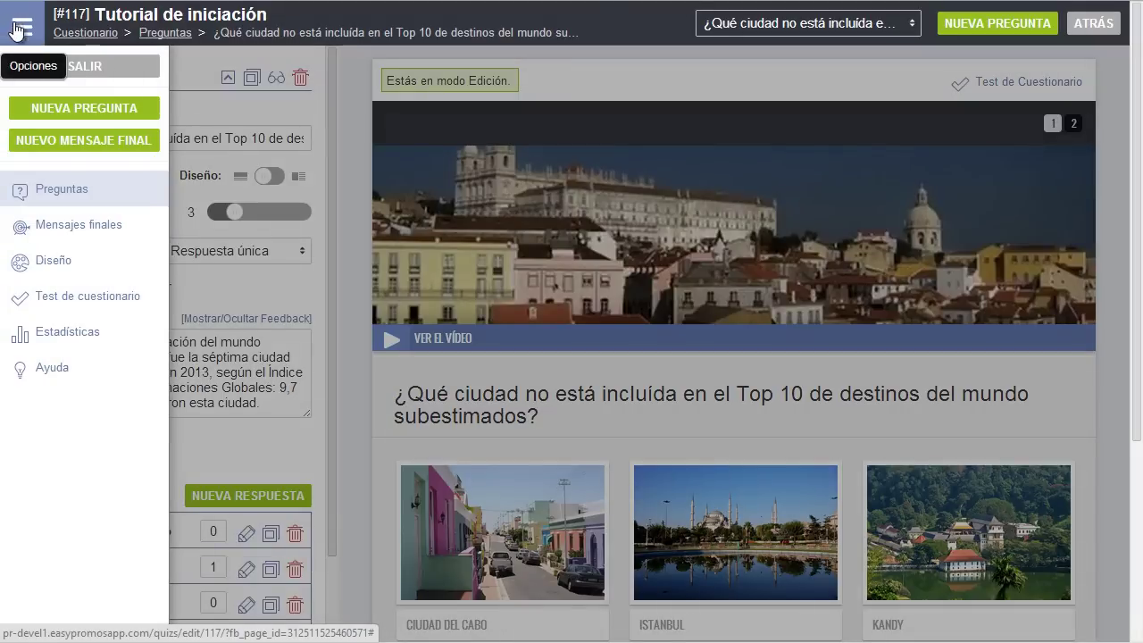
{"action": "left_click", "coordinate": [45, 297]}
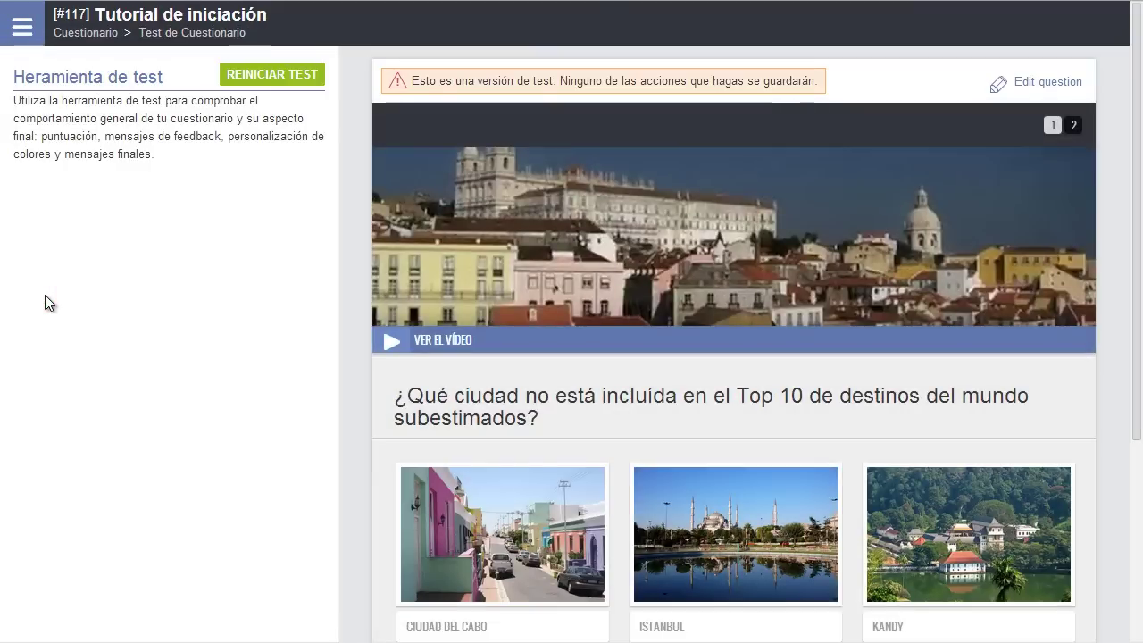
{"action": "scroll", "coordinate": [905, 387], "scroll_direction": "down", "scroll_amount": 3}
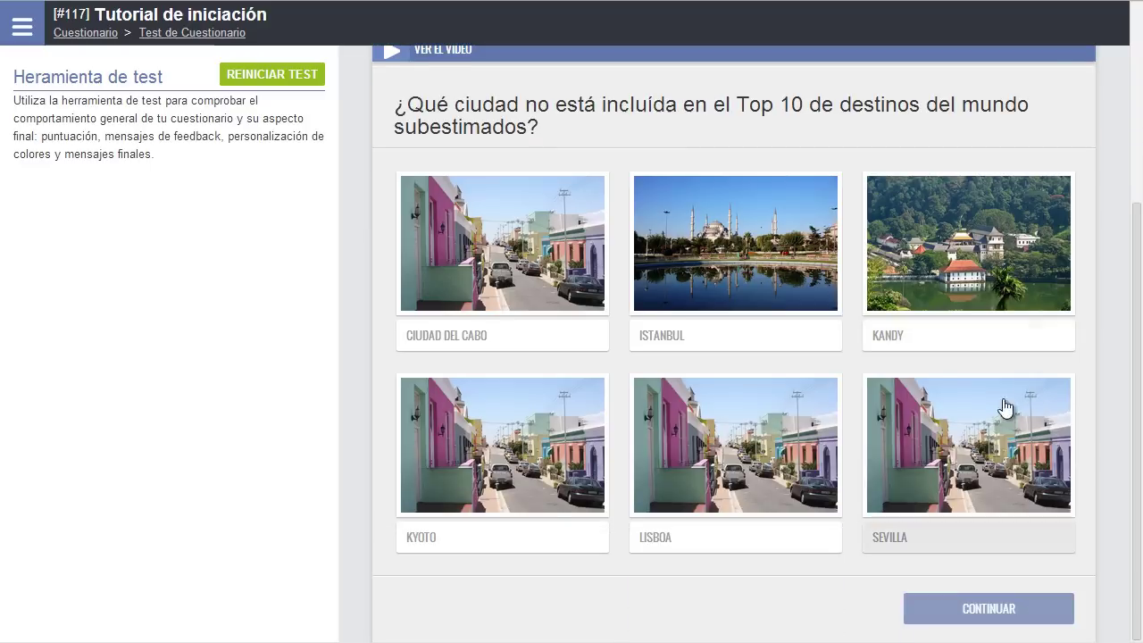
{"action": "left_click", "coordinate": [768, 292]}
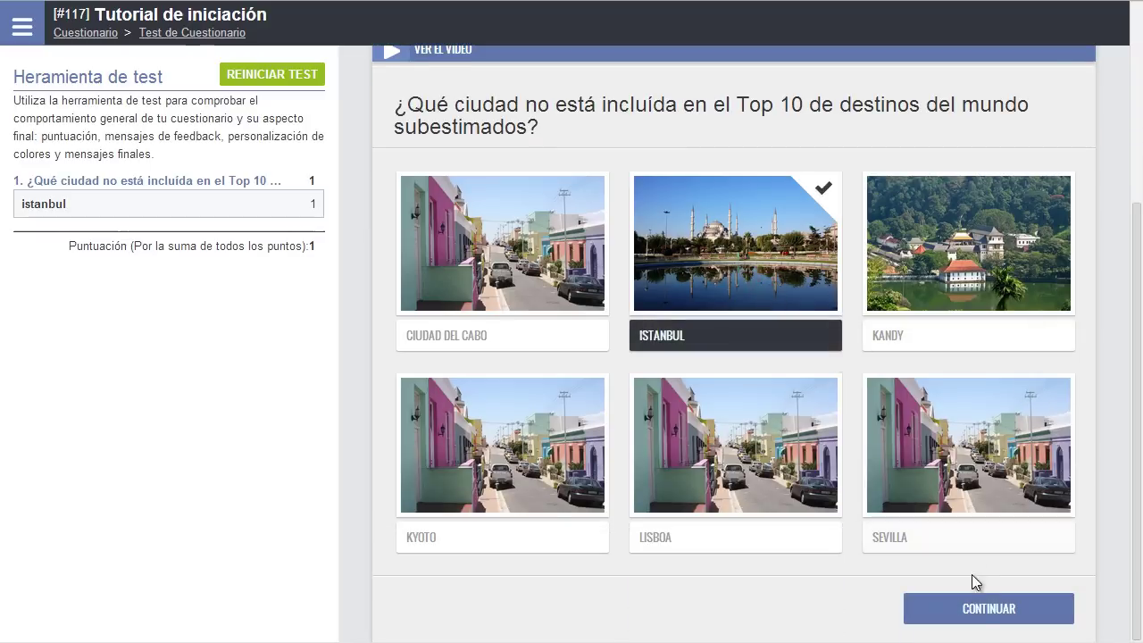
{"action": "left_click", "coordinate": [976, 609]}
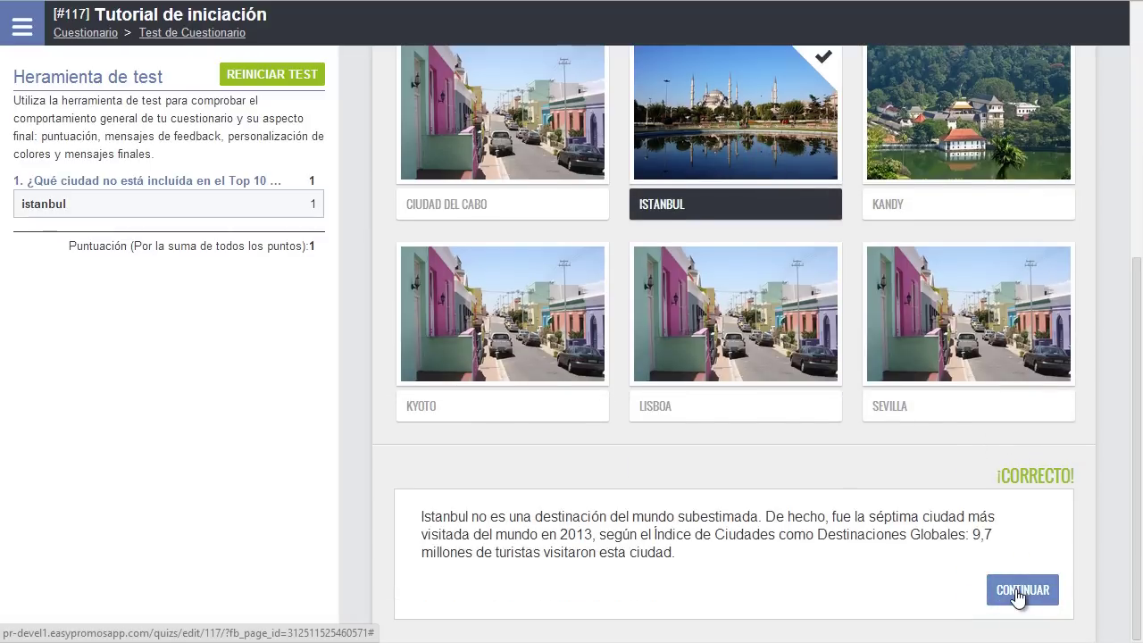
{"action": "left_click", "coordinate": [1018, 590]}
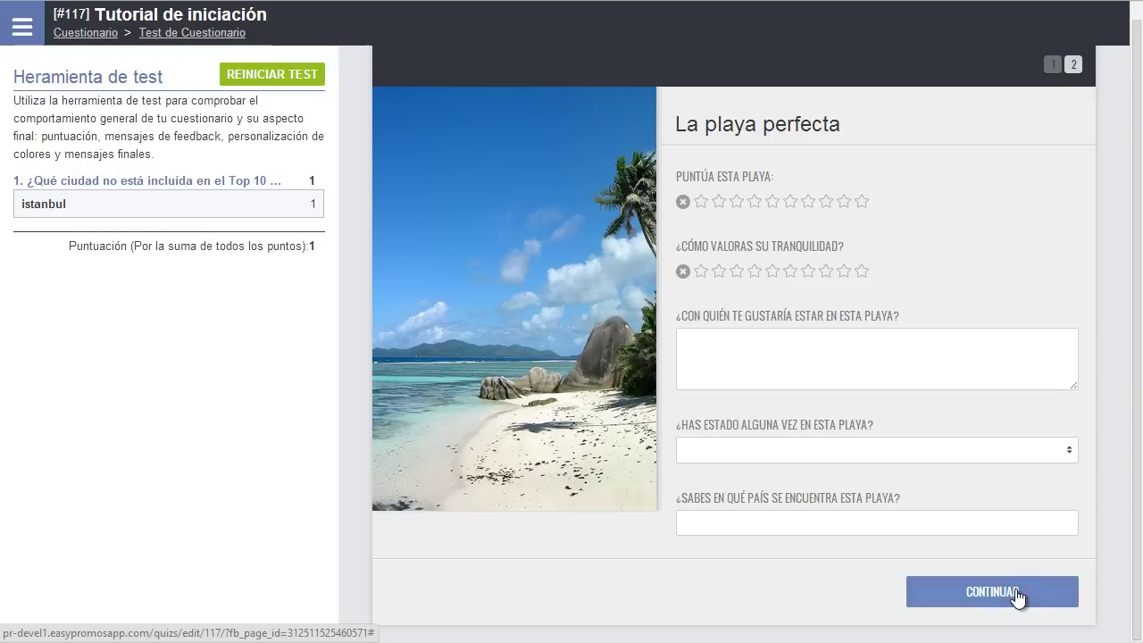
In the test, rate the beach 8 stars and its tranquillity 6 stars, and enter "Con una amiga." as the desired company.
{"action": "left_click", "coordinate": [825, 204]}
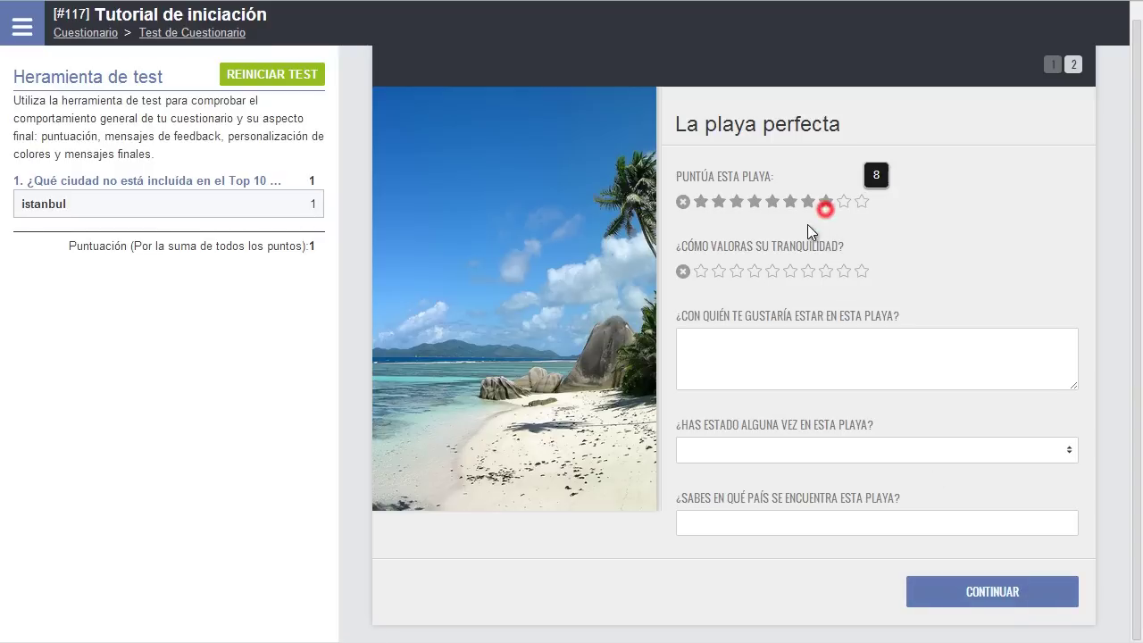
{"action": "left_click", "coordinate": [790, 271]}
{"action": "type", "text": "Con una amiga."}
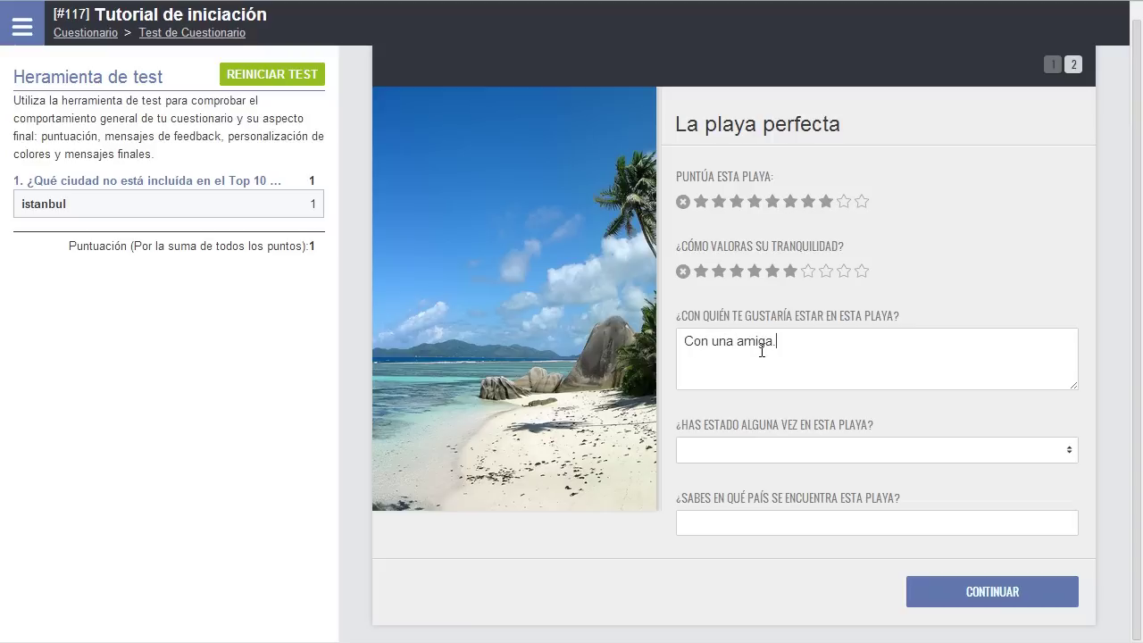
Answer No to having visited the beach and Australia as its country, then continue past the feedback to the final message.
{"action": "left_click", "coordinate": [843, 444]}
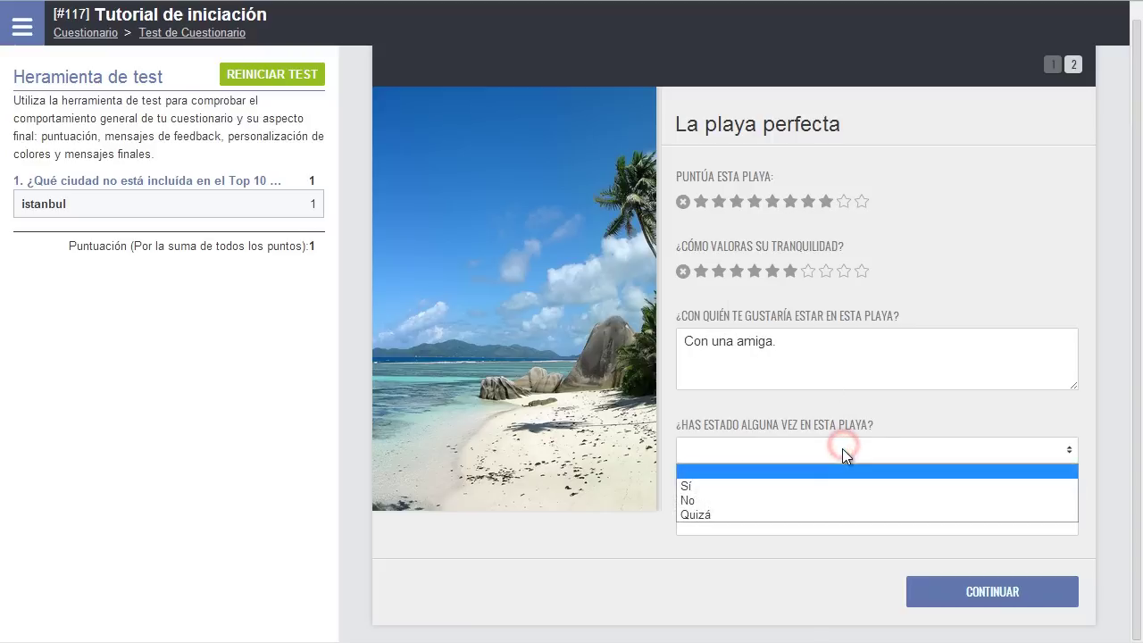
{"action": "left_click", "coordinate": [783, 506]}
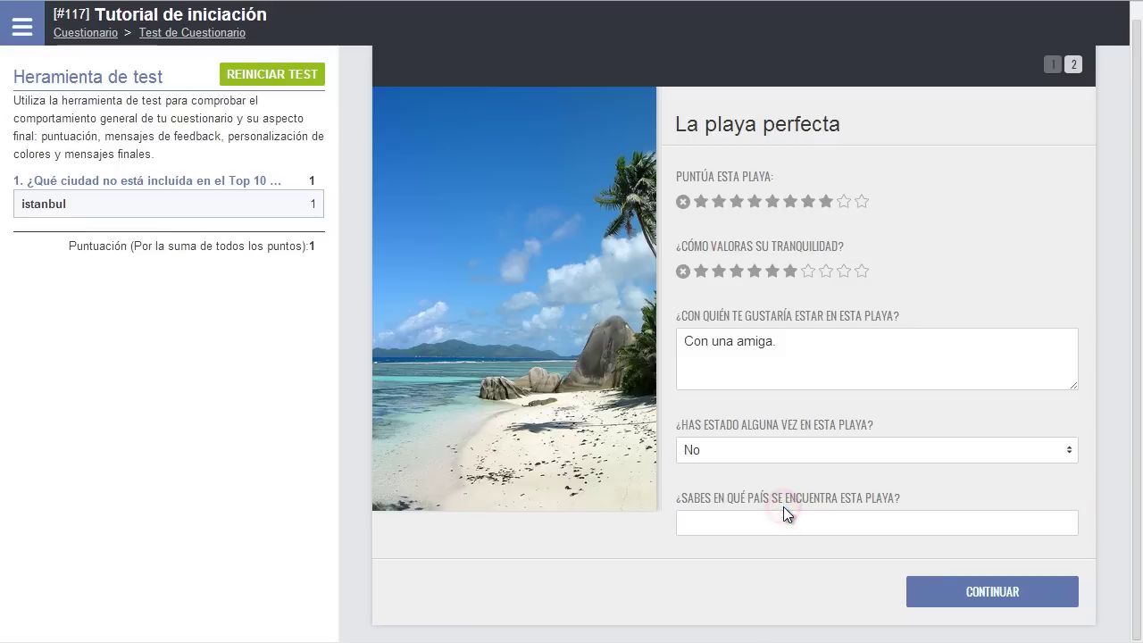
{"action": "left_click", "coordinate": [773, 520]}
{"action": "type", "text": "Aus"}
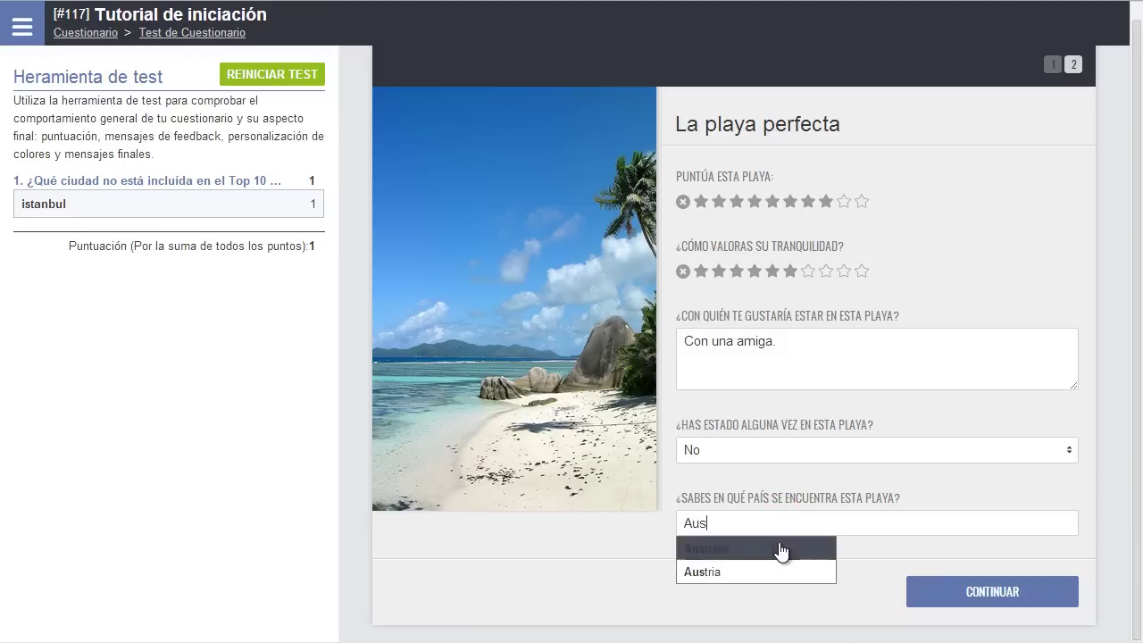
{"action": "left_click", "coordinate": [776, 544]}
{"action": "left_click", "coordinate": [969, 589]}
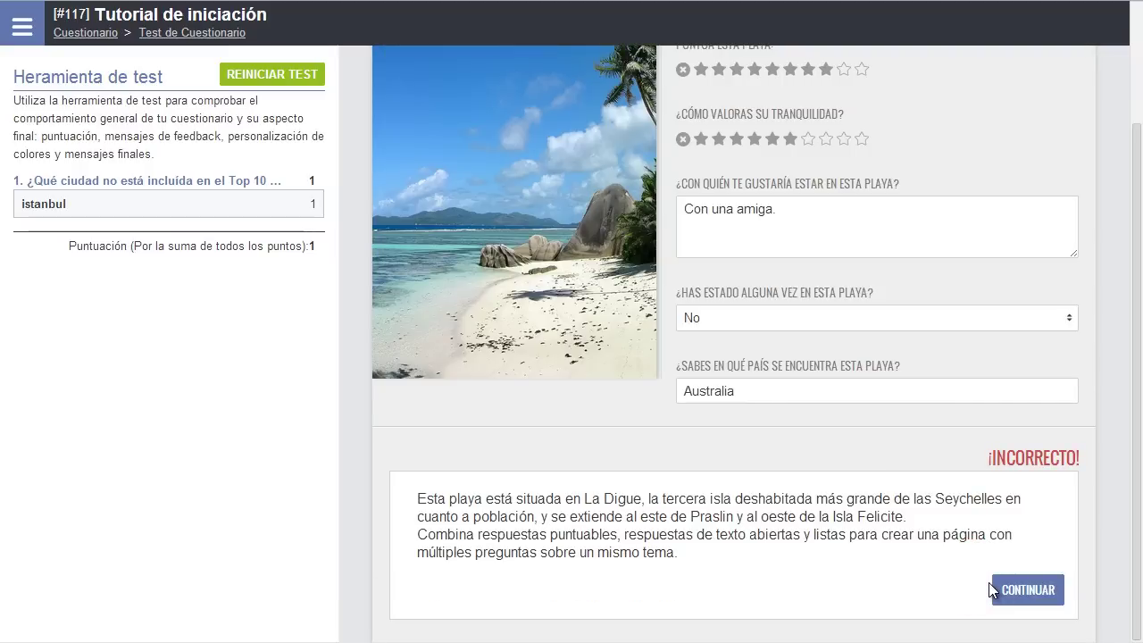
{"action": "left_click", "coordinate": [1032, 590]}
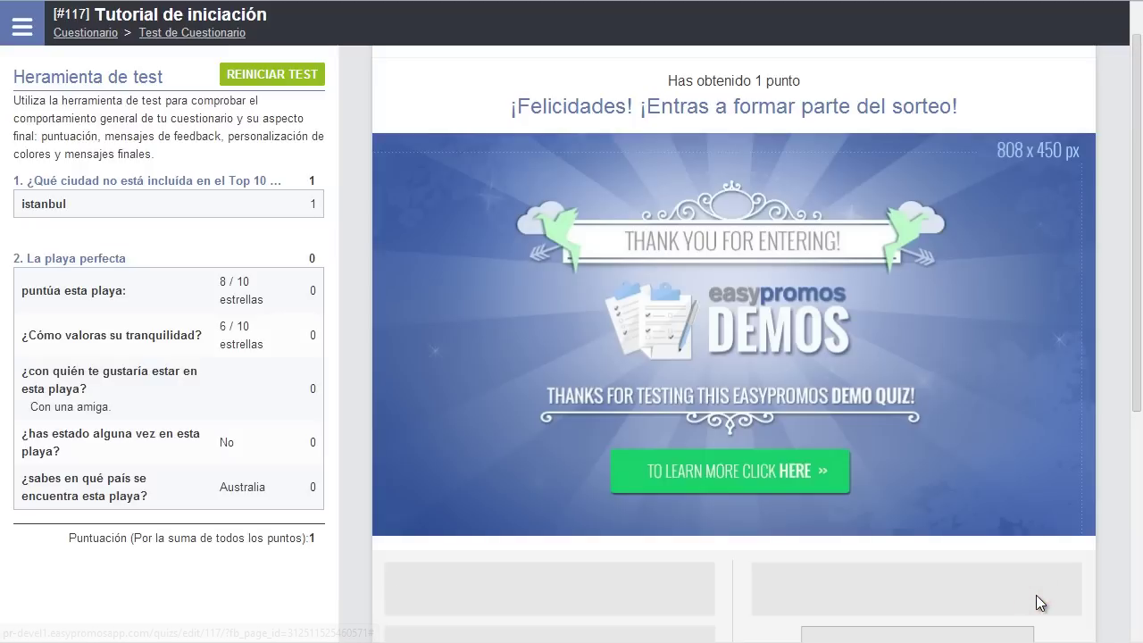